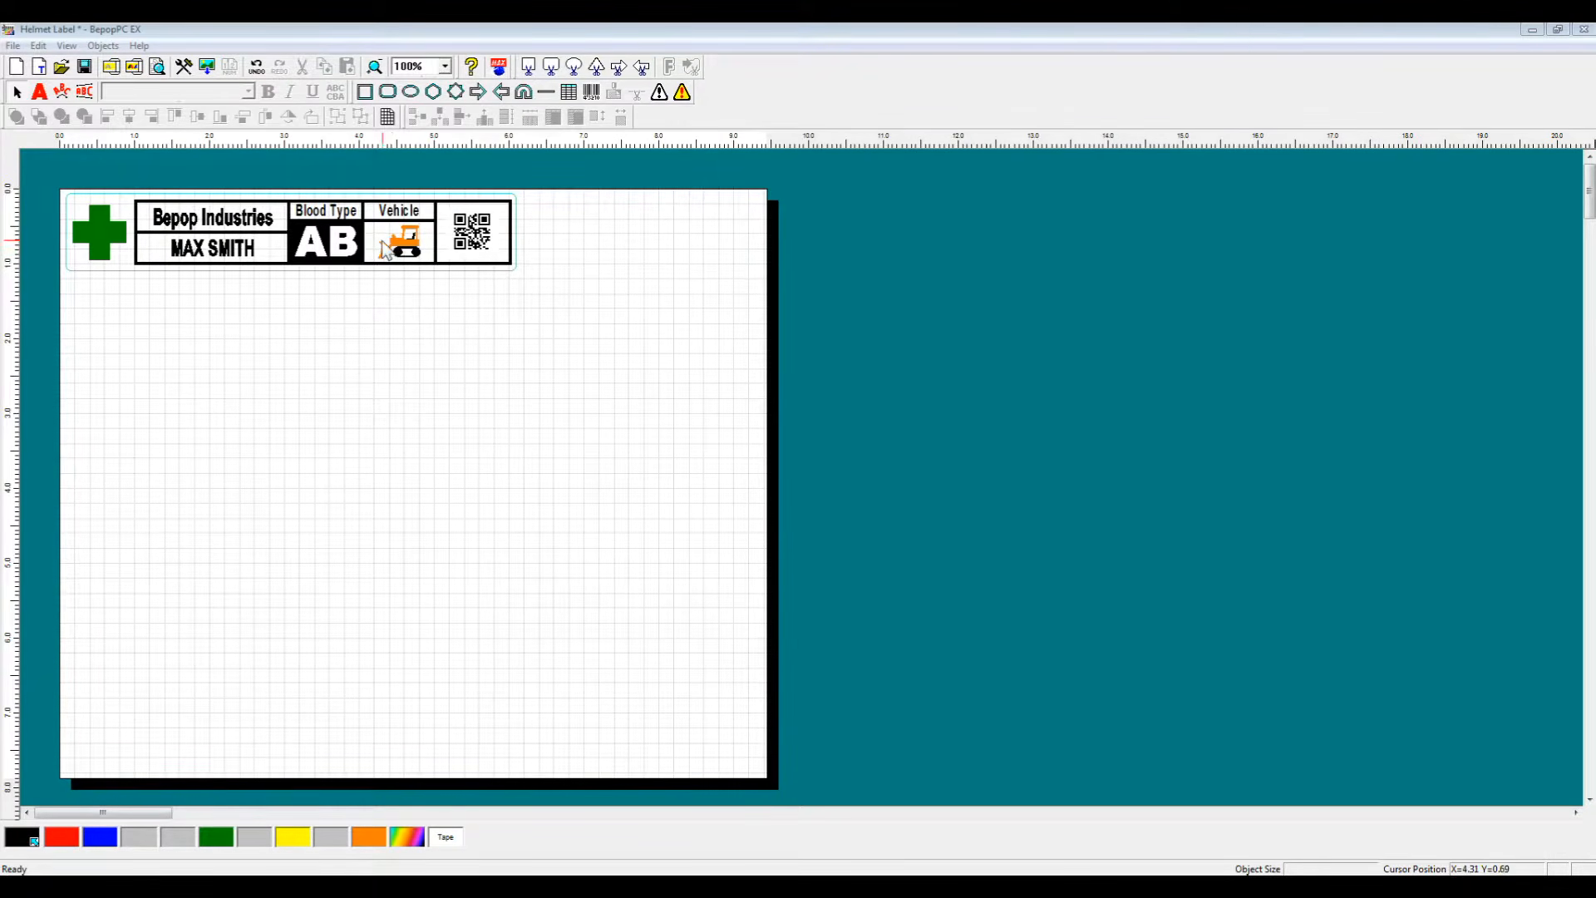
Step: Inspect the vehicle symbol's source in the Insert Color Symbol dialog, then check the label's QR code
left_click(397, 246)
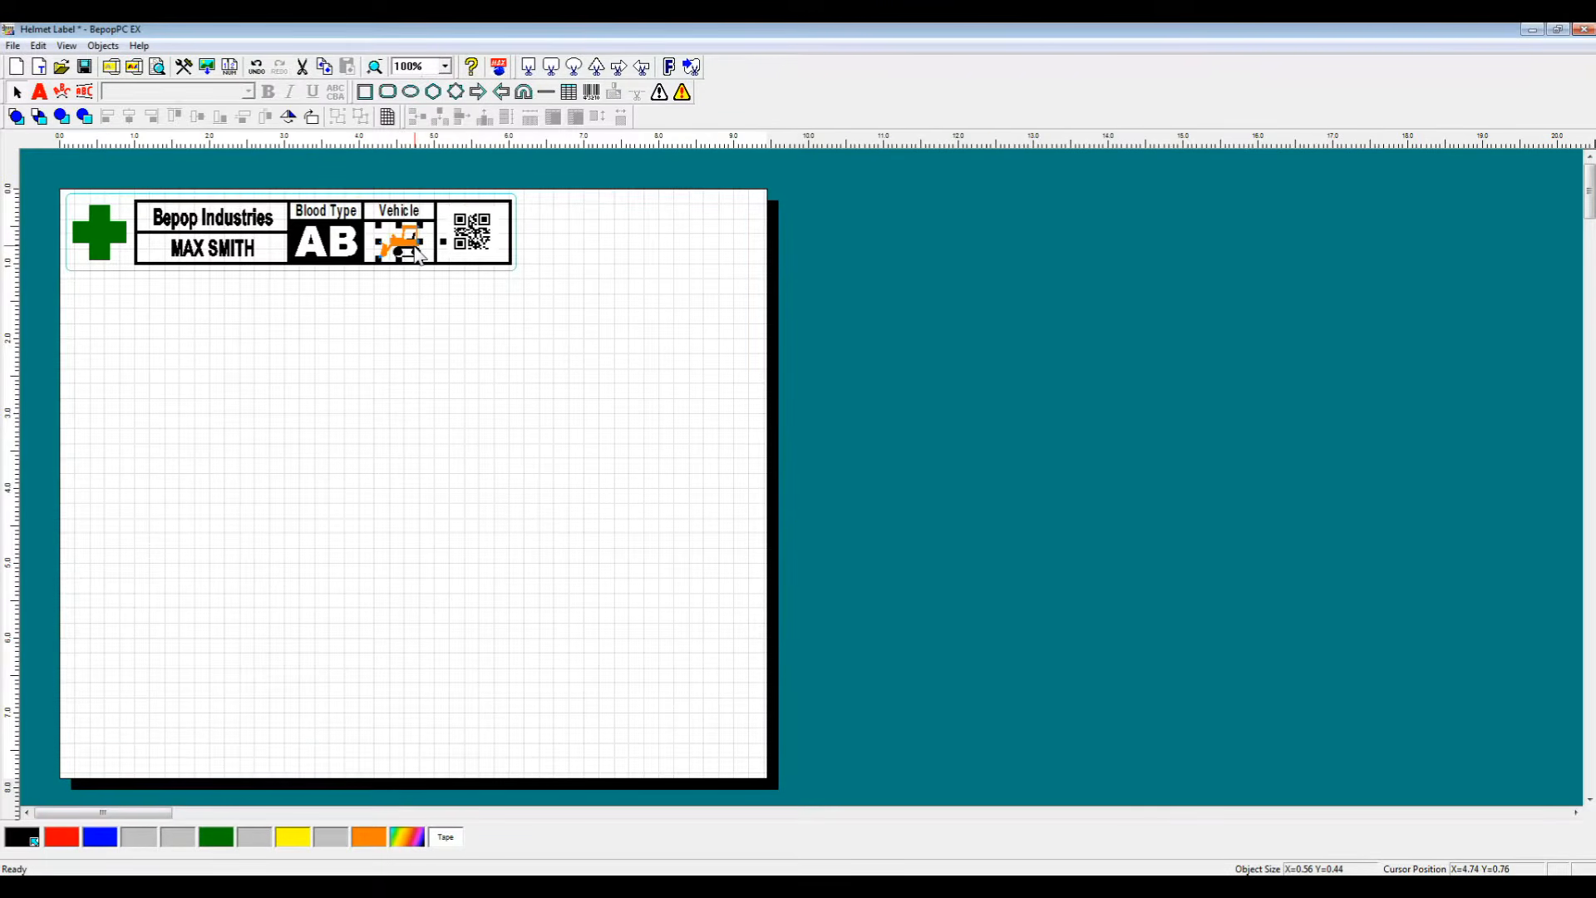
left_click(682, 94)
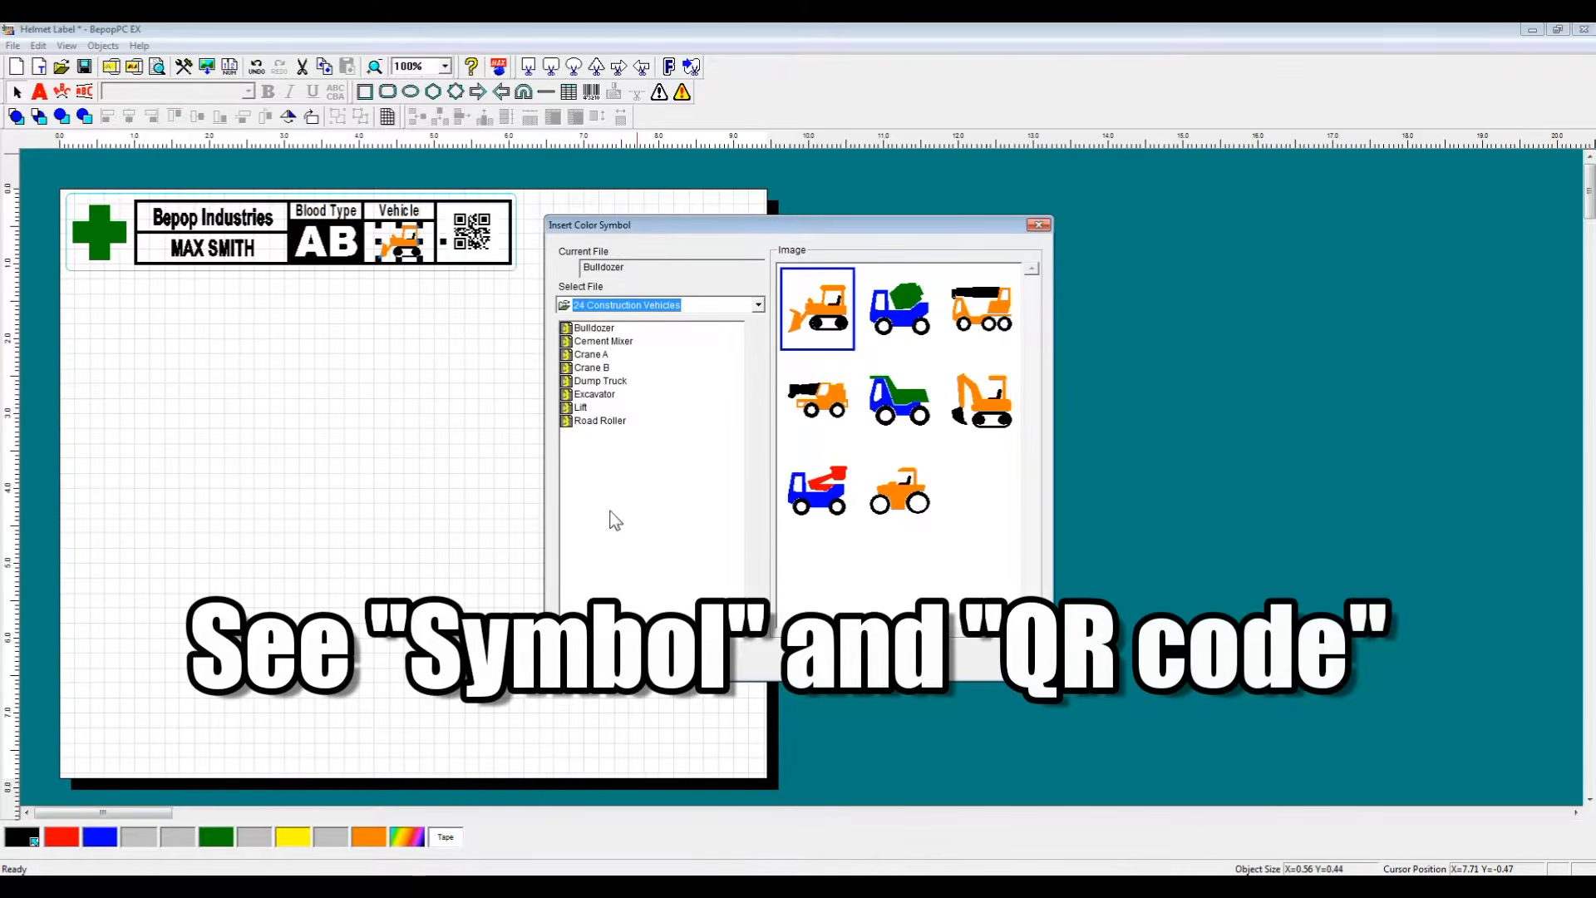
left_click(695, 658)
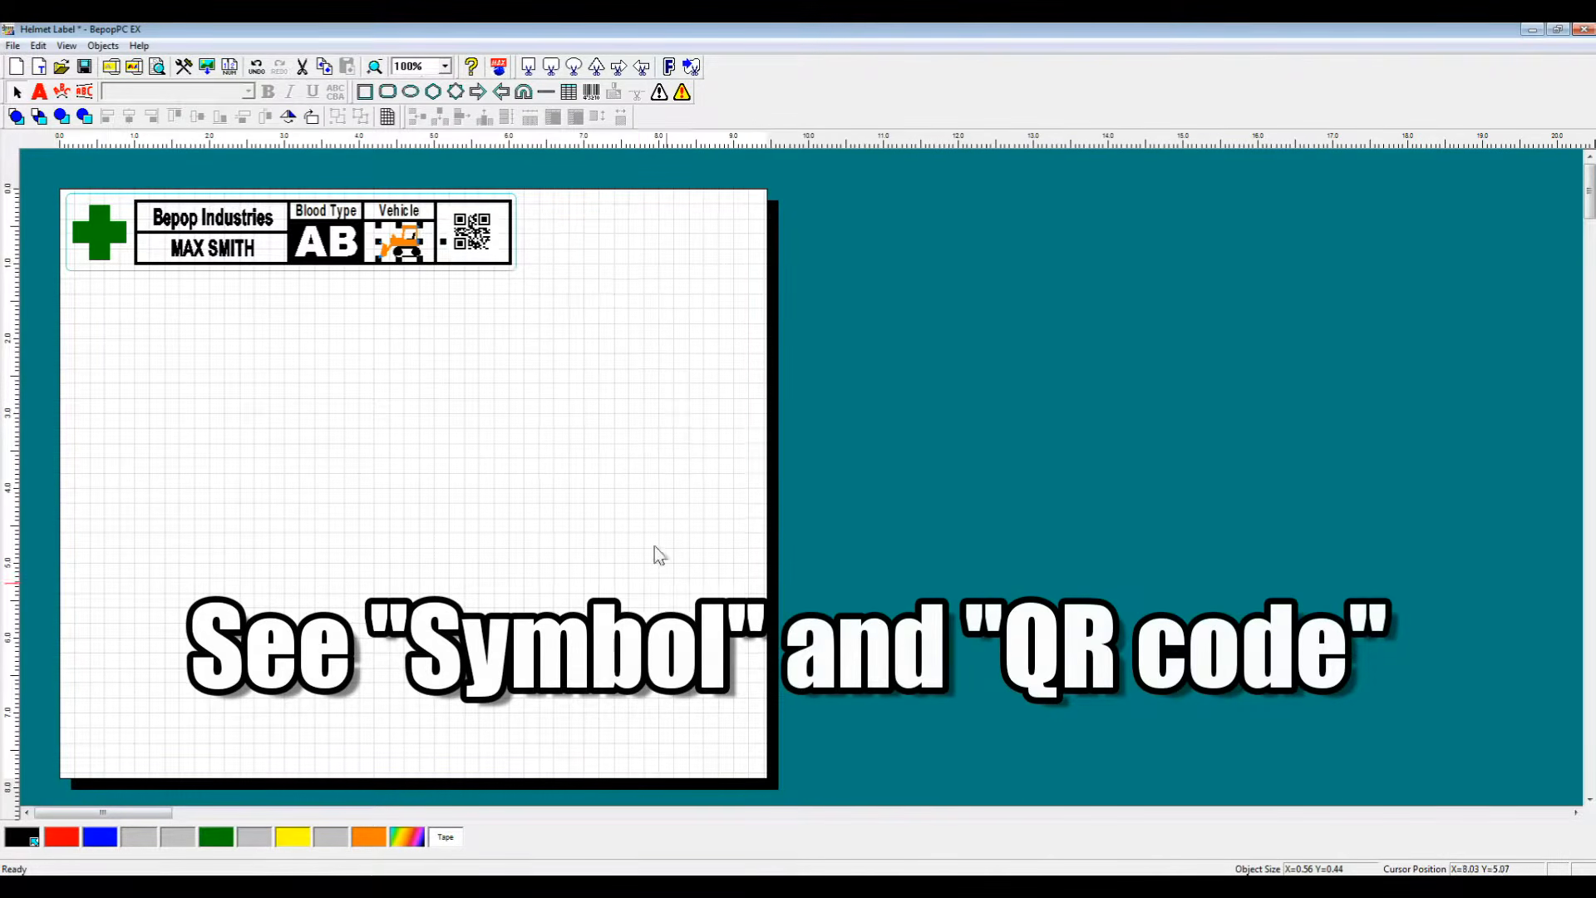
left_click(472, 223)
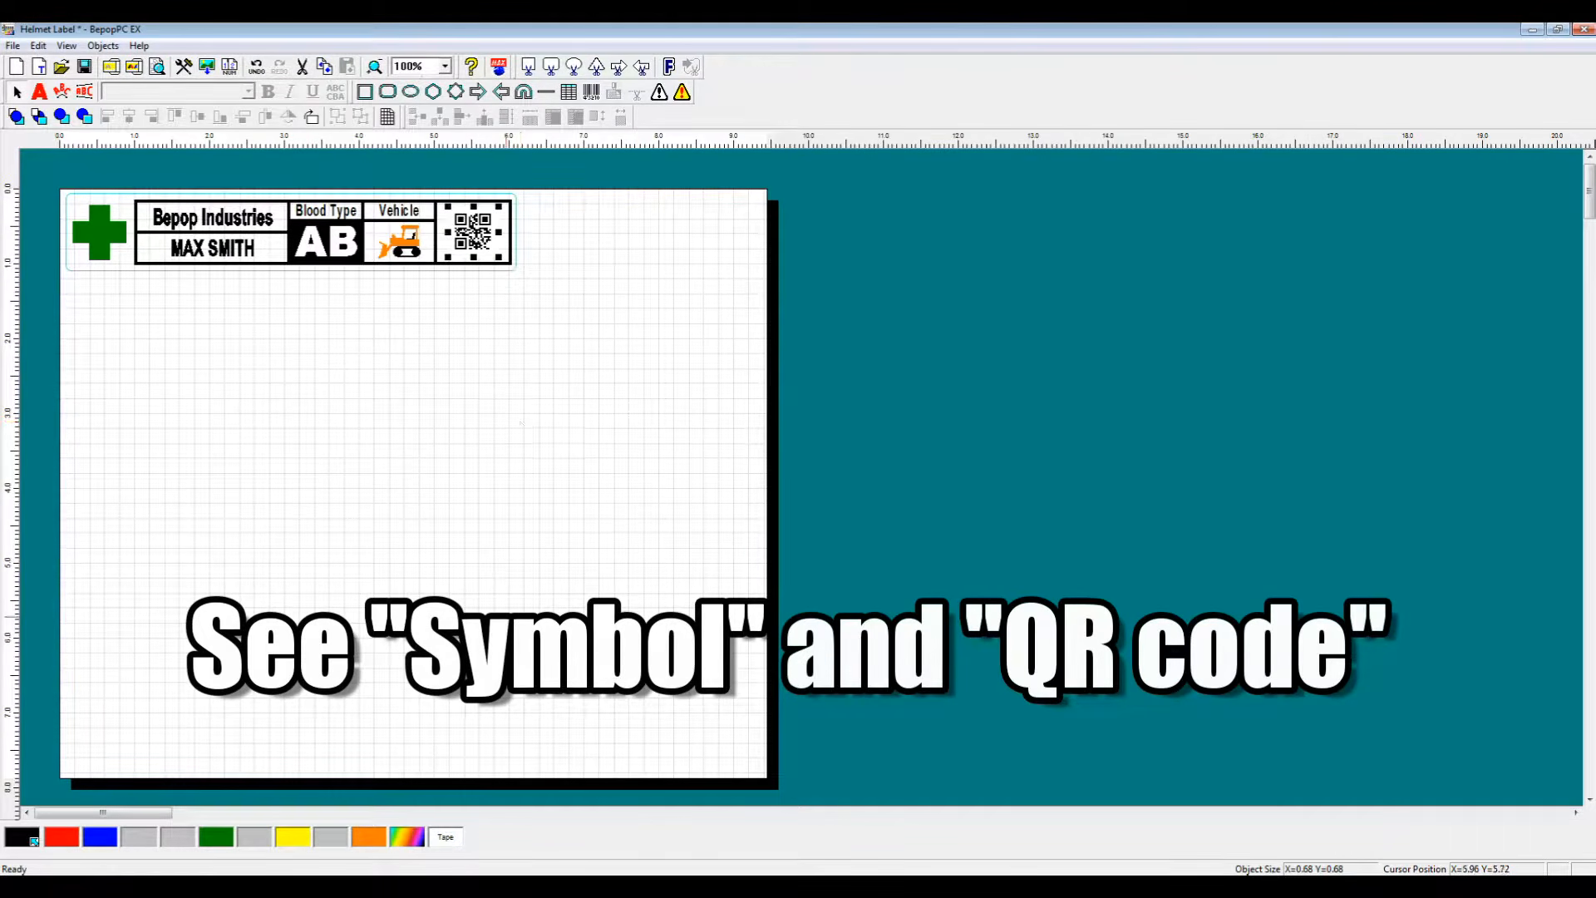
left_click(381, 475)
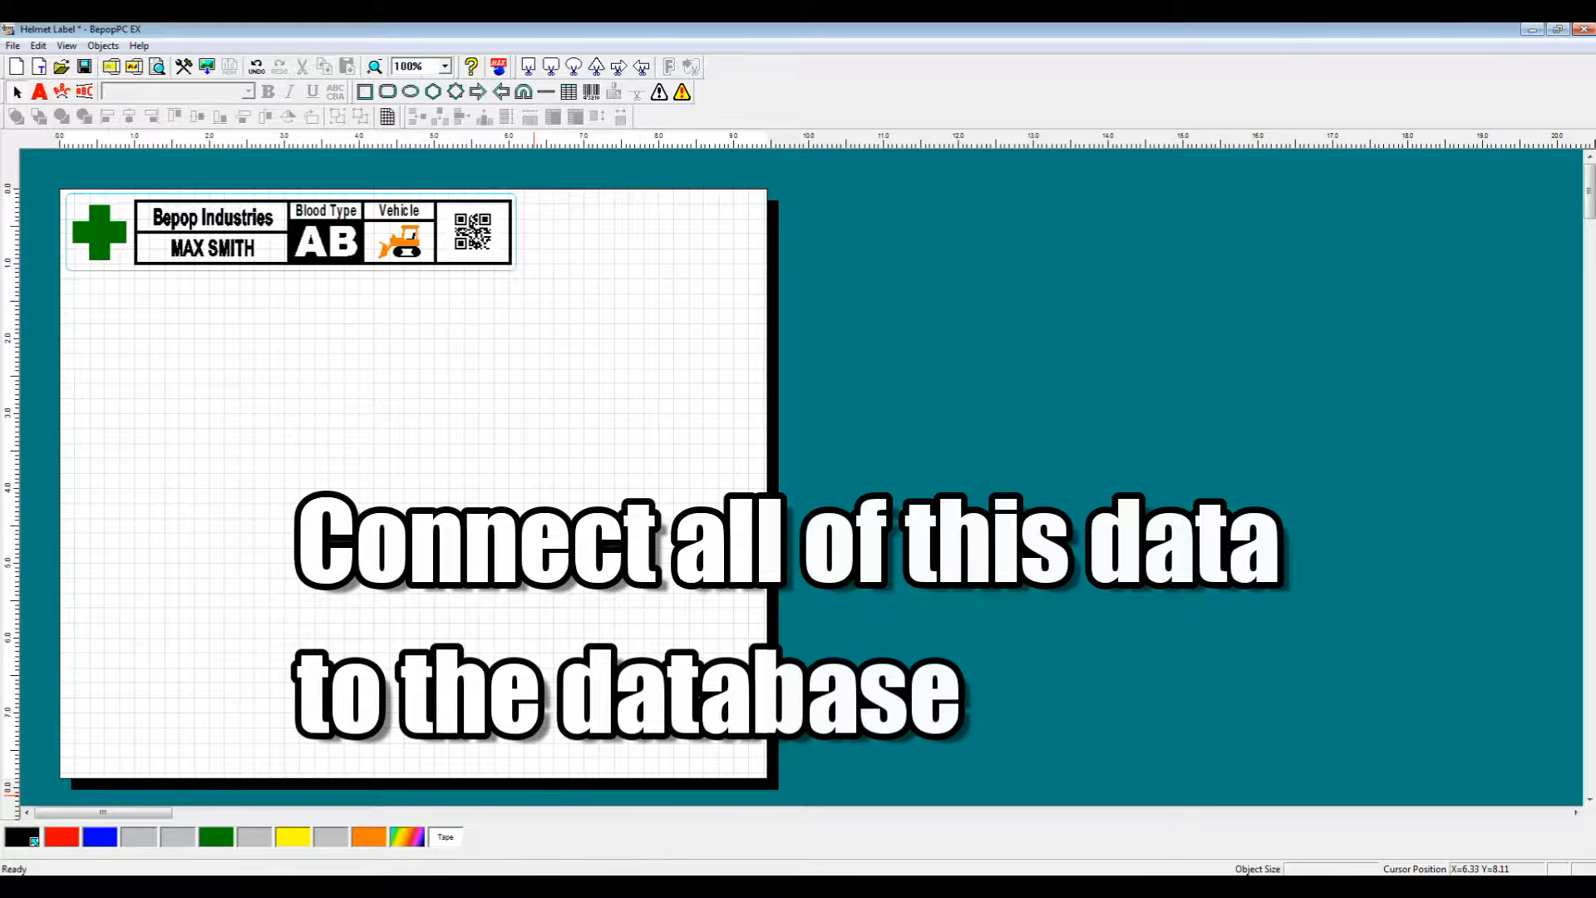
Step: Switch to the Excel spreadsheet and review its Company, Names, Blood Type, Vehicle Type and QR Code columns
left_click(554, 887)
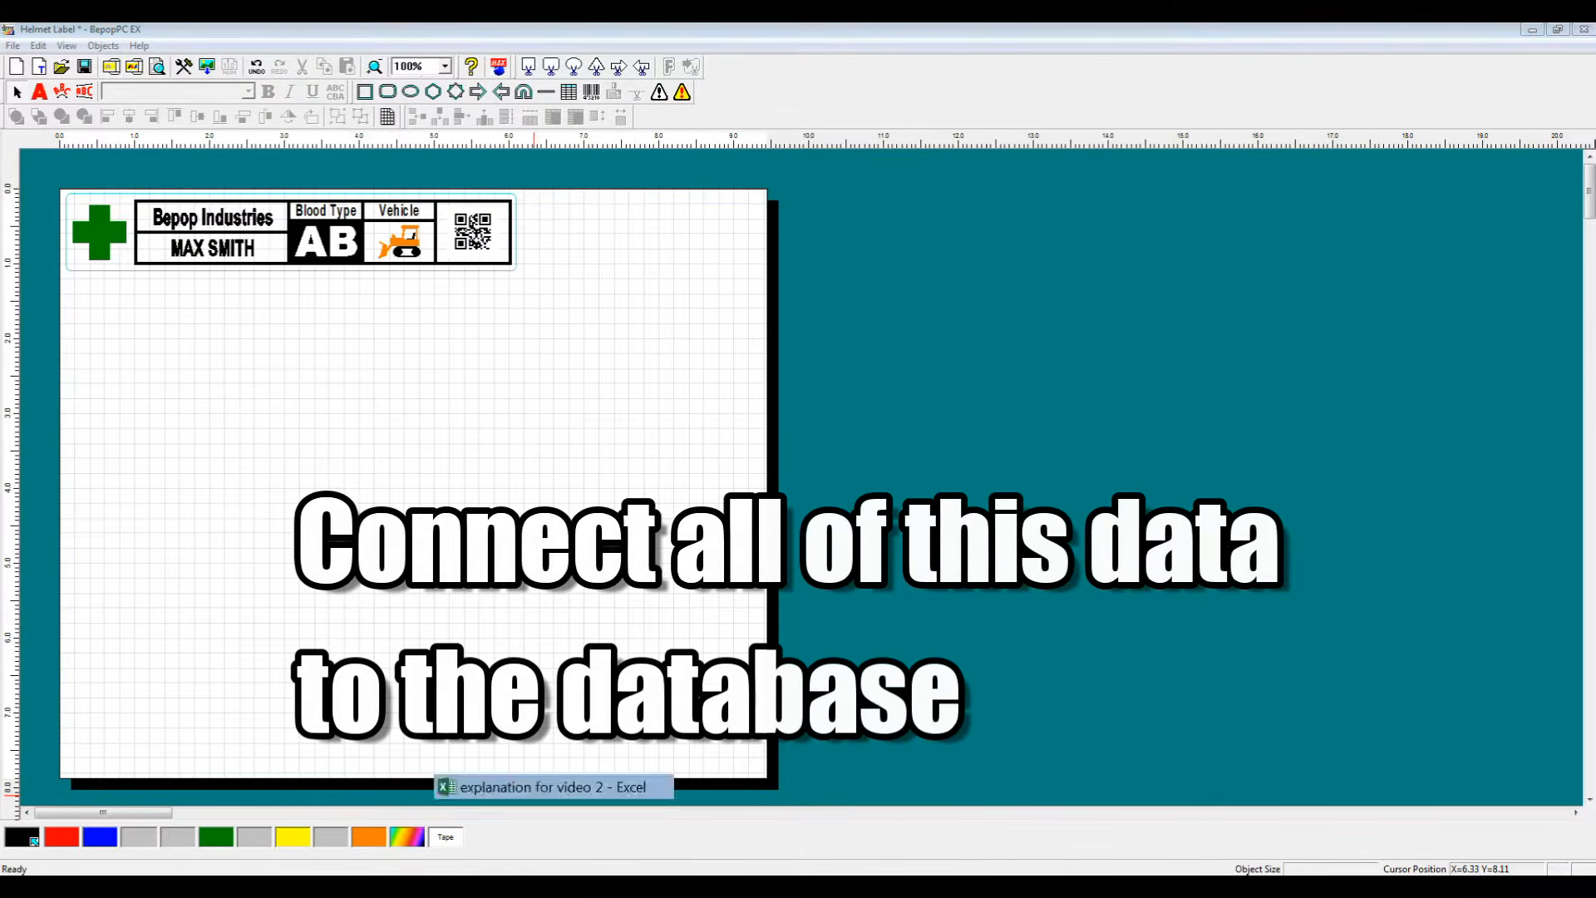
left_click(554, 786)
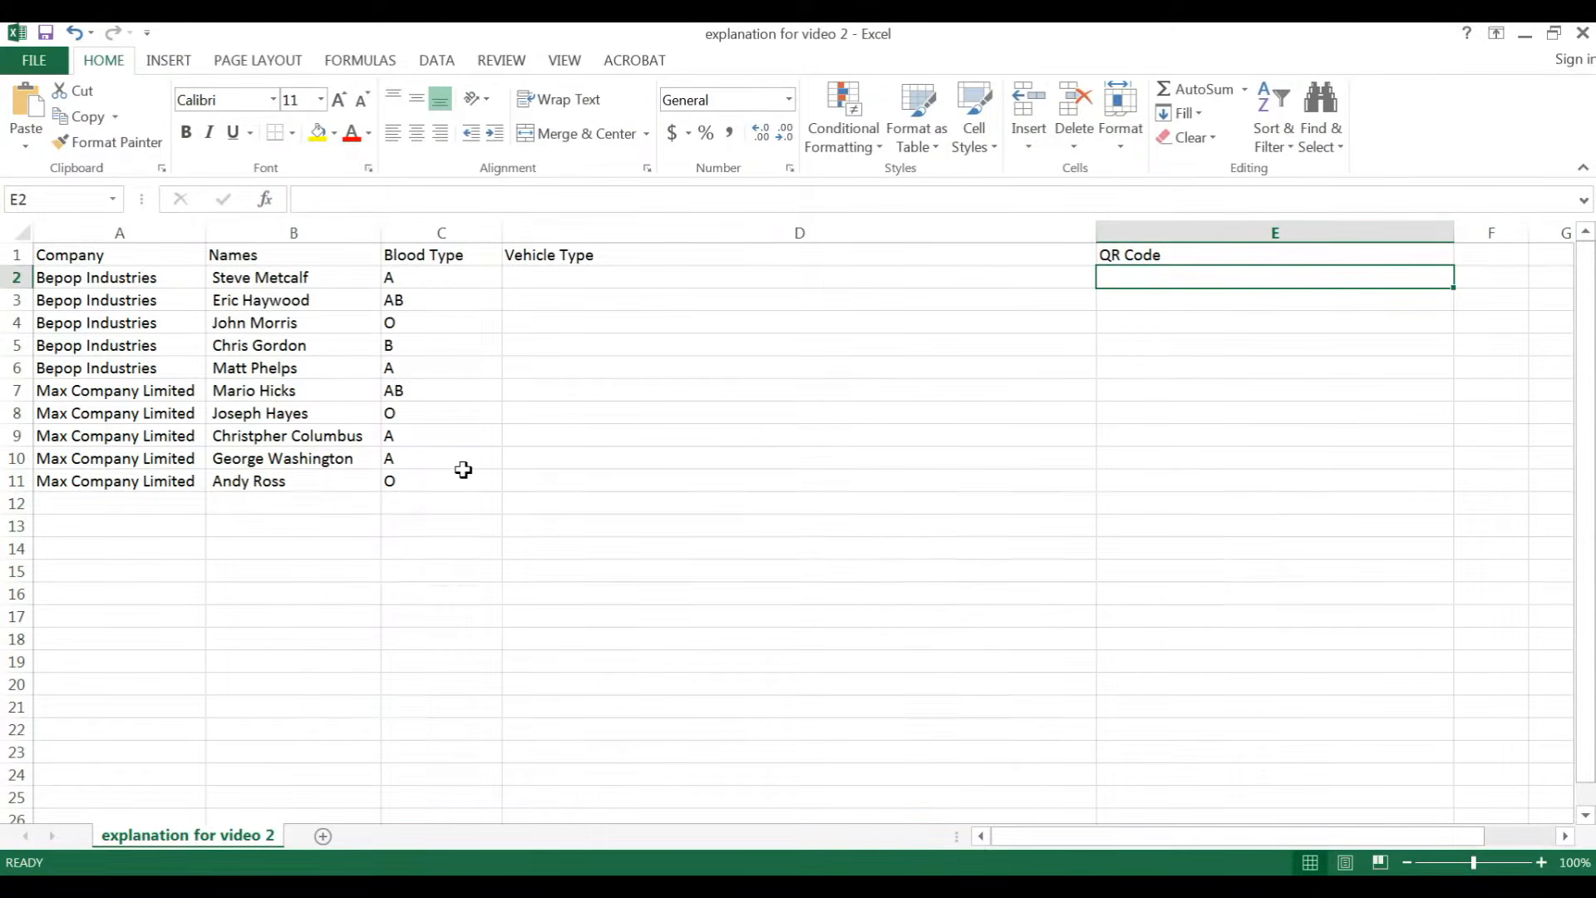
left_click(552, 282)
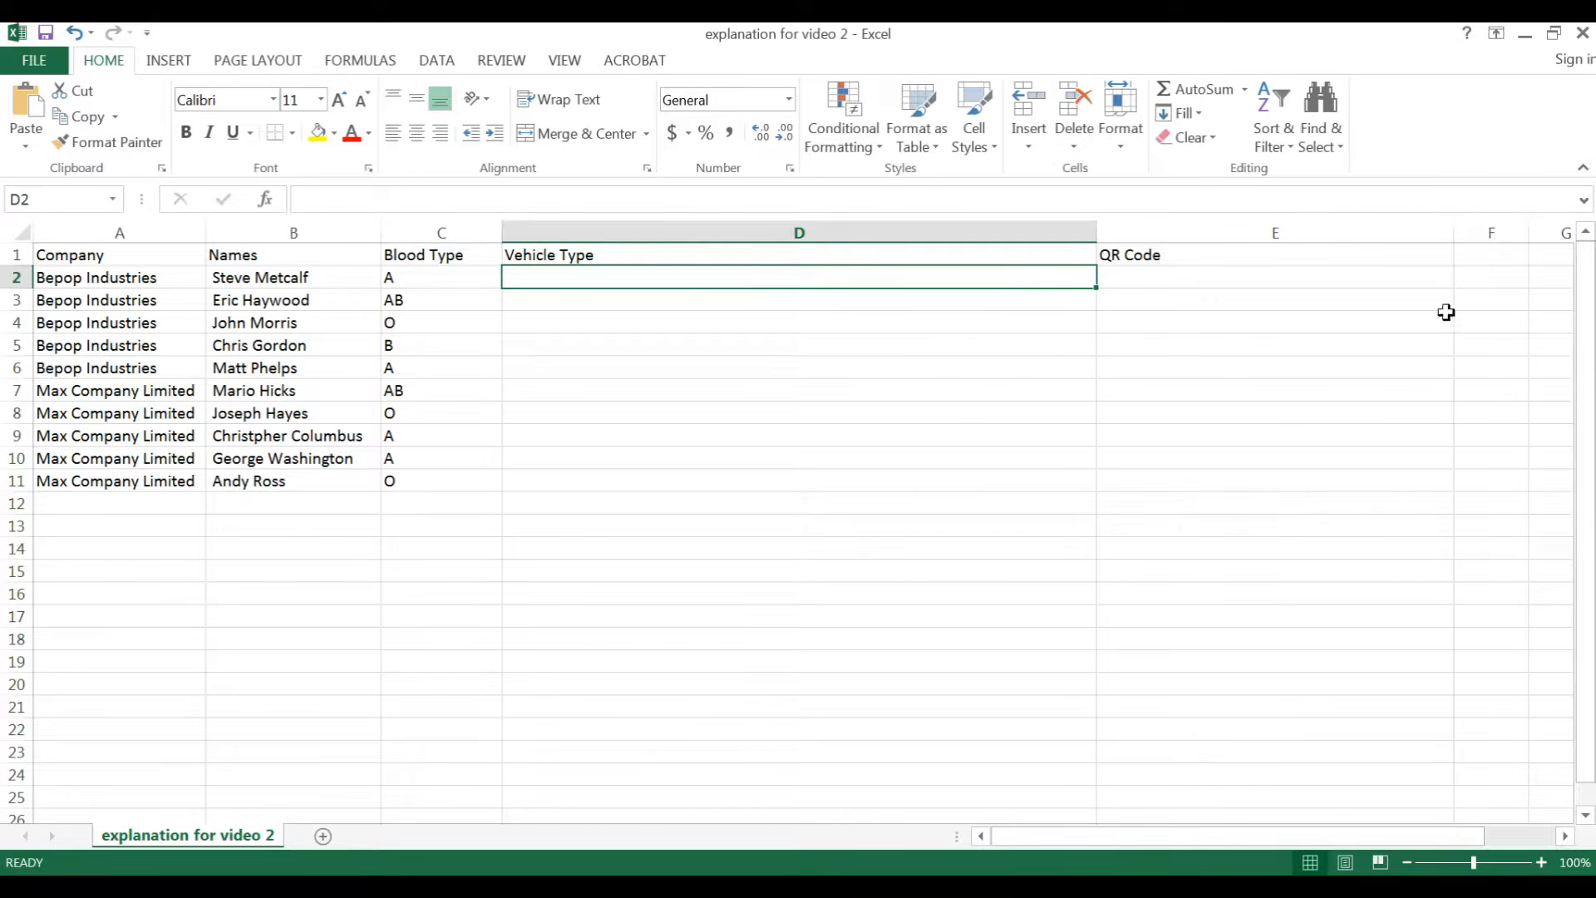
left_click(1526, 39)
left_click(1538, 32)
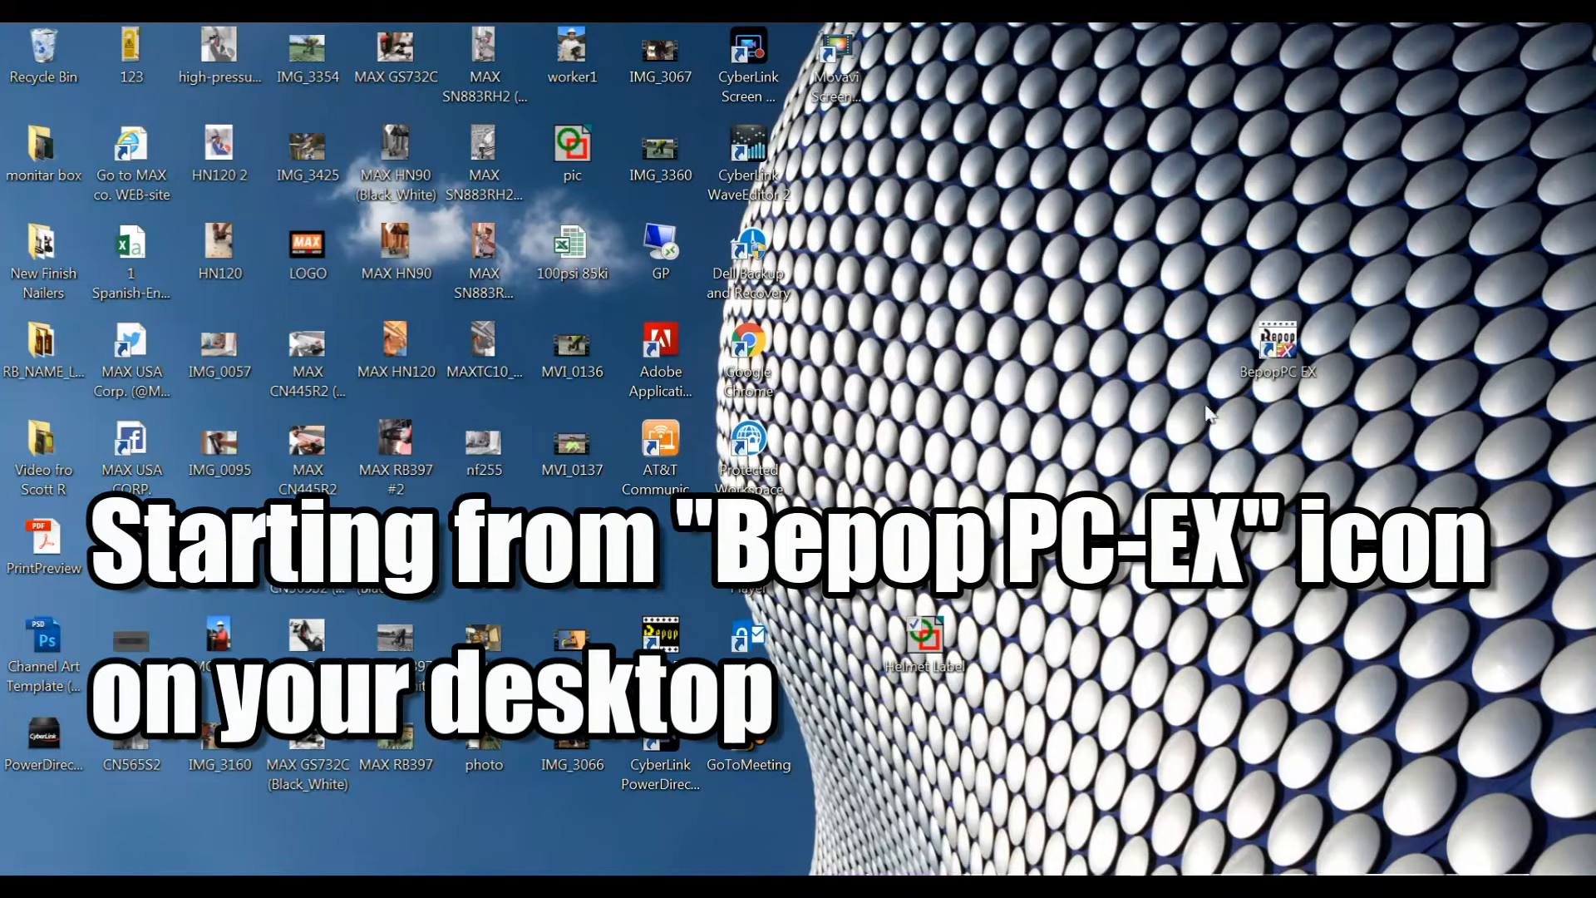
Step: Open the BepopPC EX file location, browse into ColorSymbol\24 Construction Vehicles, and copy that folder path
right_click(1293, 368)
left_click(1214, 442)
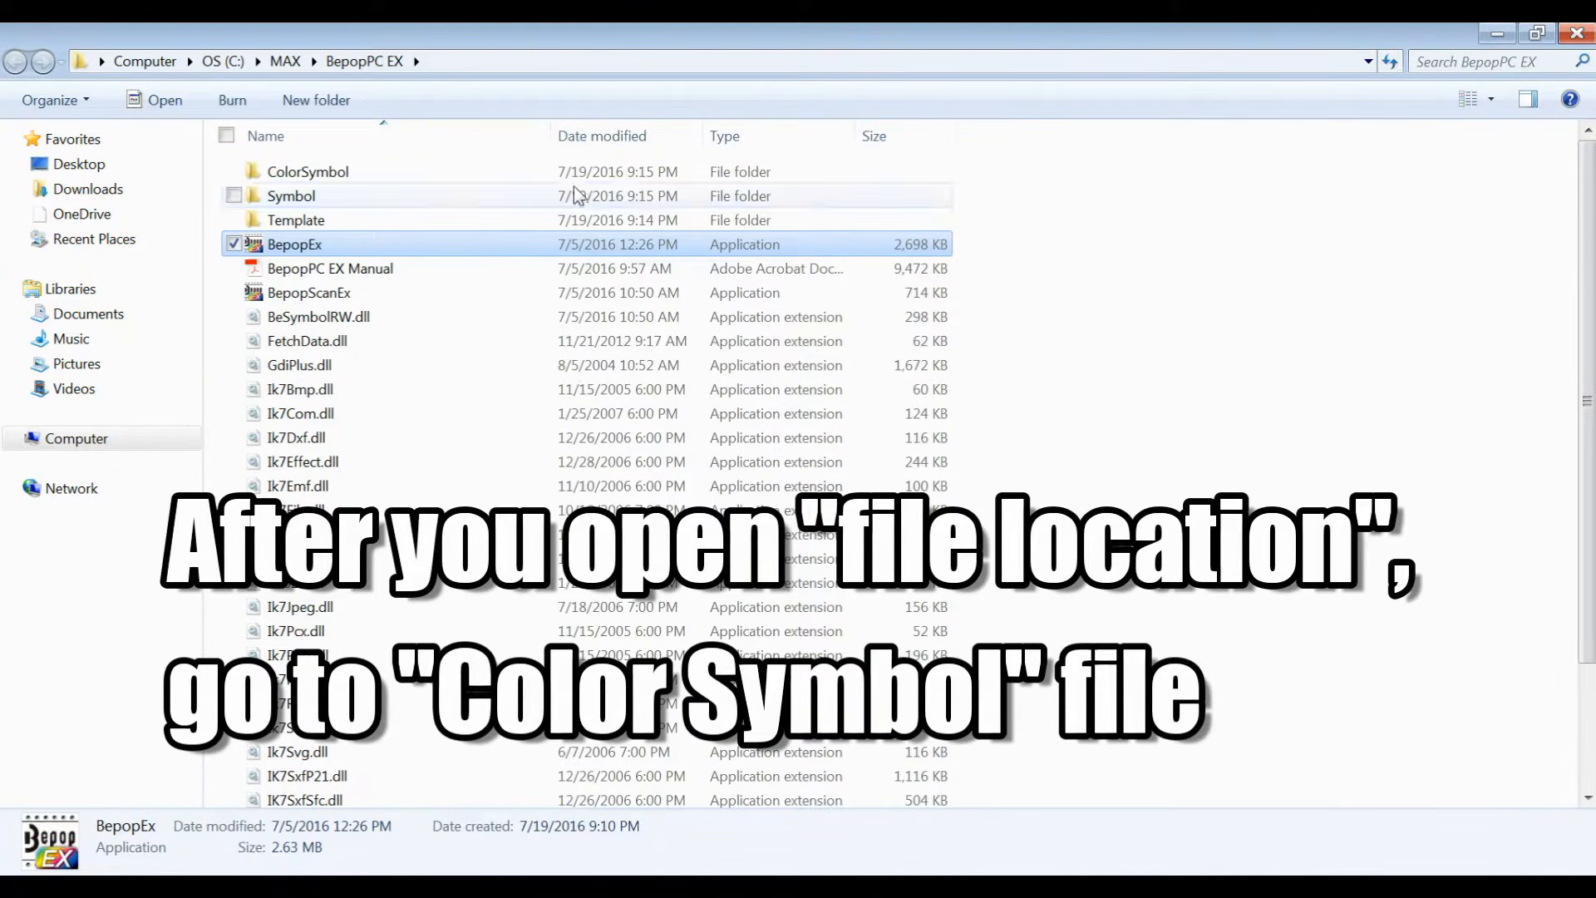
double_click(529, 181)
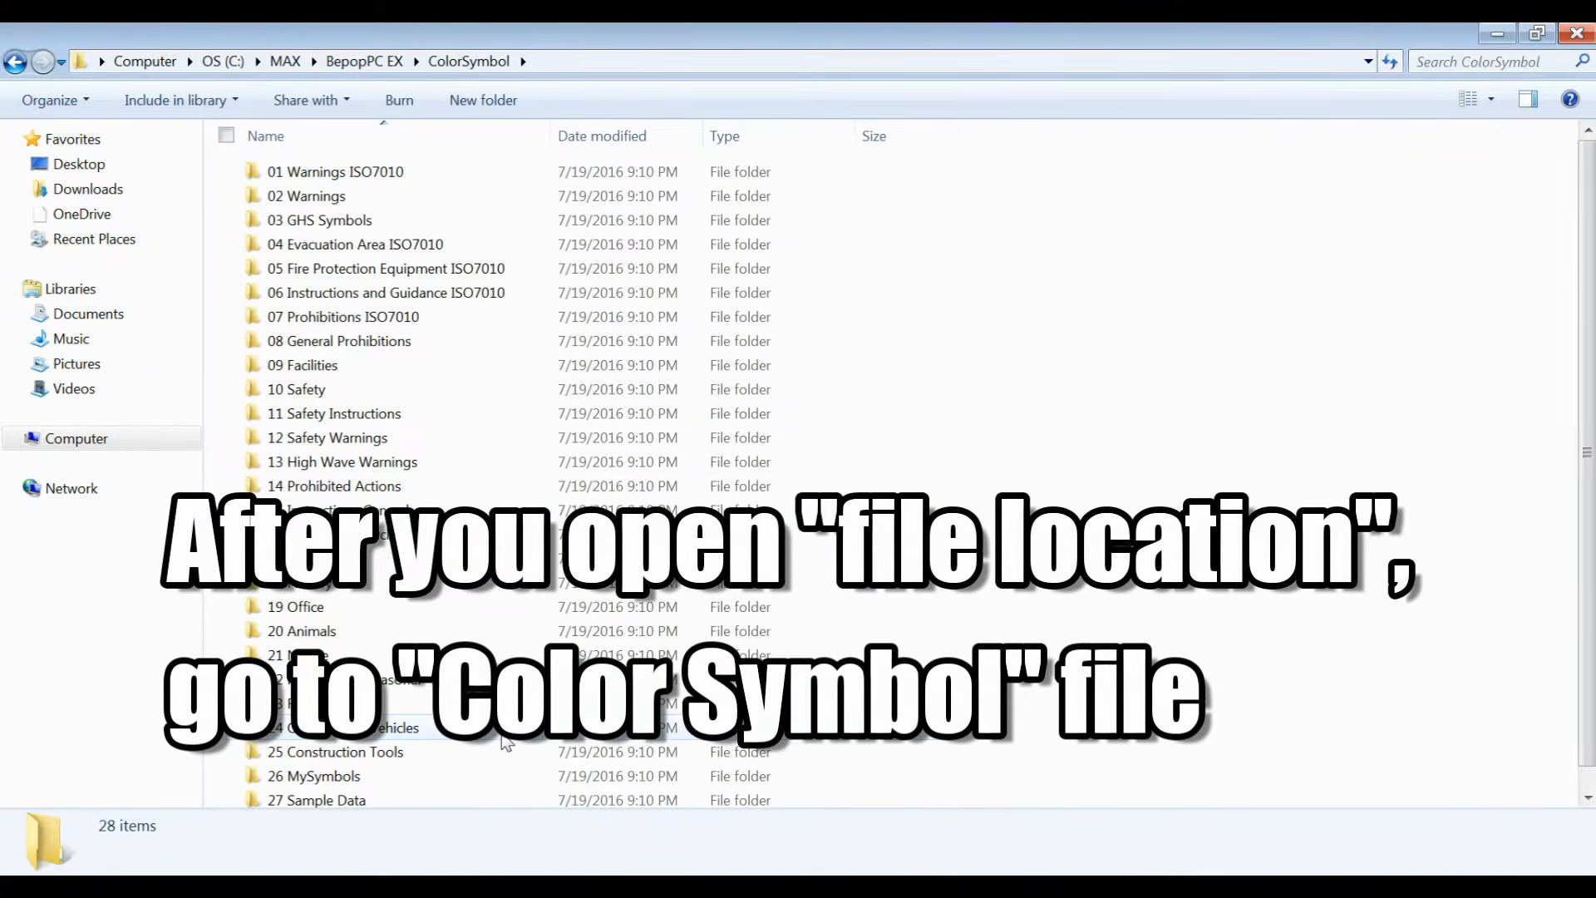
double_click(503, 734)
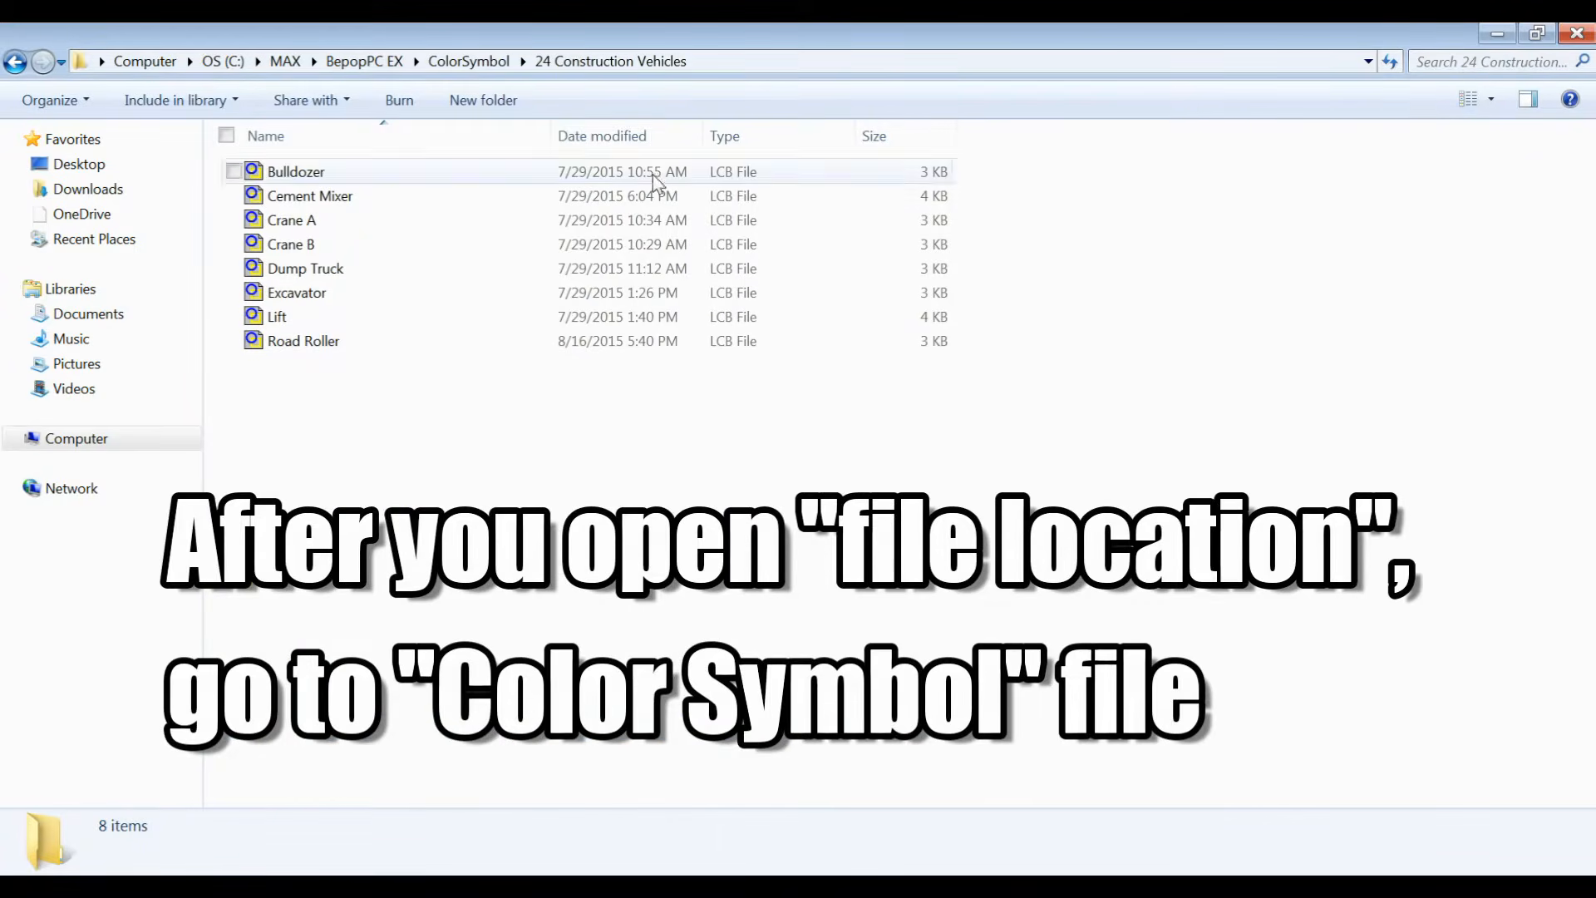
left_click(713, 63)
key("ctrl+c")
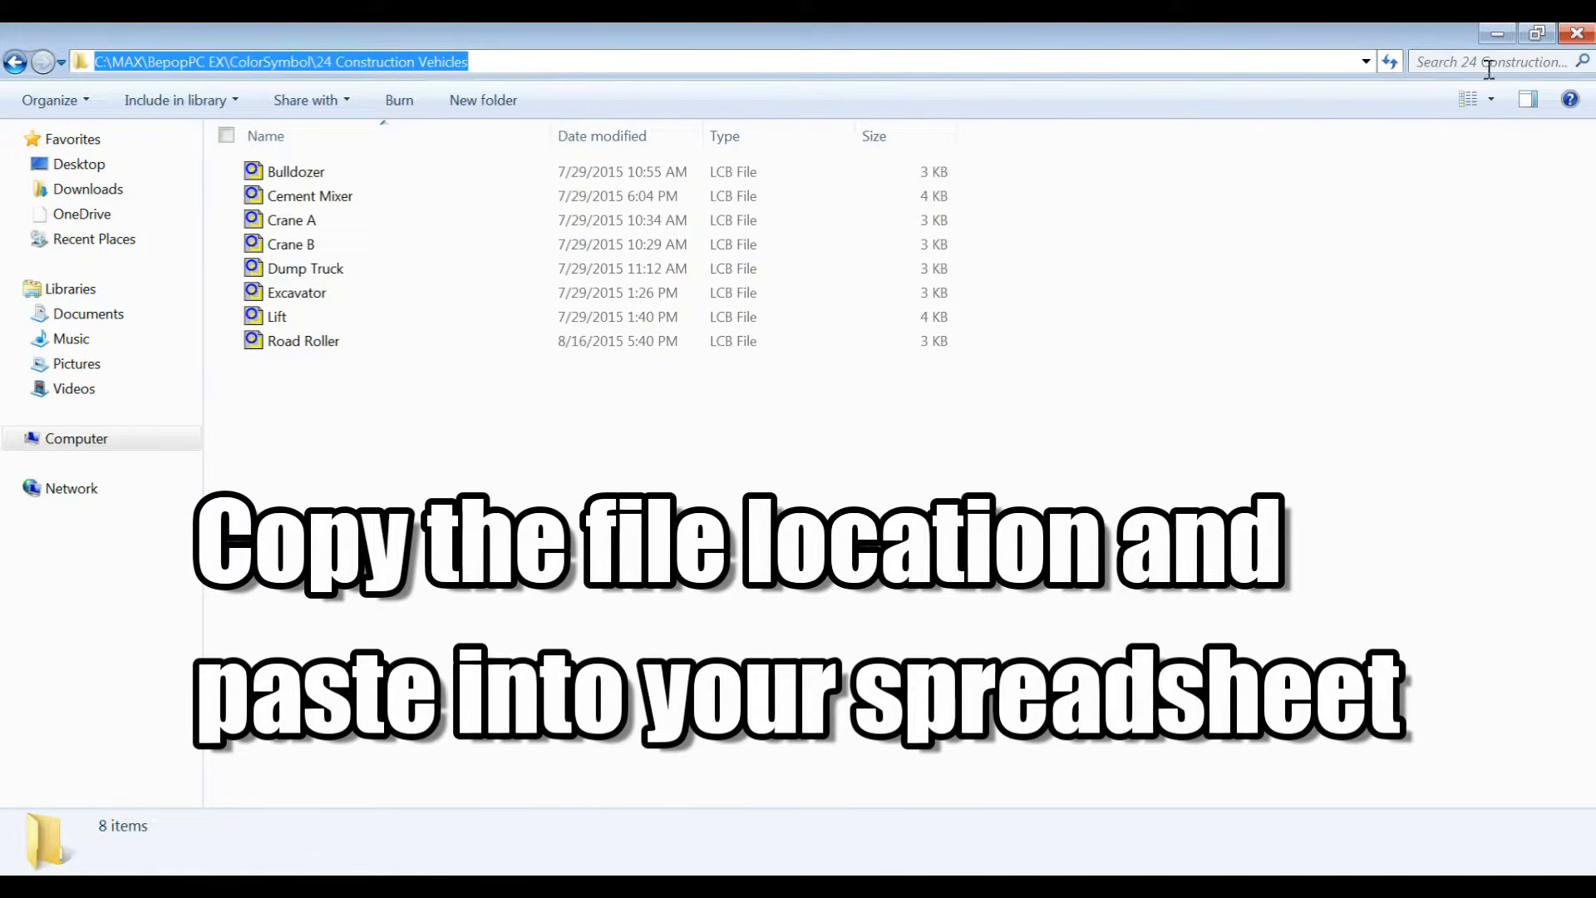
Step: Paste the folder path into the first Vehicle Type cell and fill it down through row 11
left_click(1498, 35)
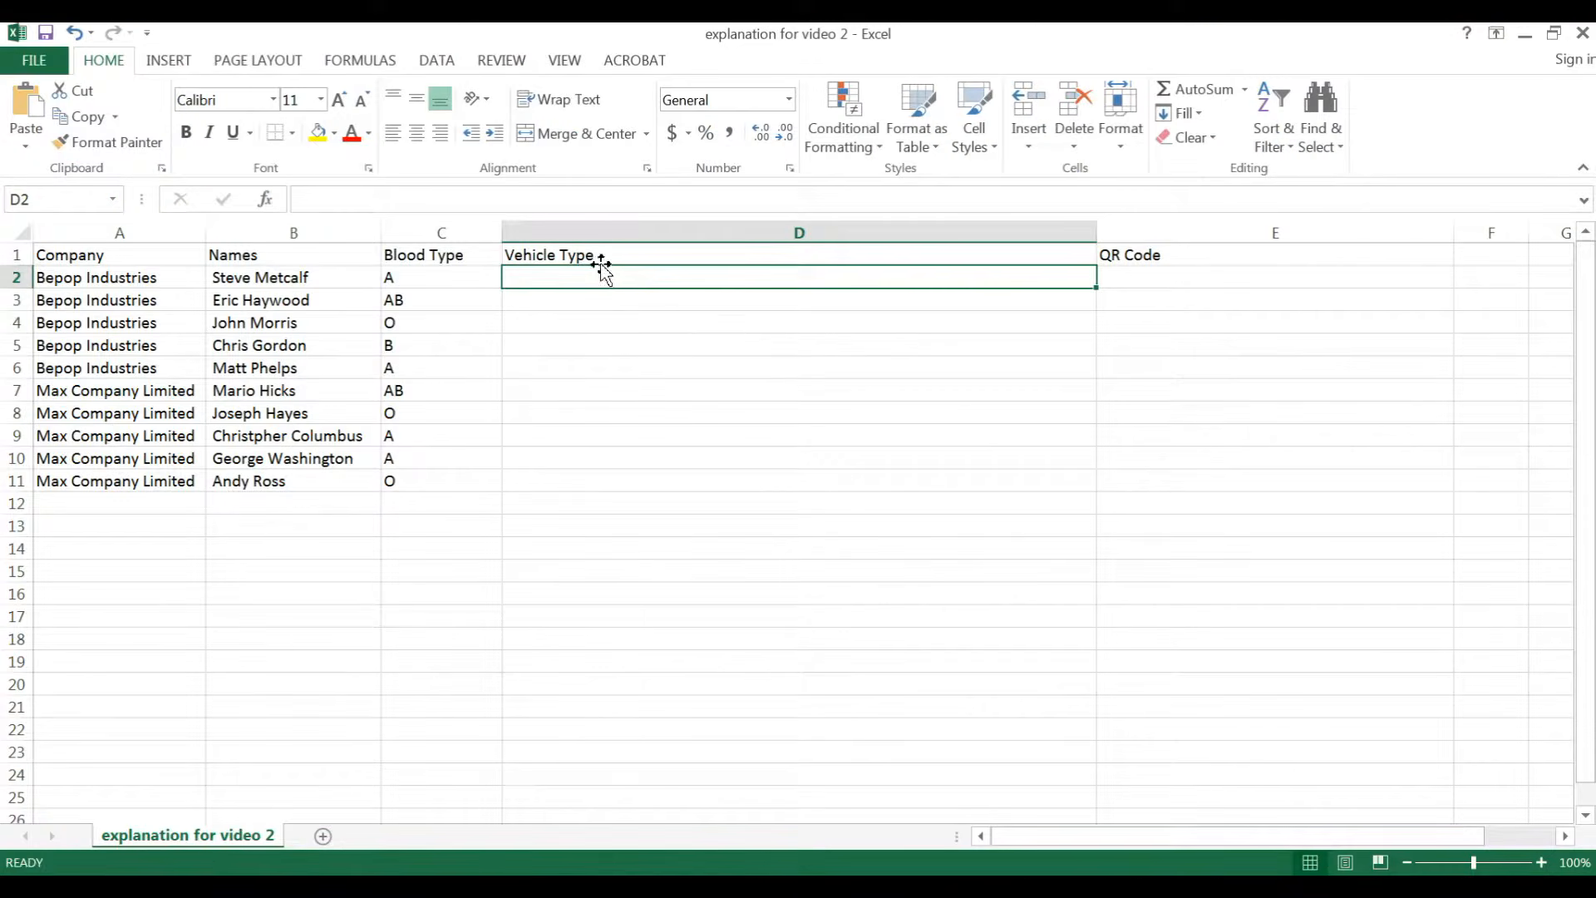
key("ctrl+v")
left_click_drag(598, 274, 814, 331)
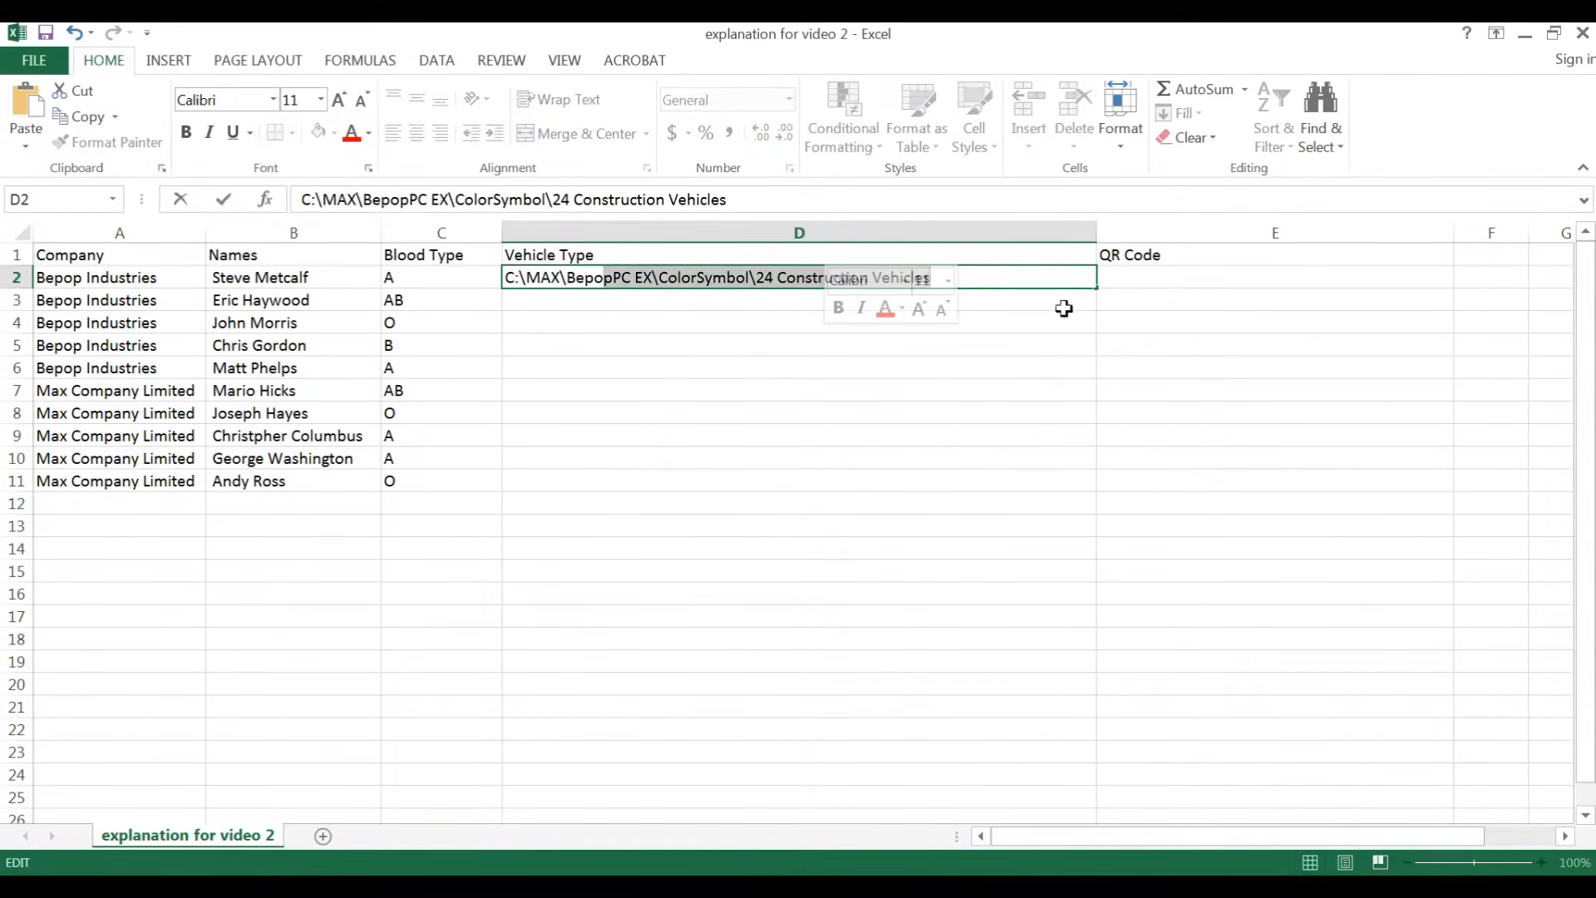
left_click(1083, 291)
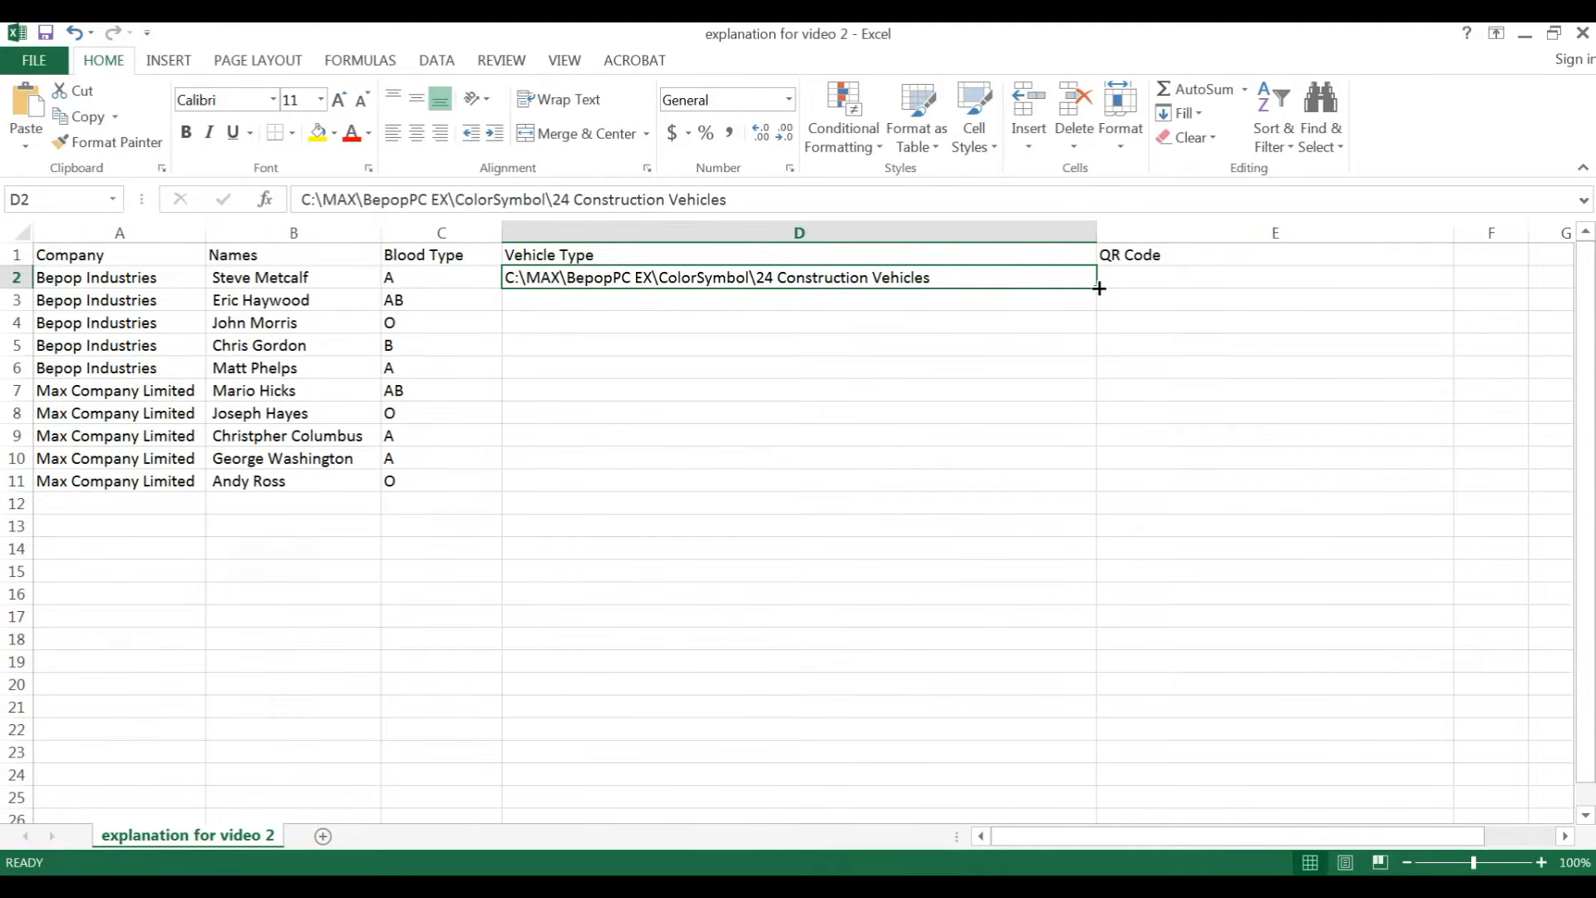
left_click_drag(1100, 288, 1069, 494)
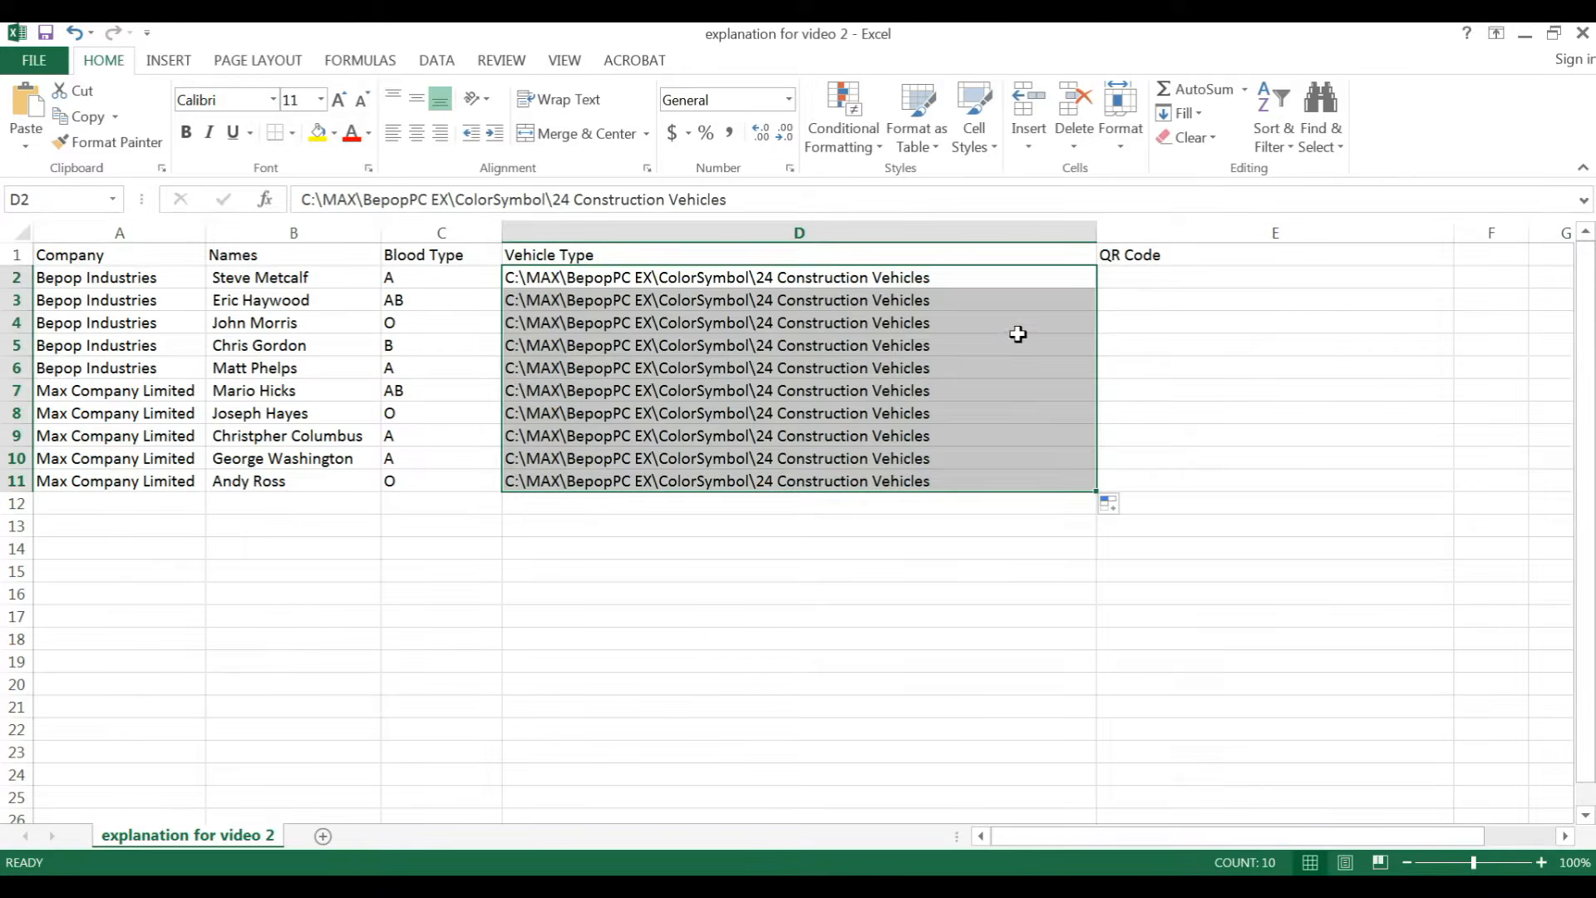
left_click(1018, 335)
Step: Append a backslash and the copied Bulldozer file name to the path in cell D2
double_click(982, 278)
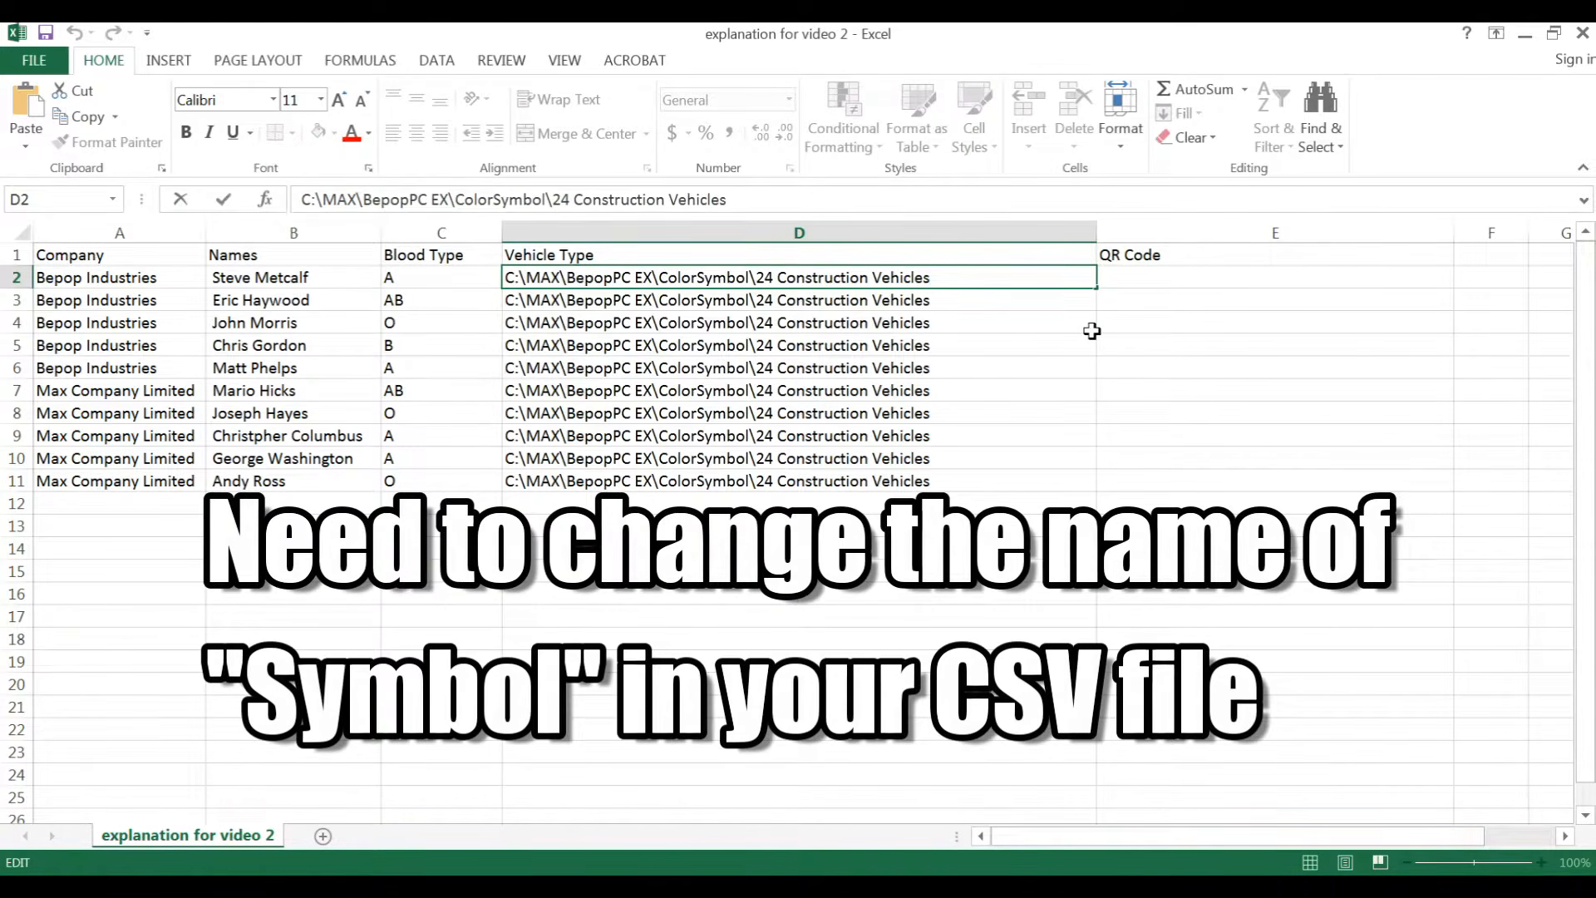
type("\\")
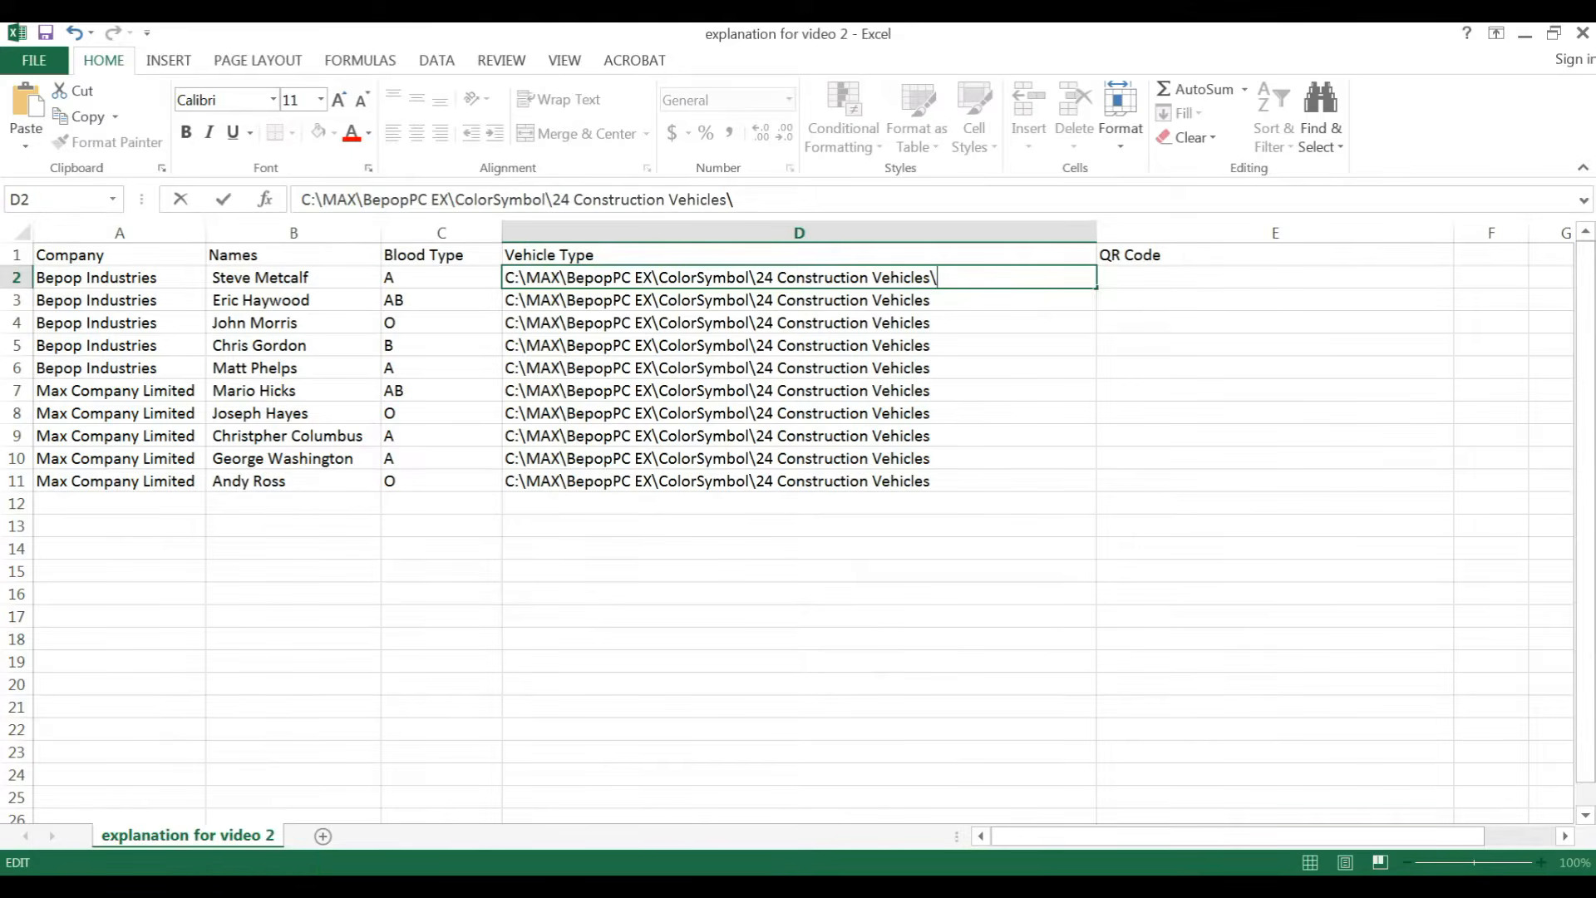
left_click(337, 887)
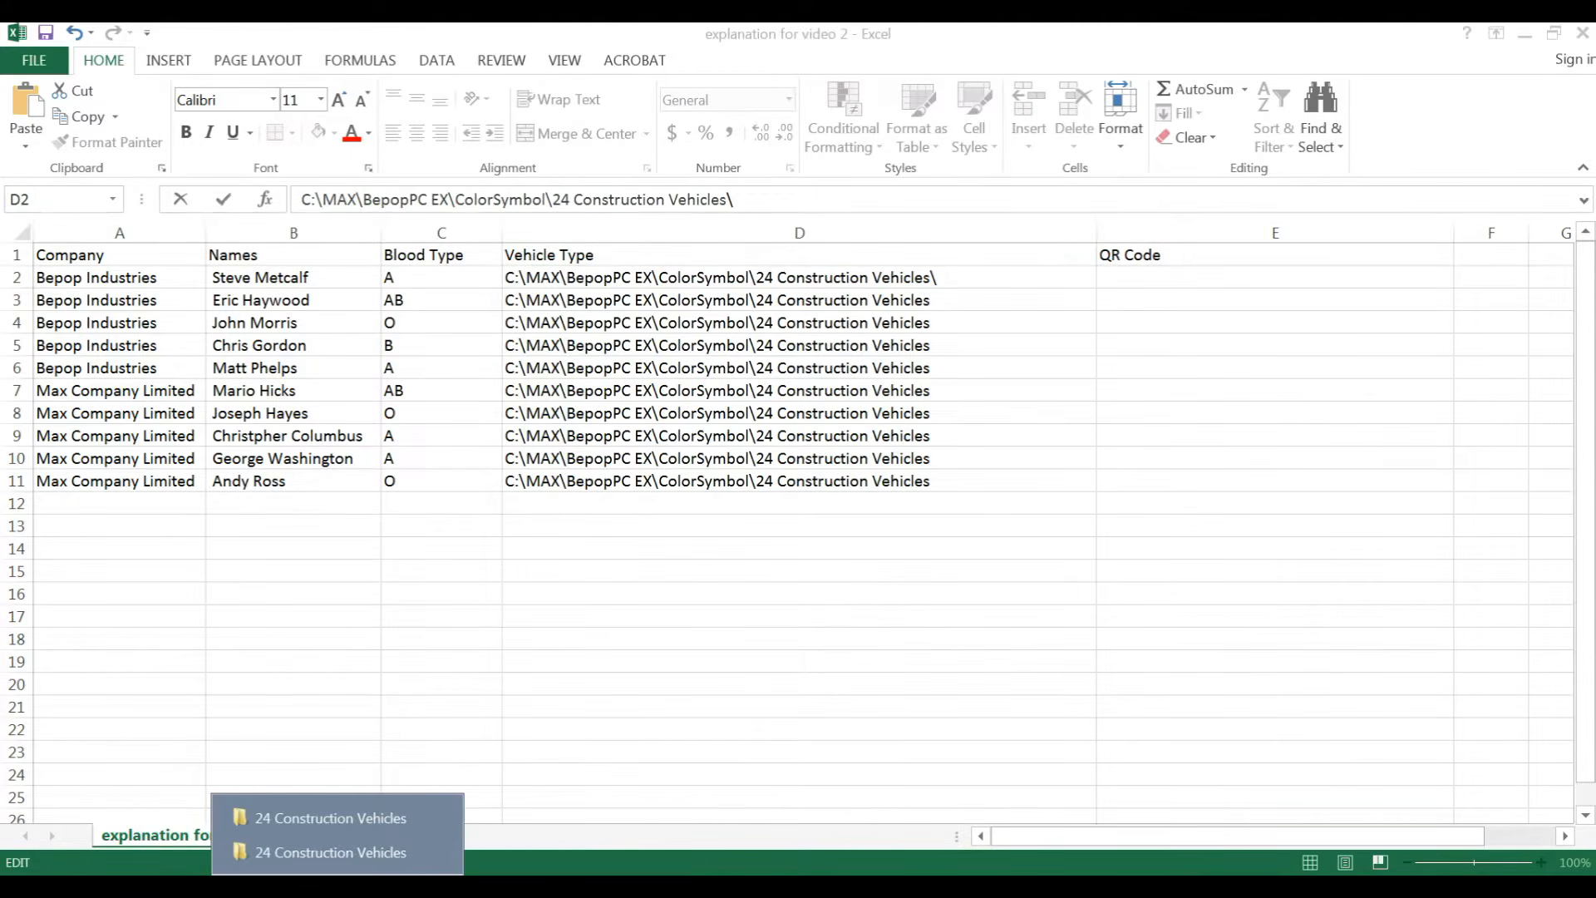
left_click(378, 816)
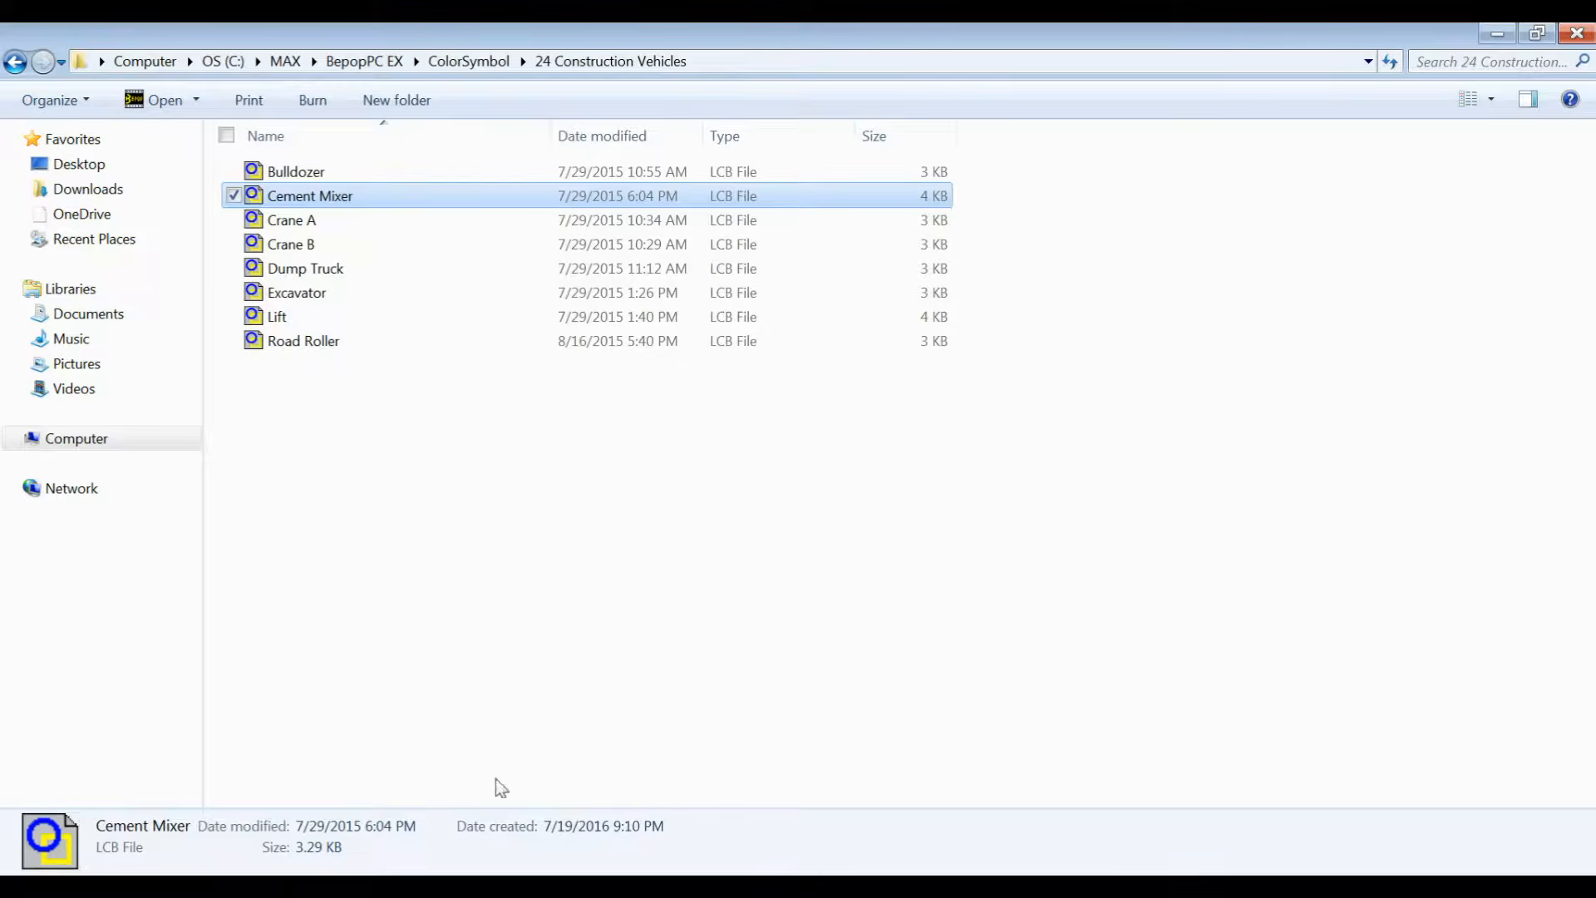
left_click(333, 173)
right_click(333, 173)
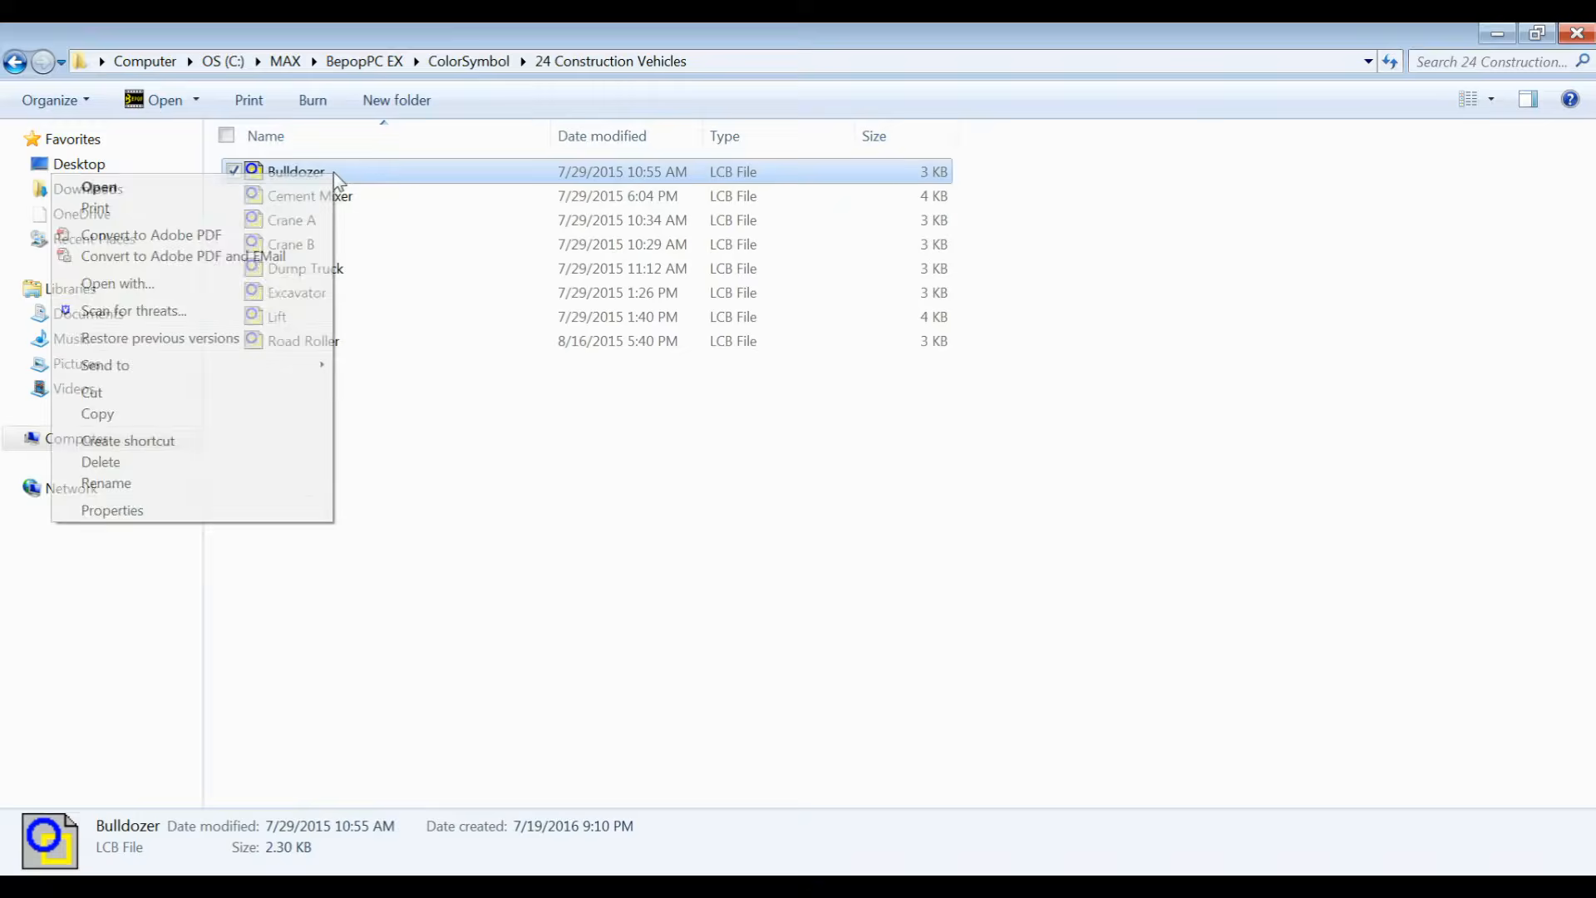
left_click(164, 482)
key("ctrl+c")
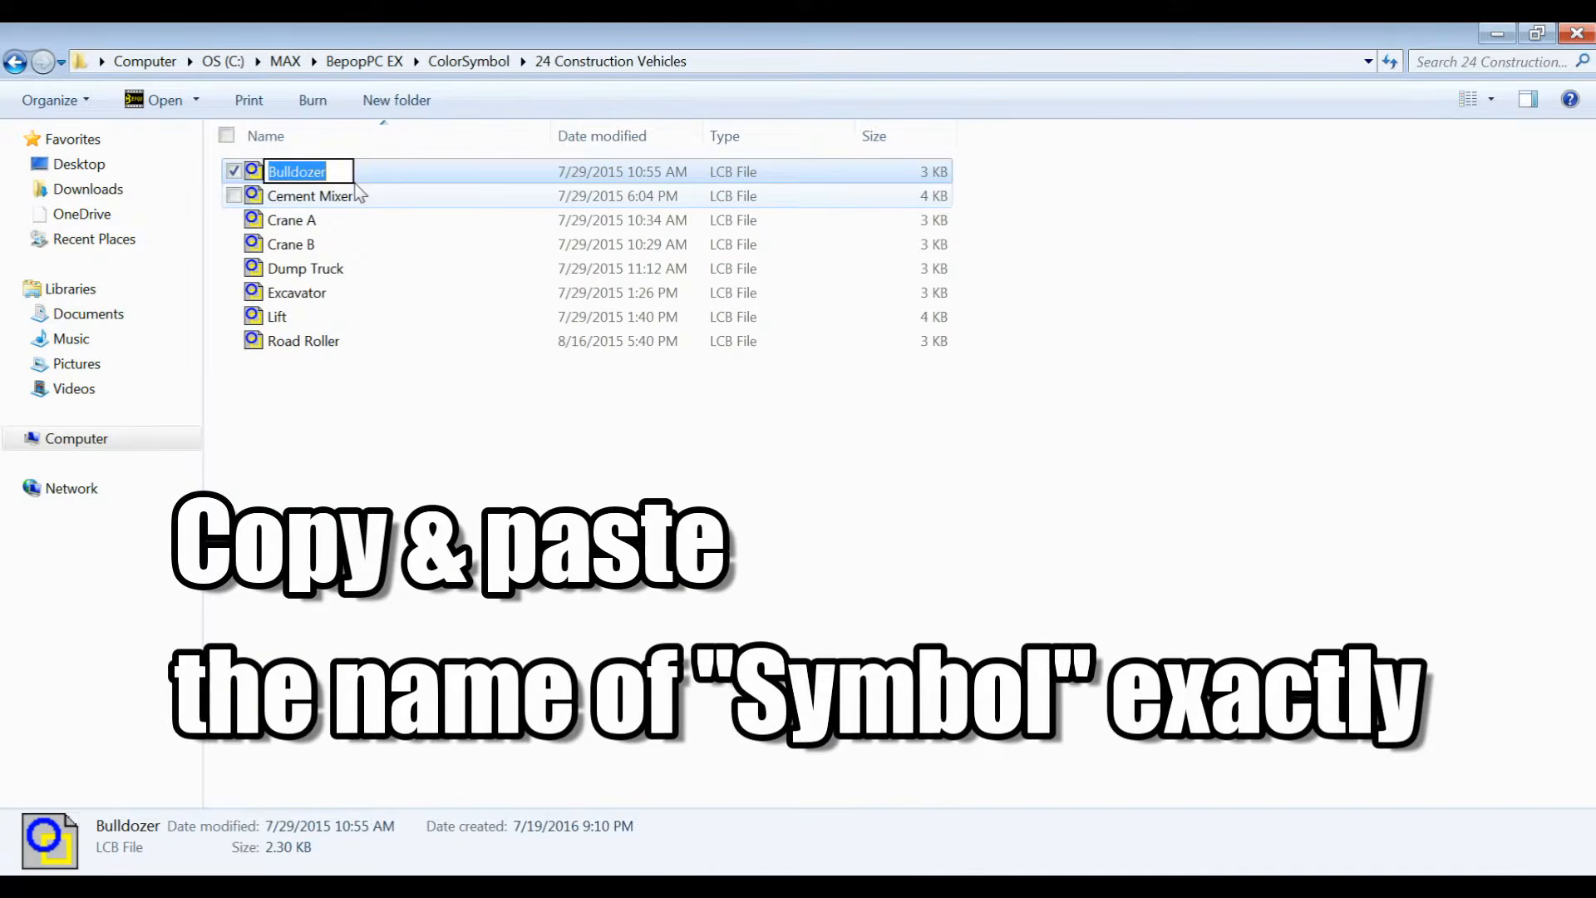
left_click(559, 865)
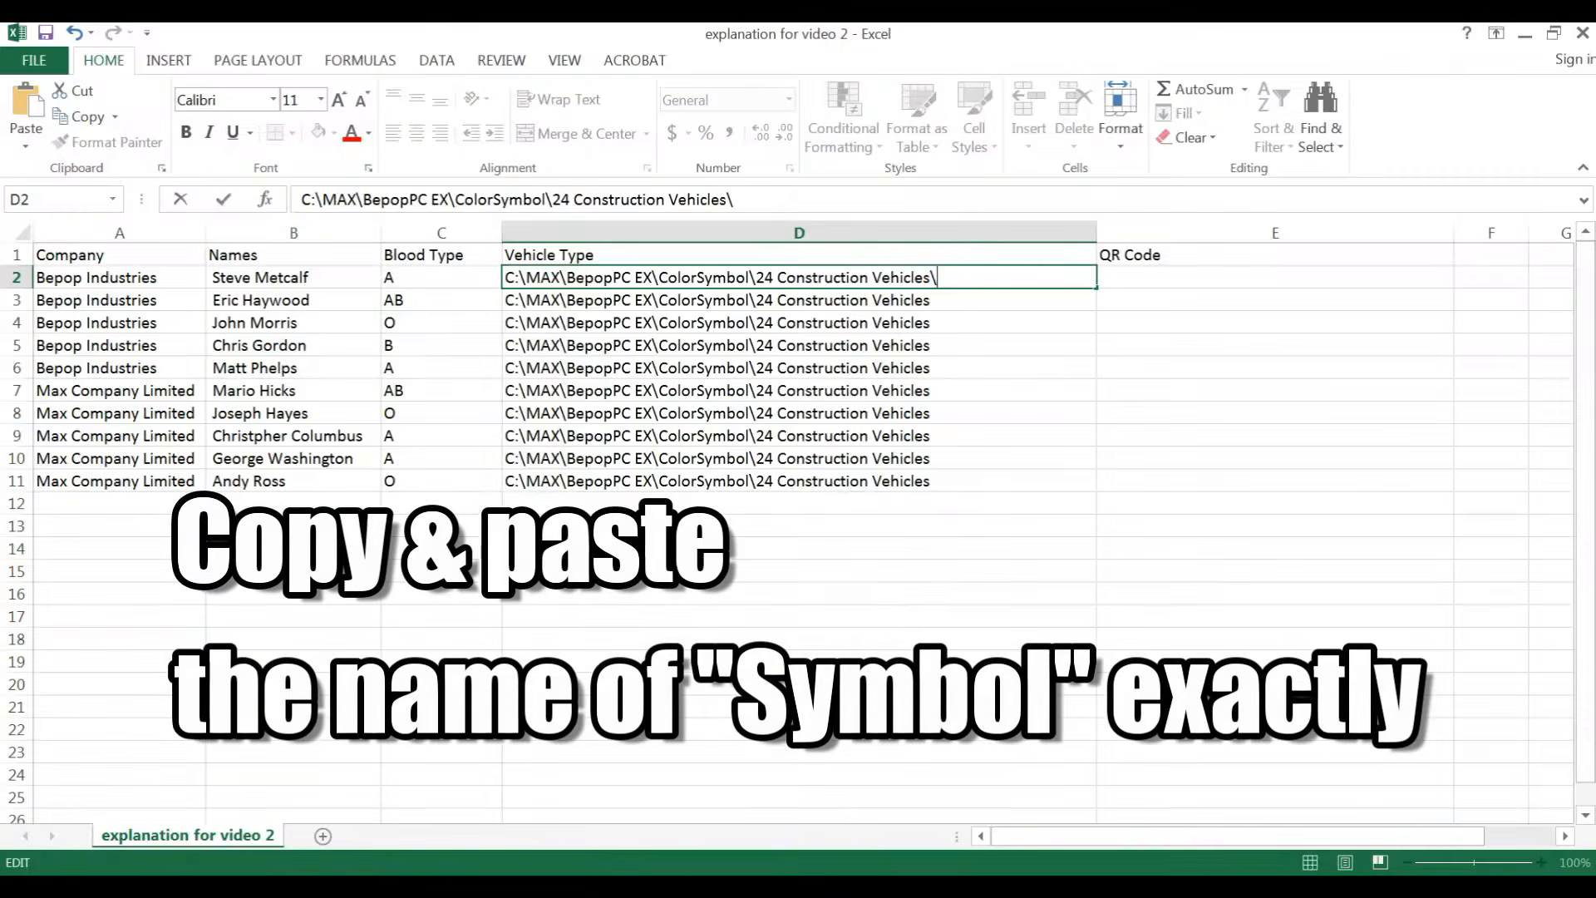
key("ctrl+v")
key("Return")
right_click(955, 299)
key("Escape")
right_click(952, 301)
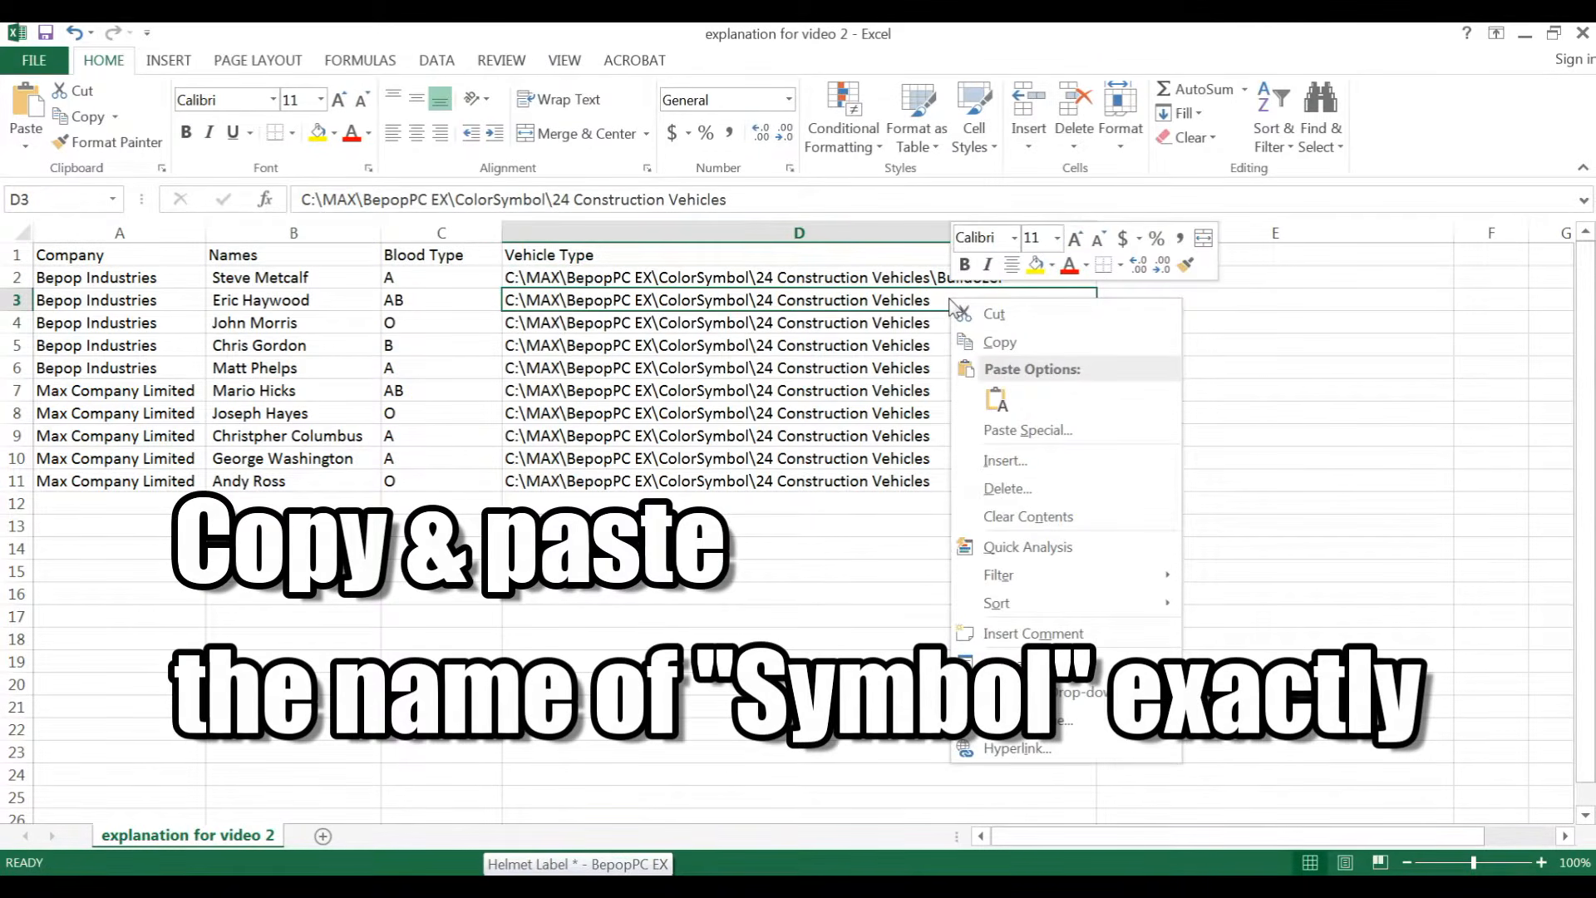
key("Escape")
Step: Fill the Bulldozer path from cell D2 down through row 7
left_click(965, 273)
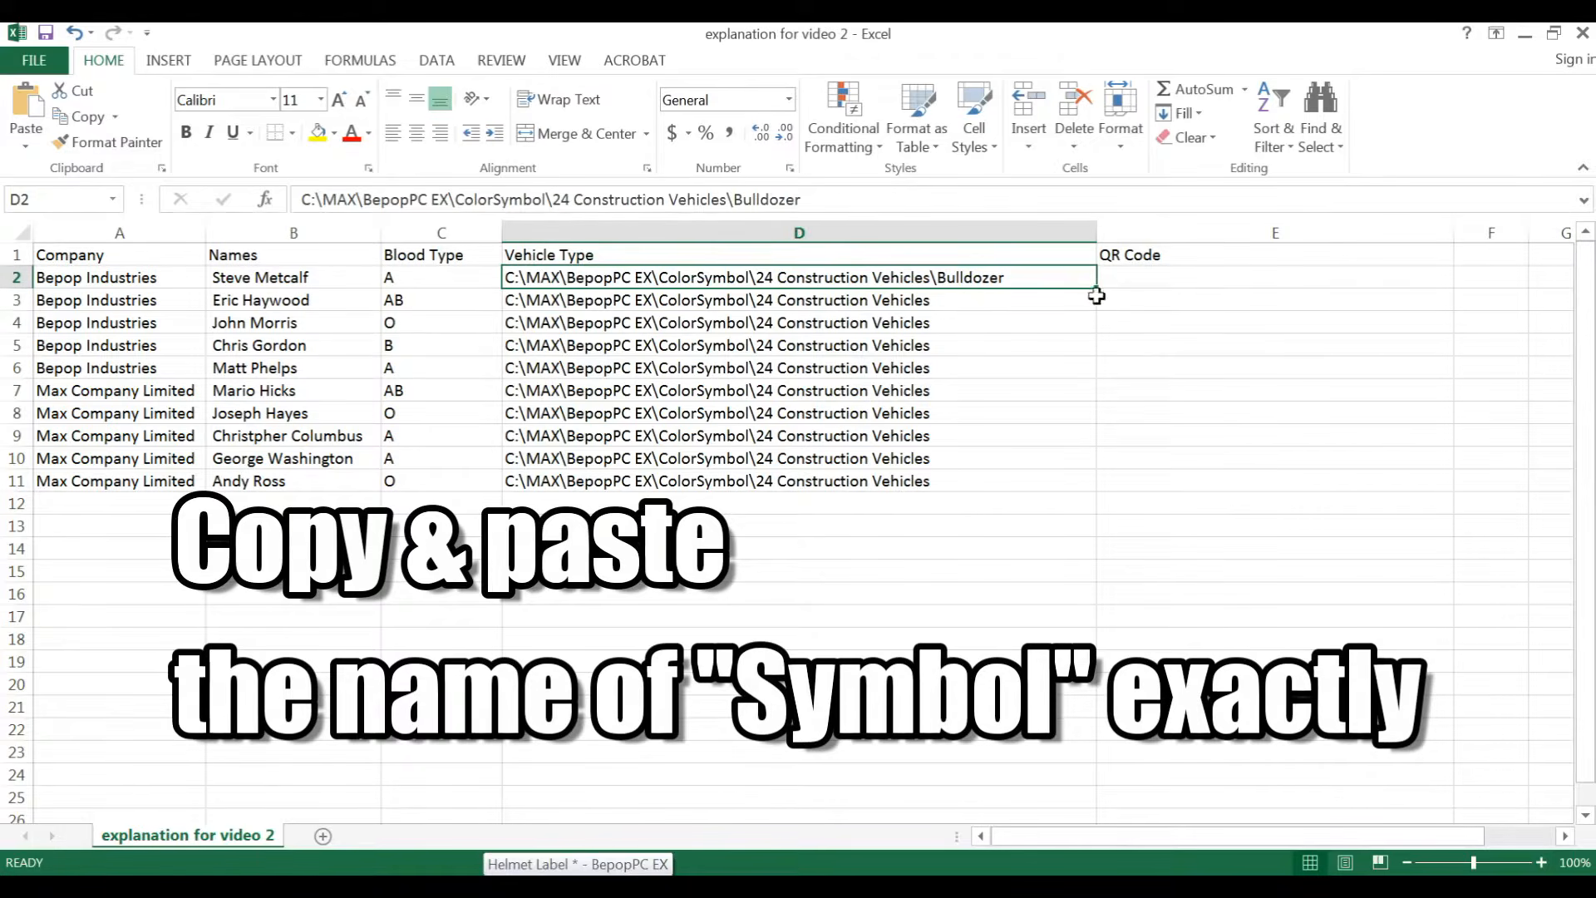
left_click_drag(1097, 300, 1068, 420)
key("ctrl+Down")
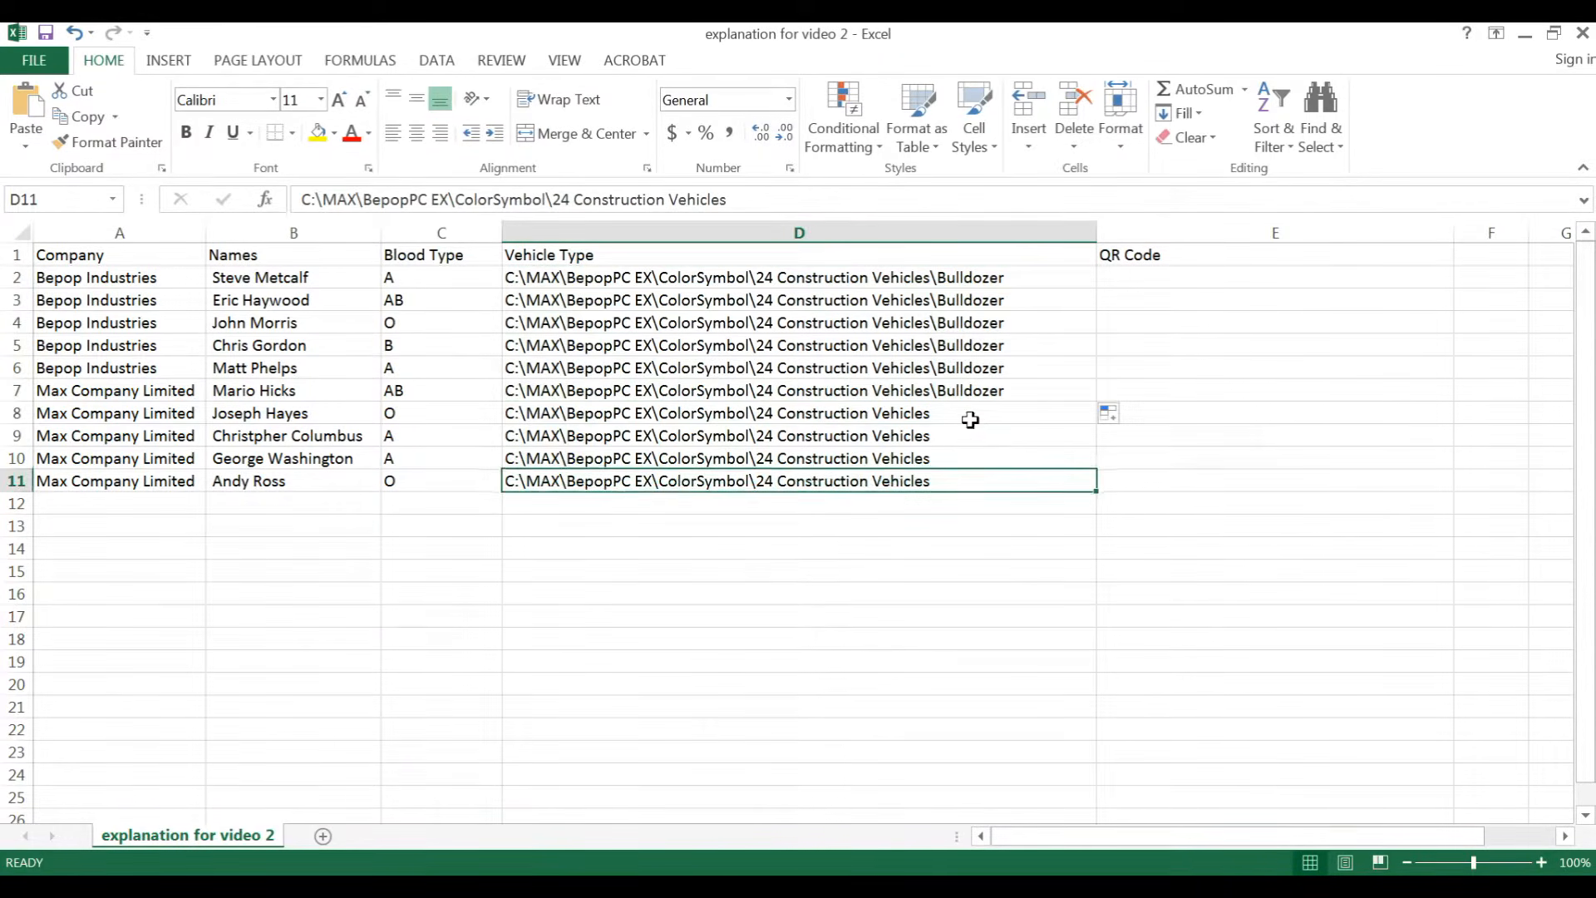
Step: Replace Bulldozer in cell D8 with the Cement Mixer file name copied from the symbol folder
double_click(993, 420)
type("\\")
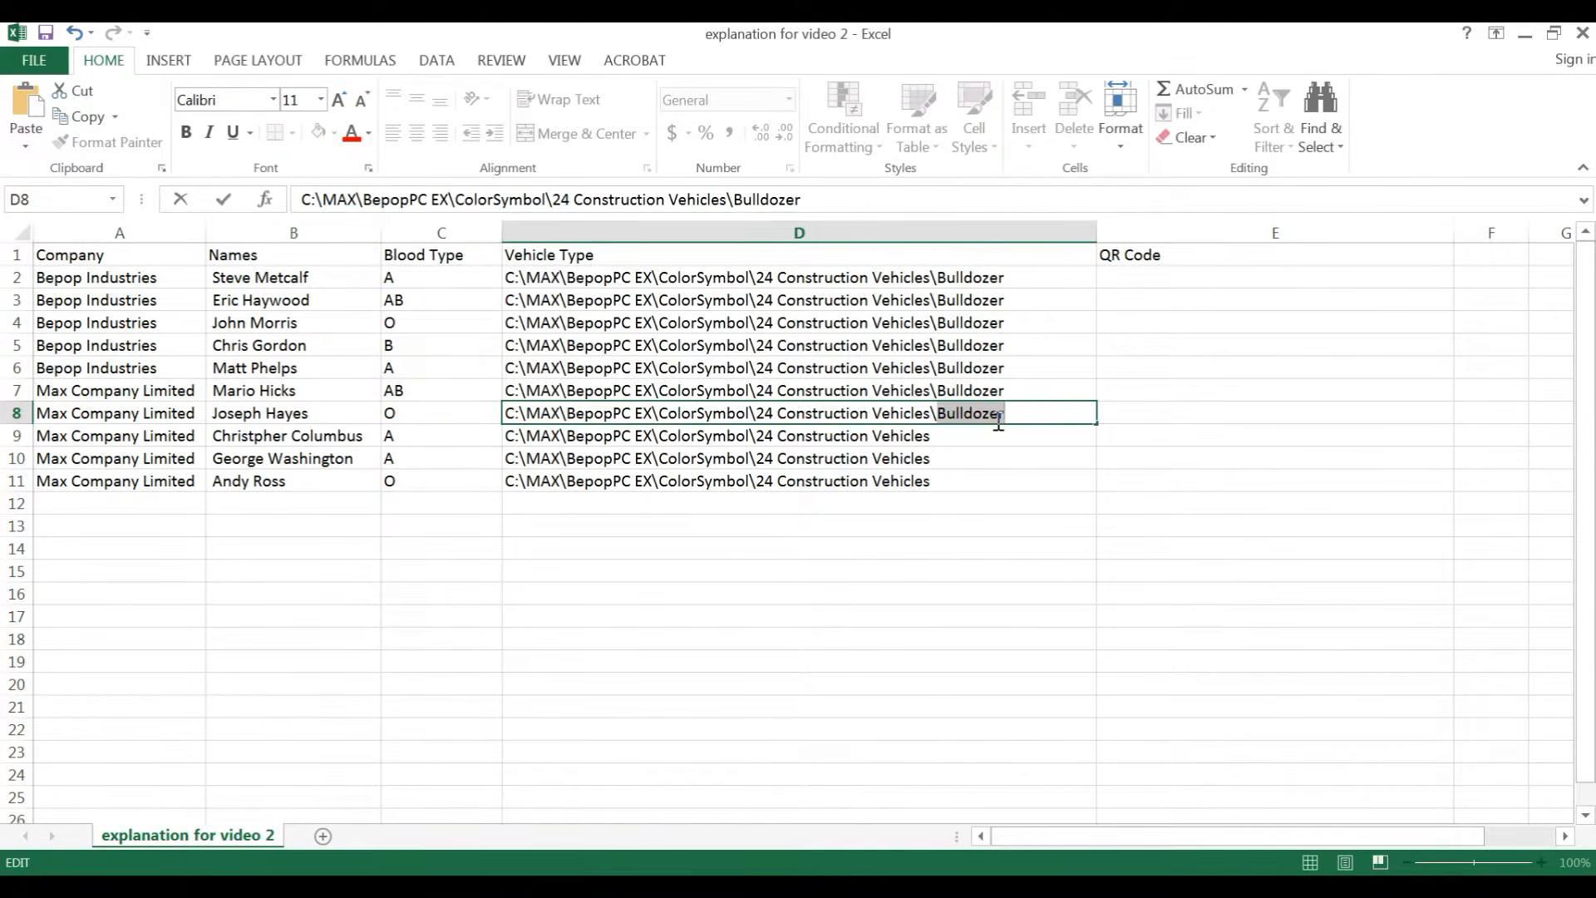
key("BackSpace")
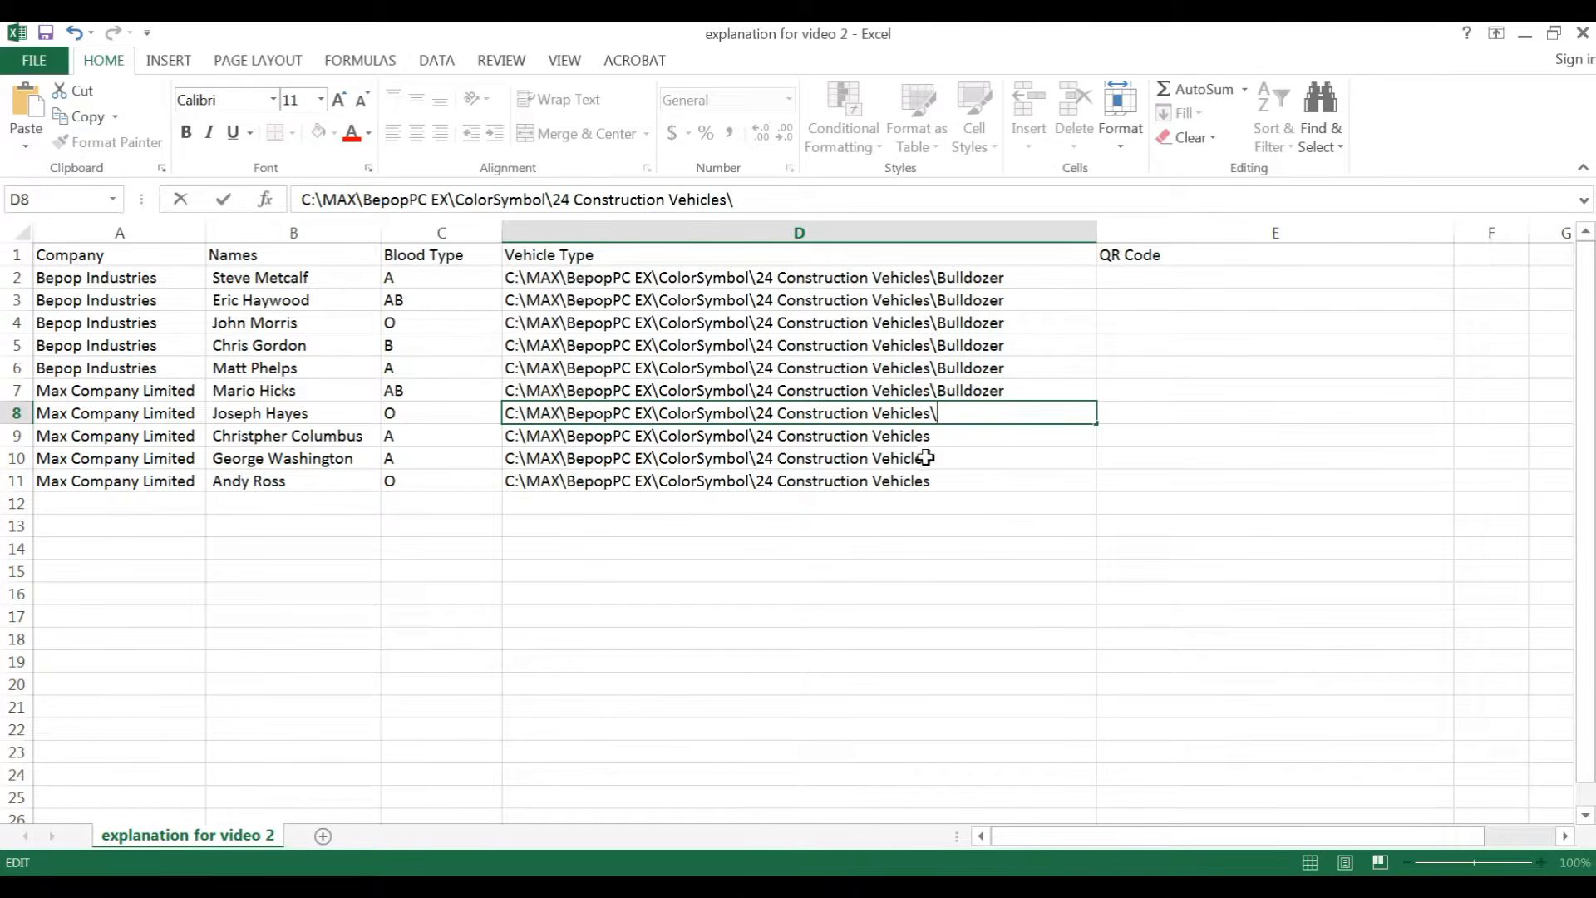
key("alt+Tab")
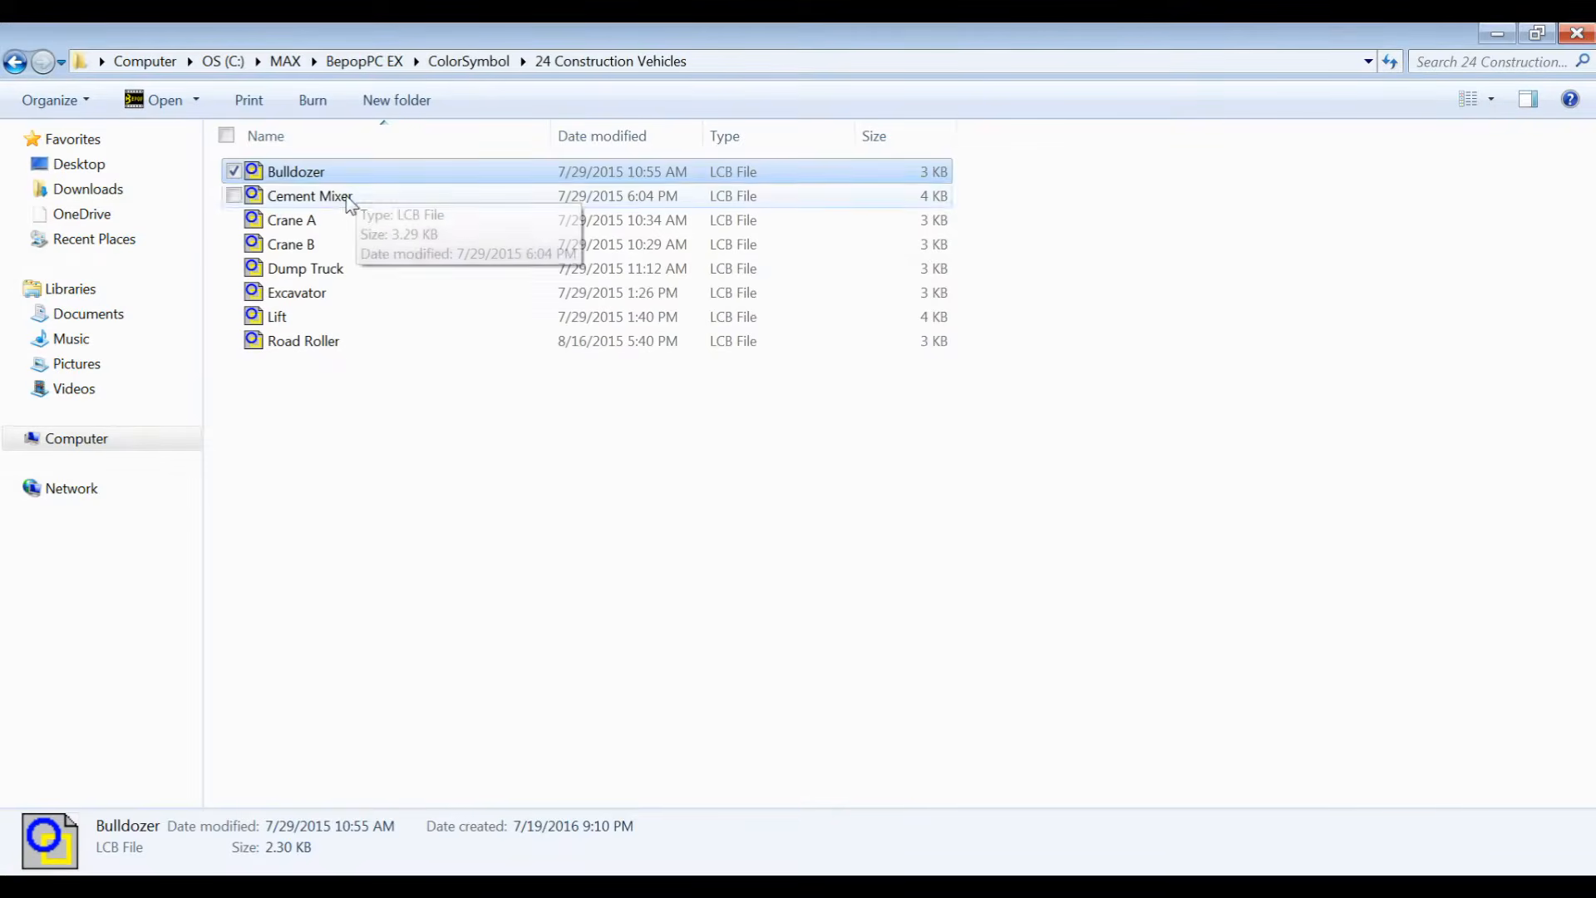
left_click(344, 198)
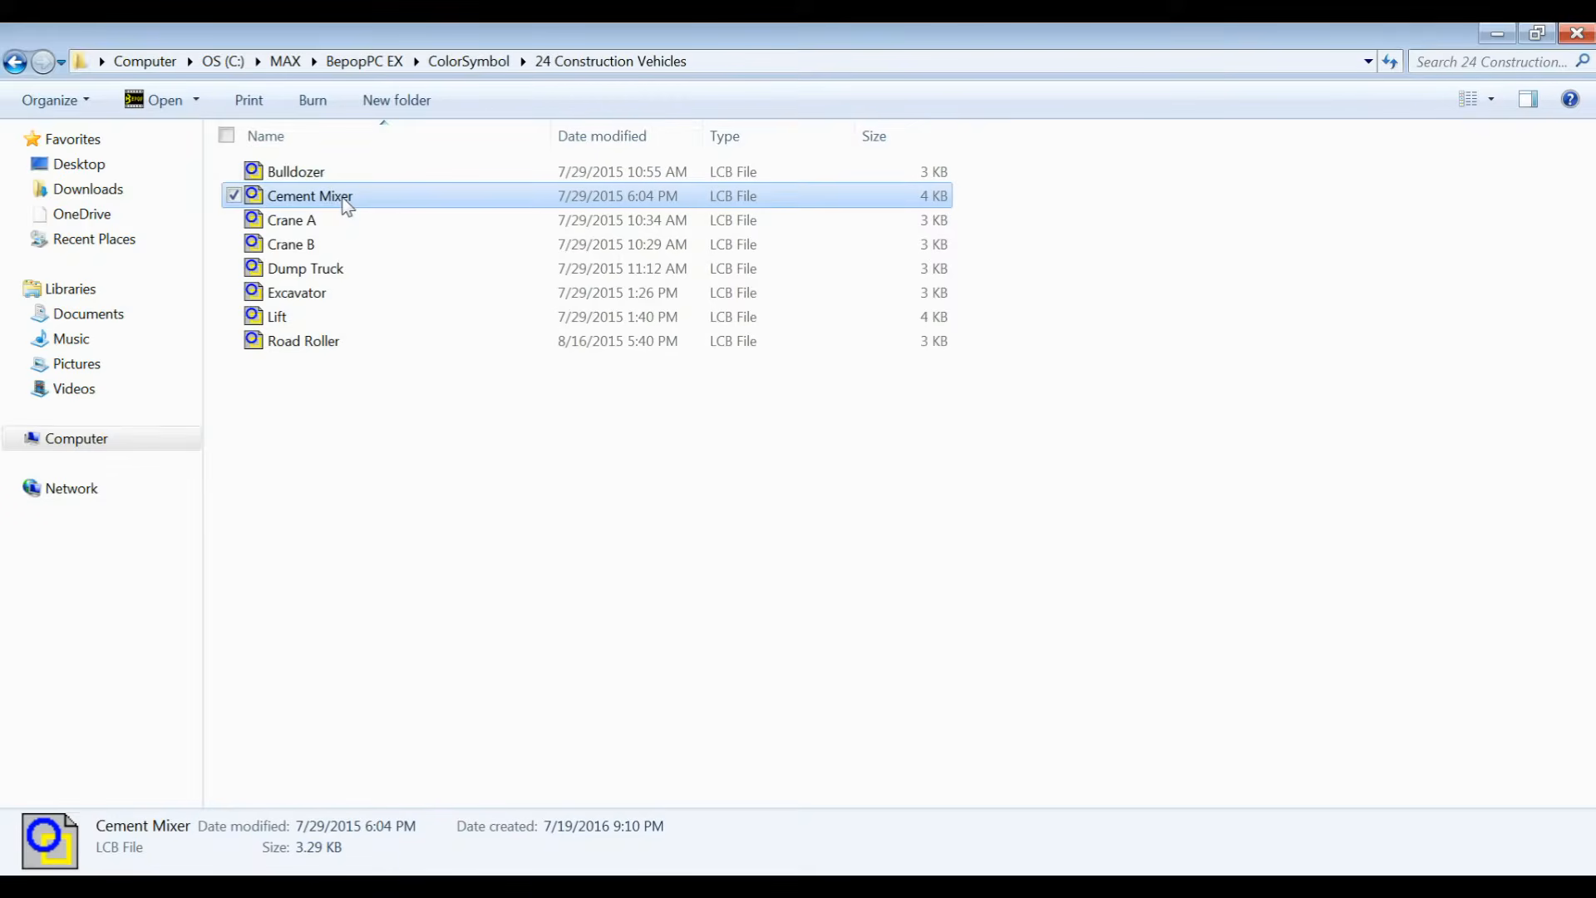
right_click(344, 200)
left_click(229, 506)
key("ctrl+c")
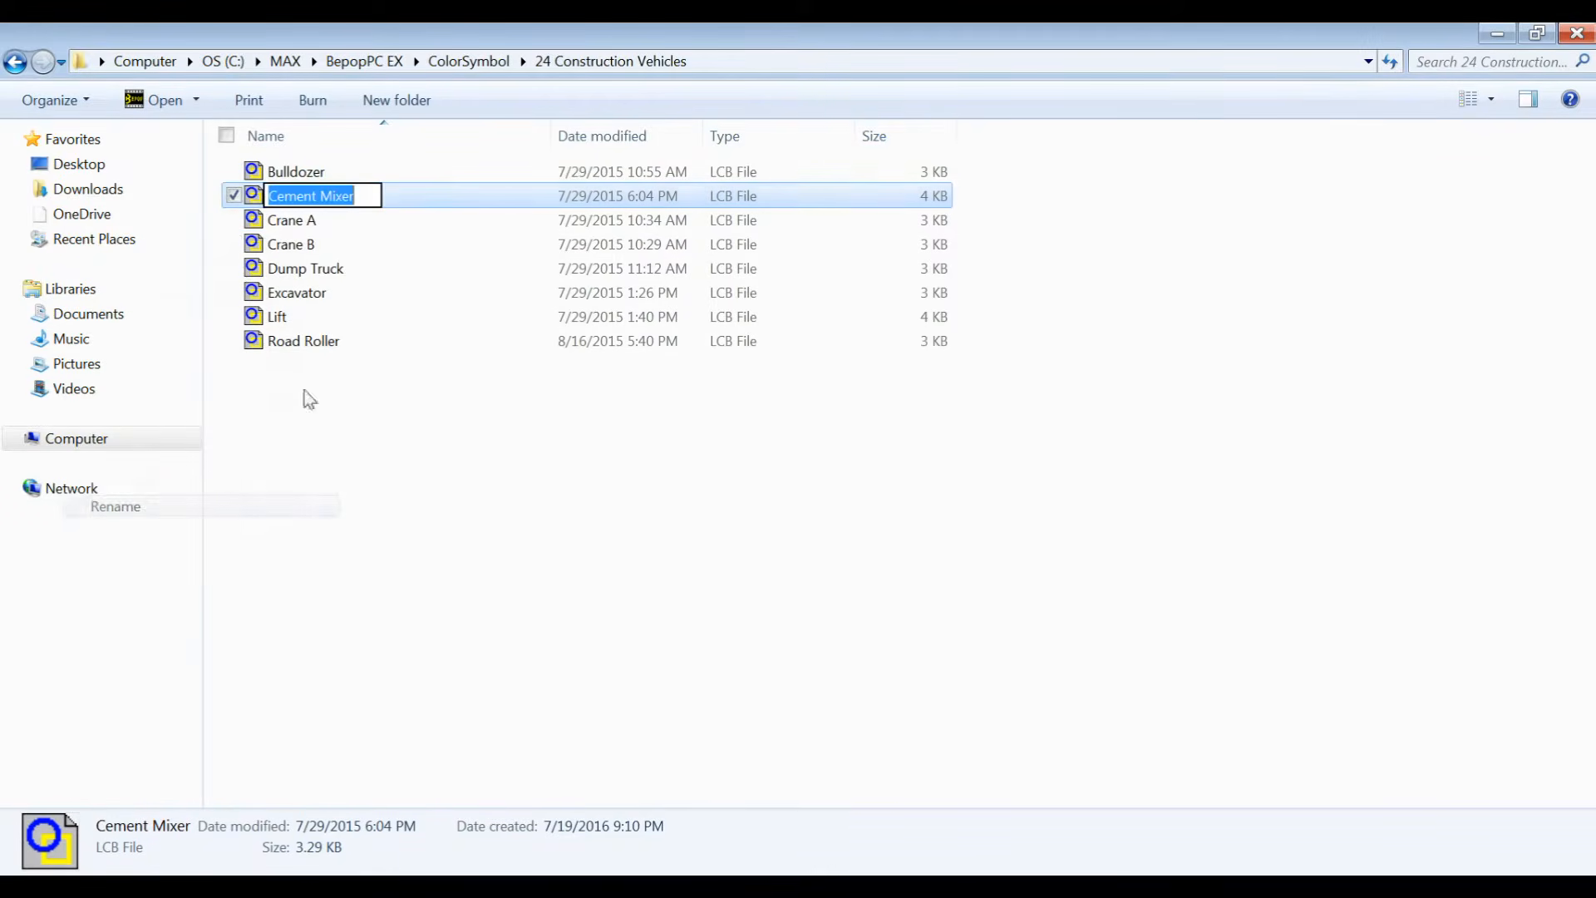
left_click(1500, 38)
key("ctrl+v")
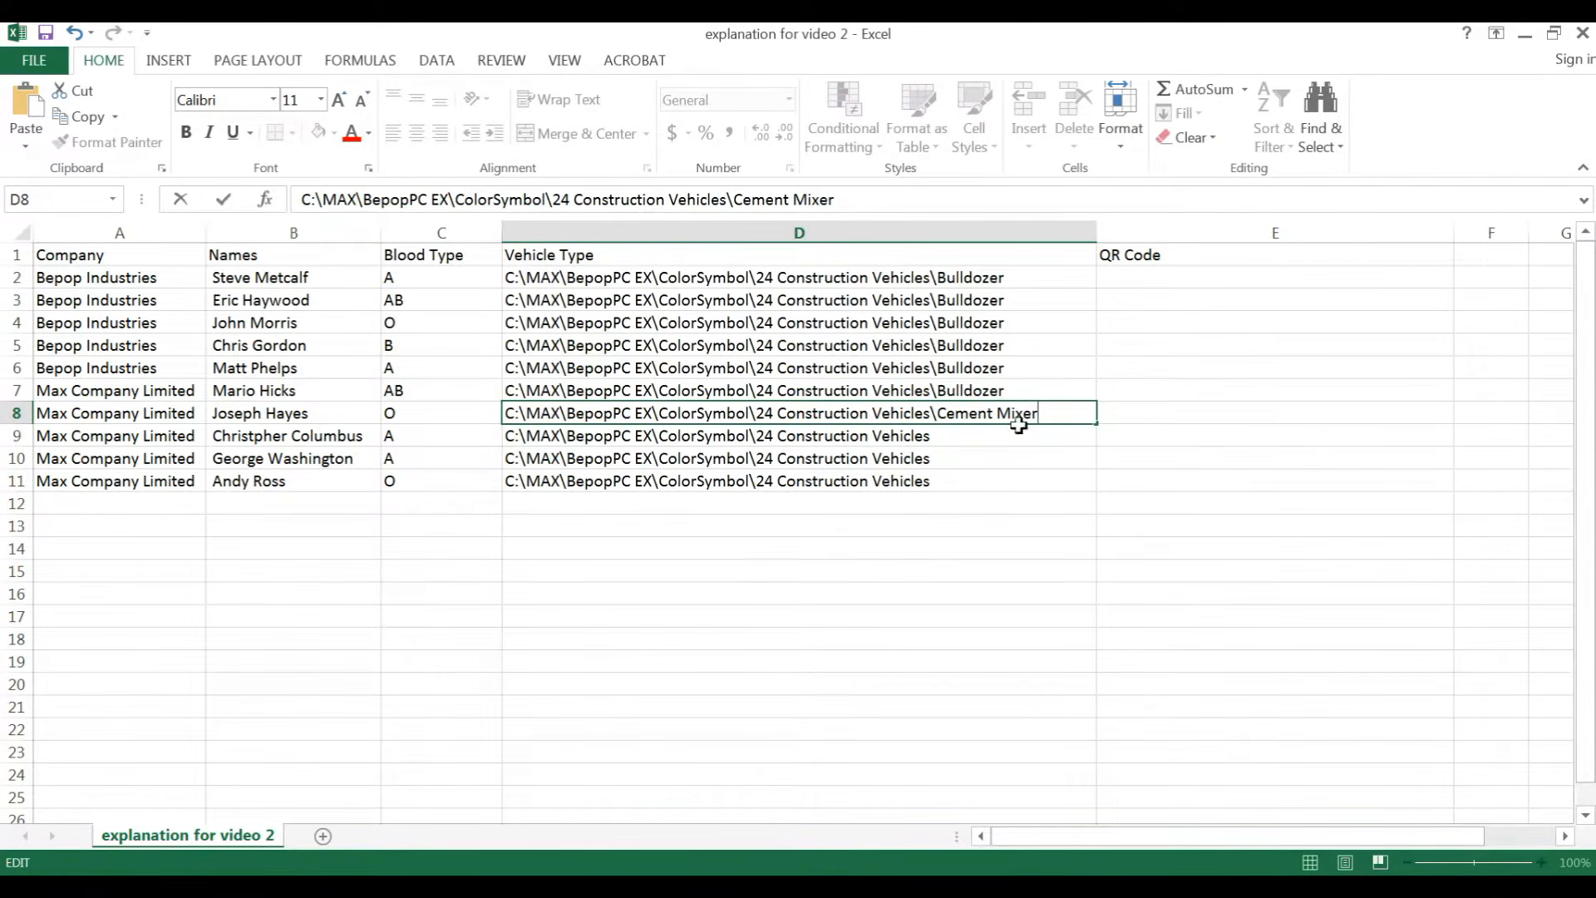
Step: Fill the Cement Mixer path from cell D8 down through row 11
left_click_drag(1097, 425, 1089, 491)
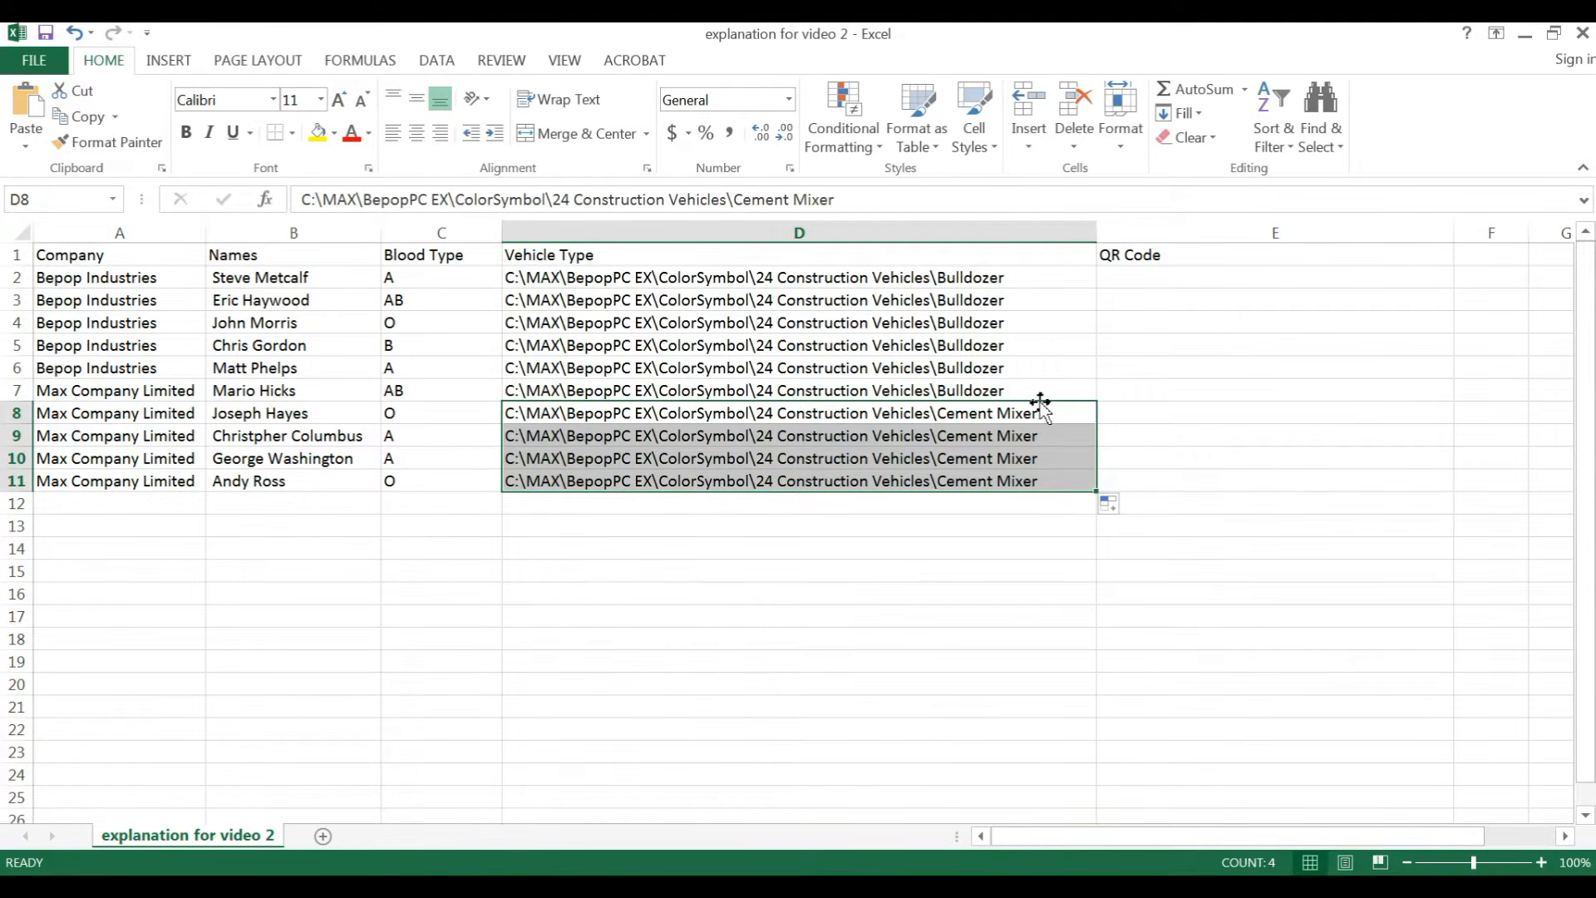
left_click(1196, 279)
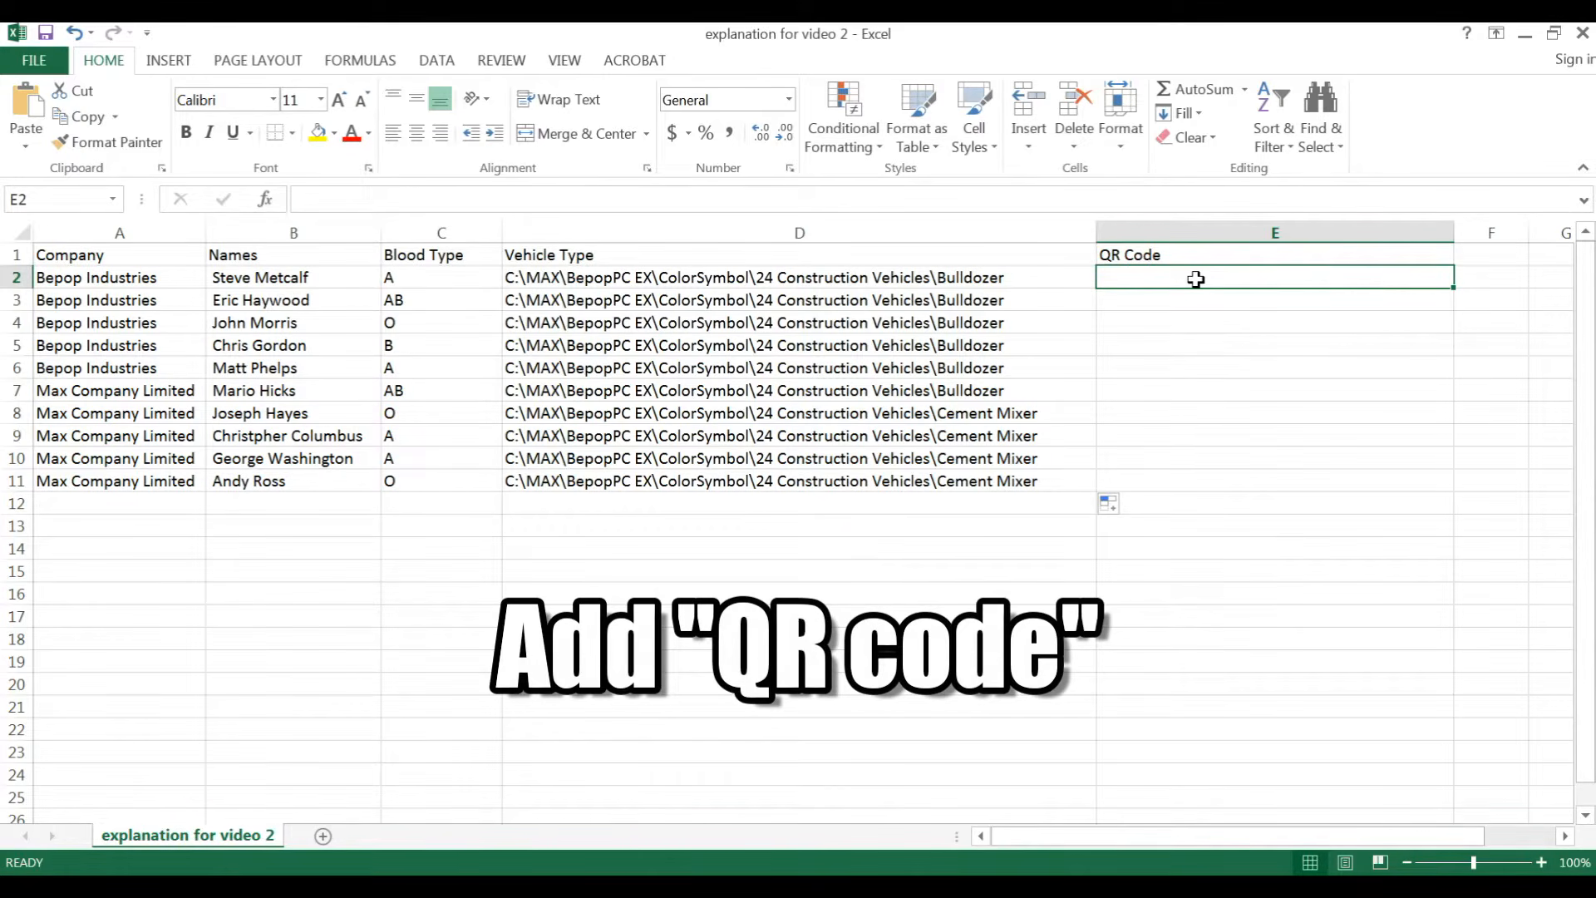
Step: Enter a CONCATENATE formula in cell E2 joining the company, name and blood type from A2, B2 and C2
left_click(424, 277)
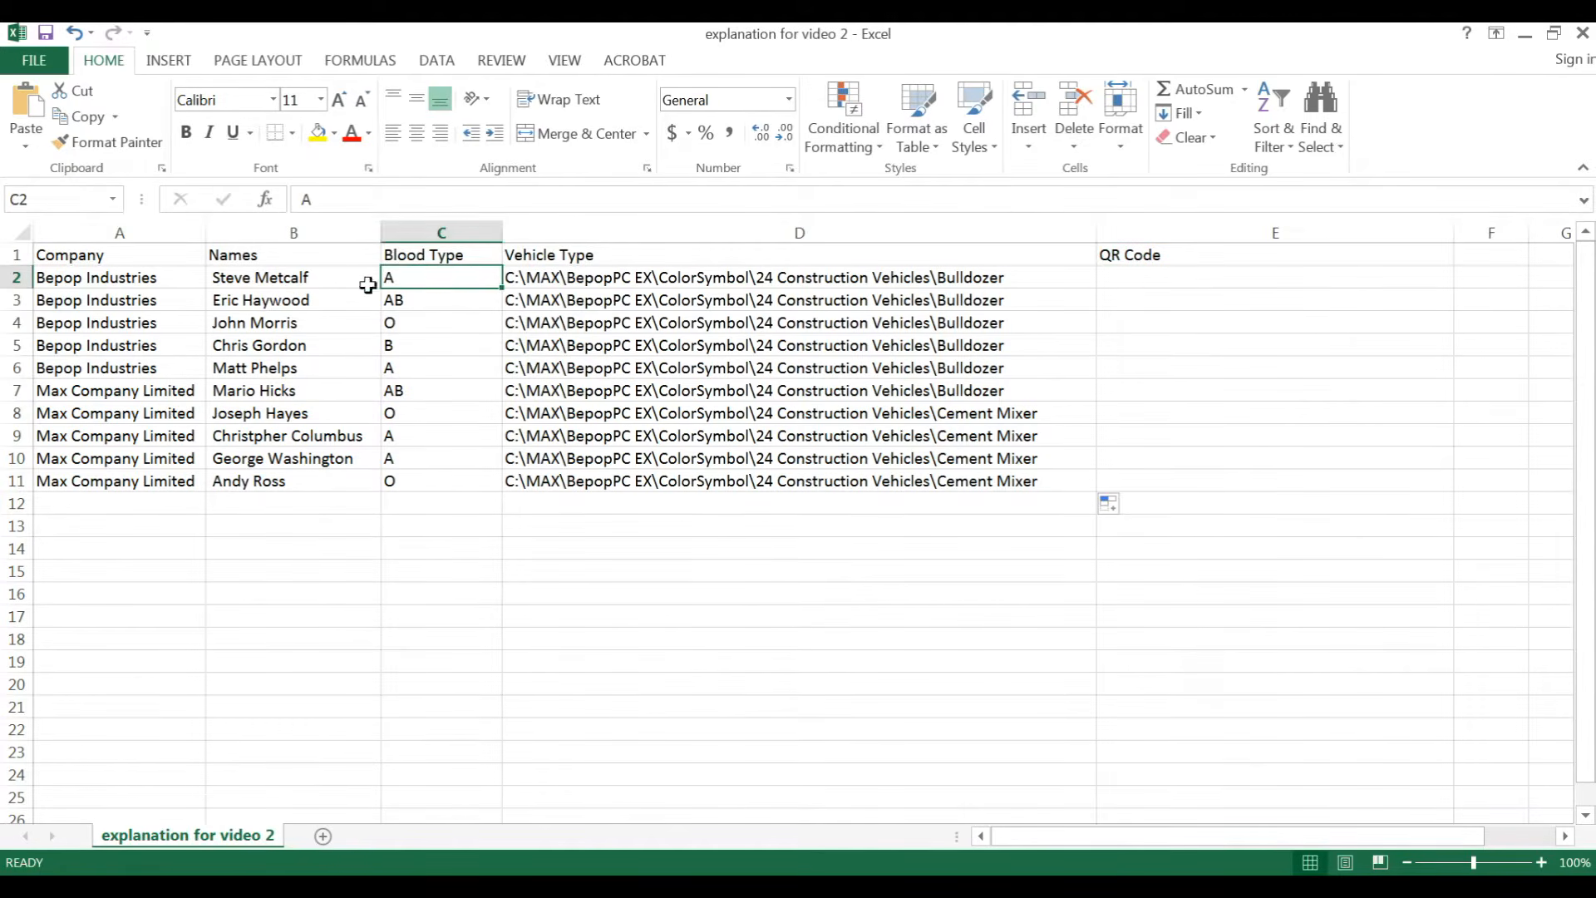
left_click(285, 277)
left_click_drag(80, 281, 435, 276)
left_click(1199, 289)
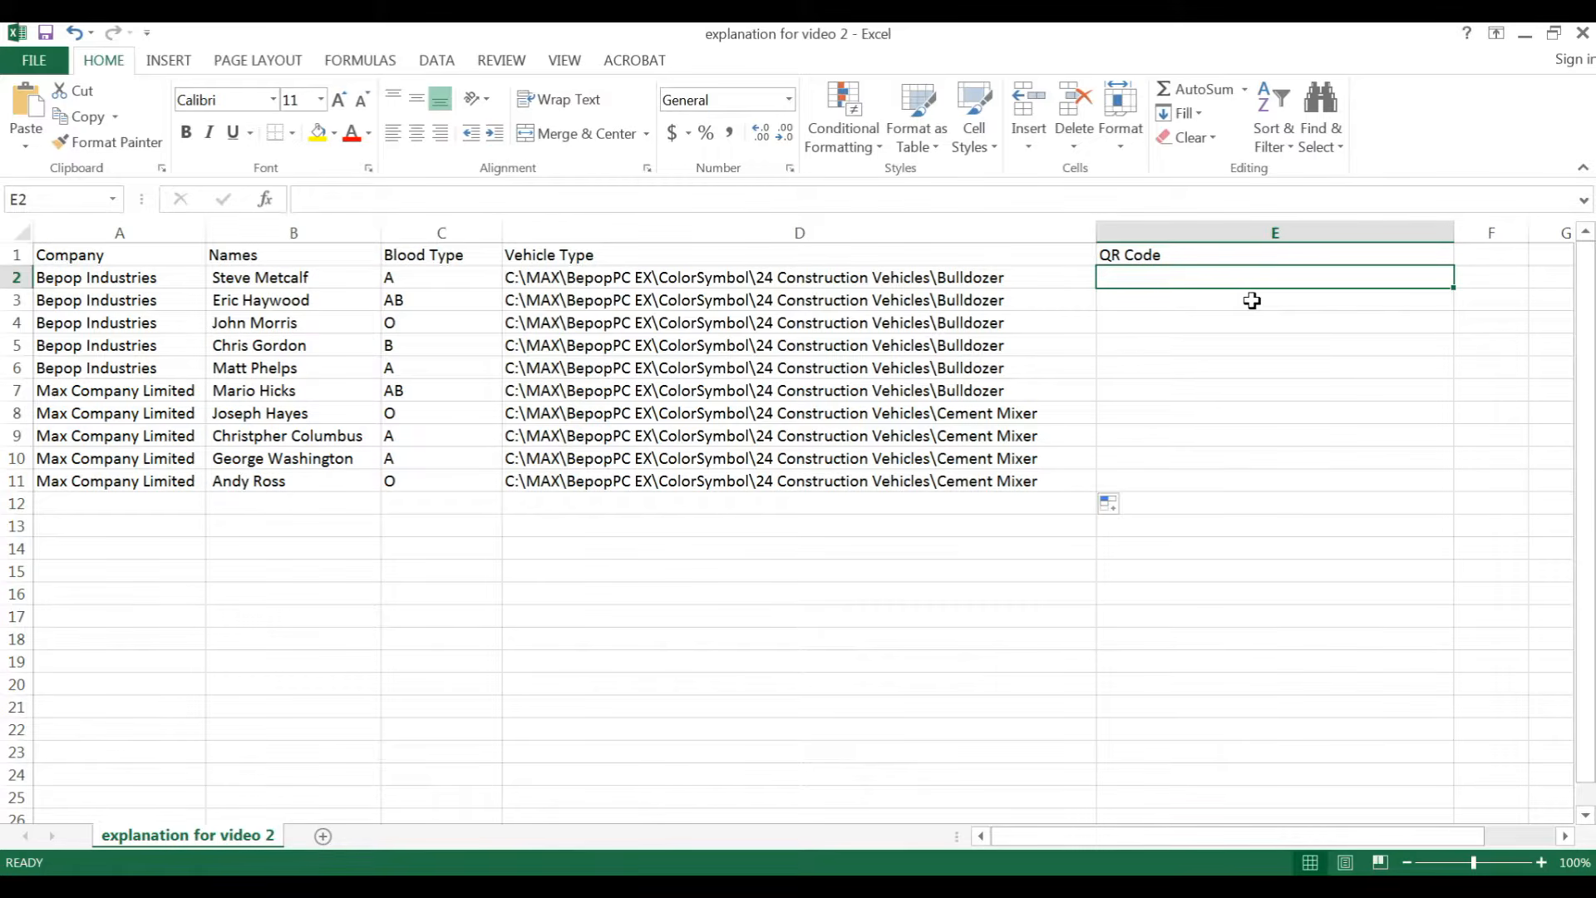
type("+")
key("BackSpace")
type("=")
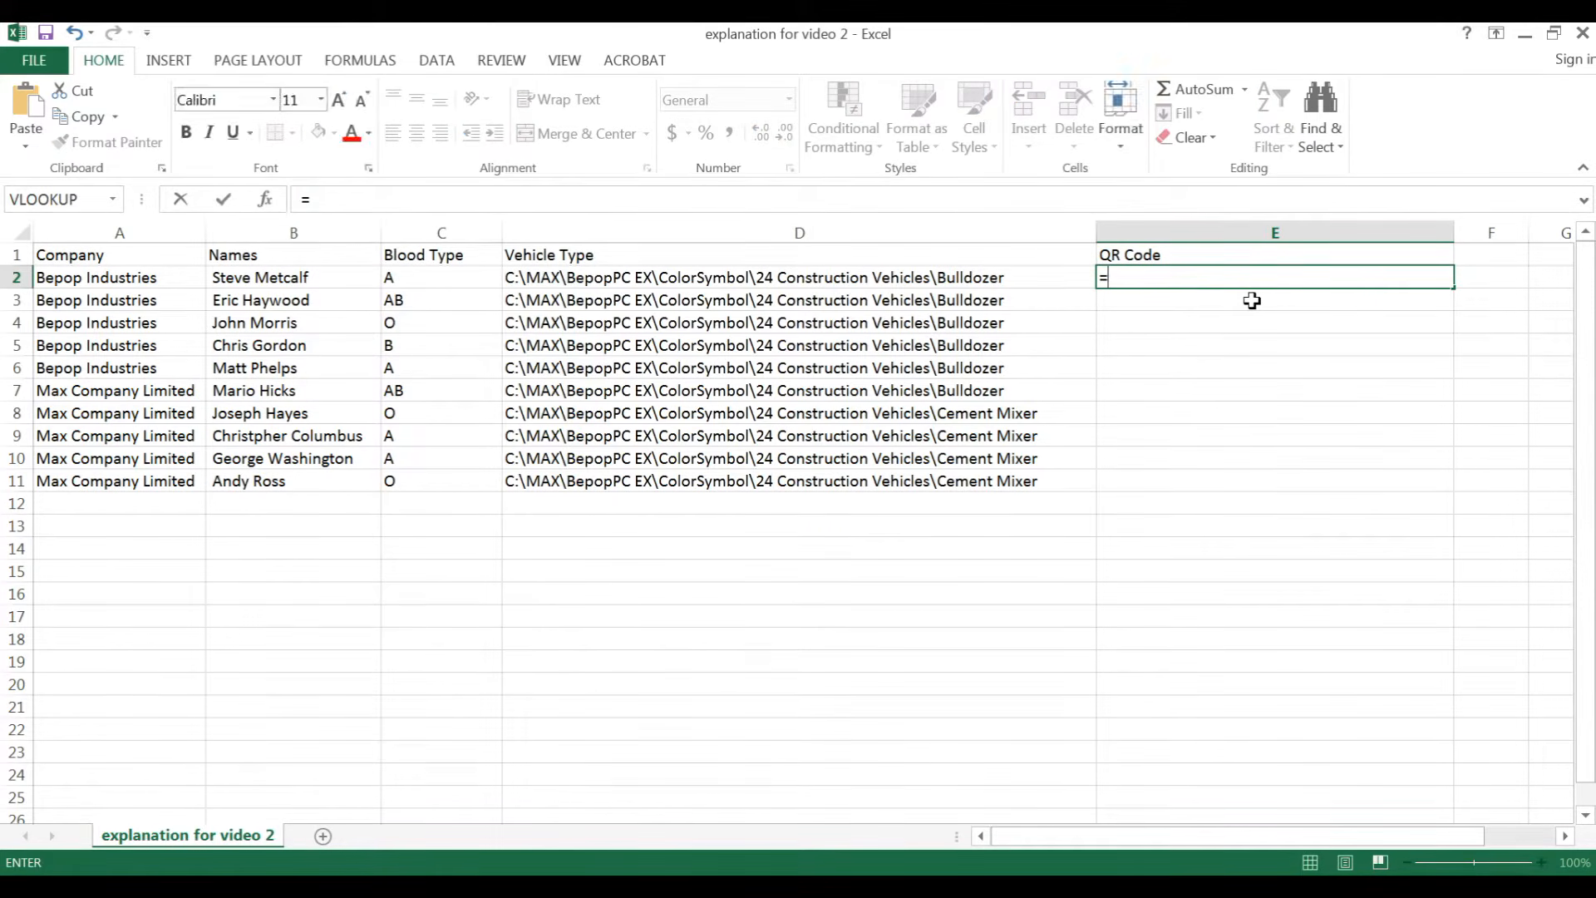
type("con")
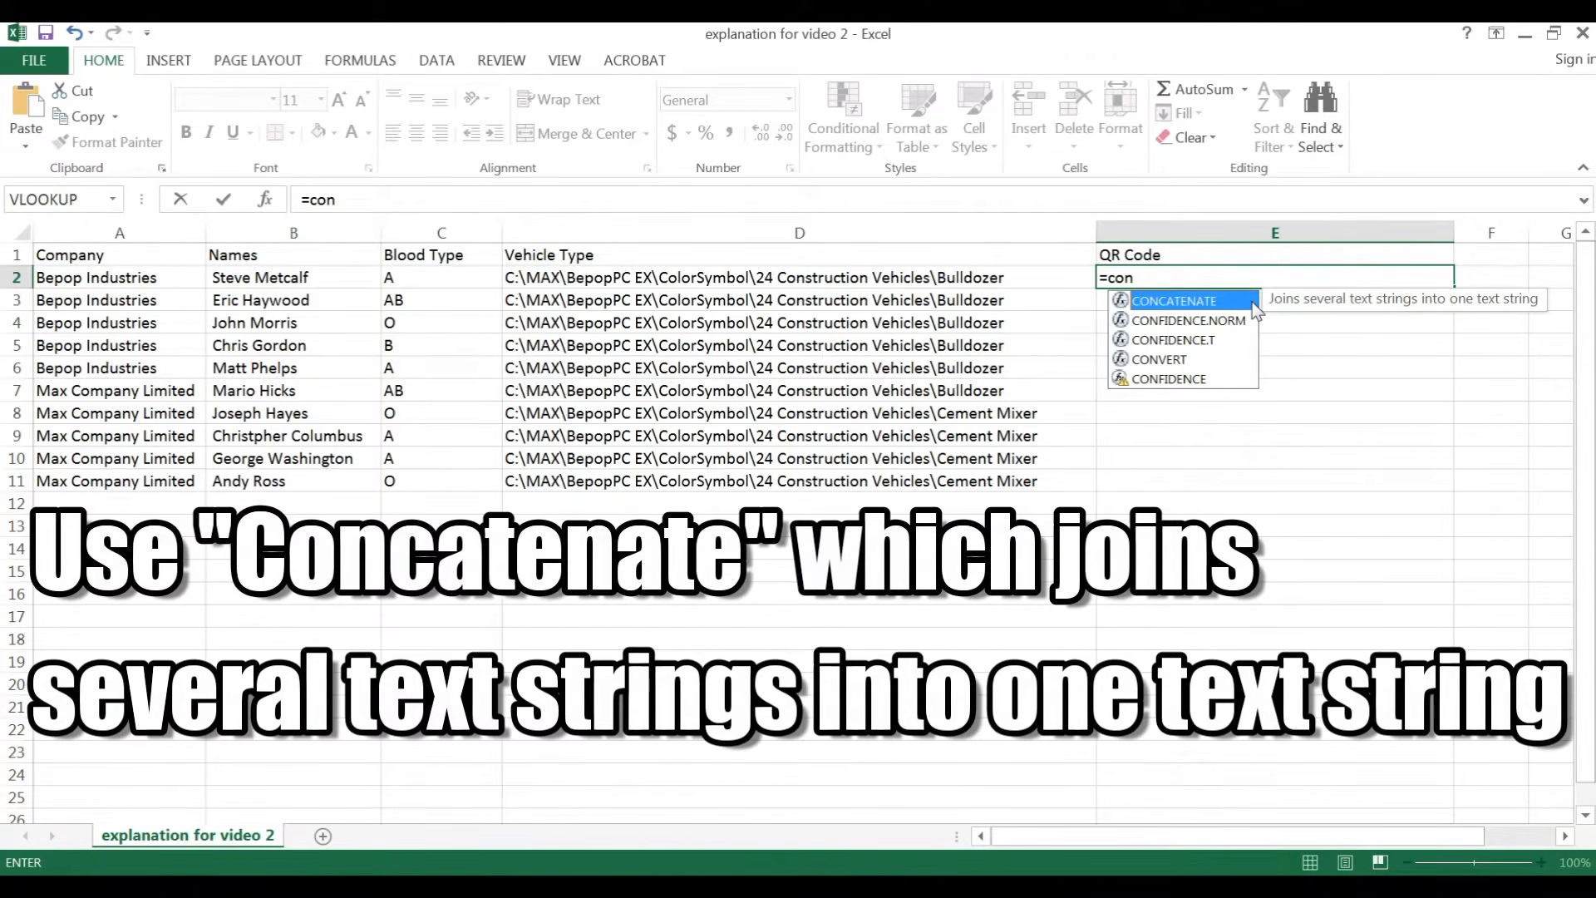
double_click(1207, 302)
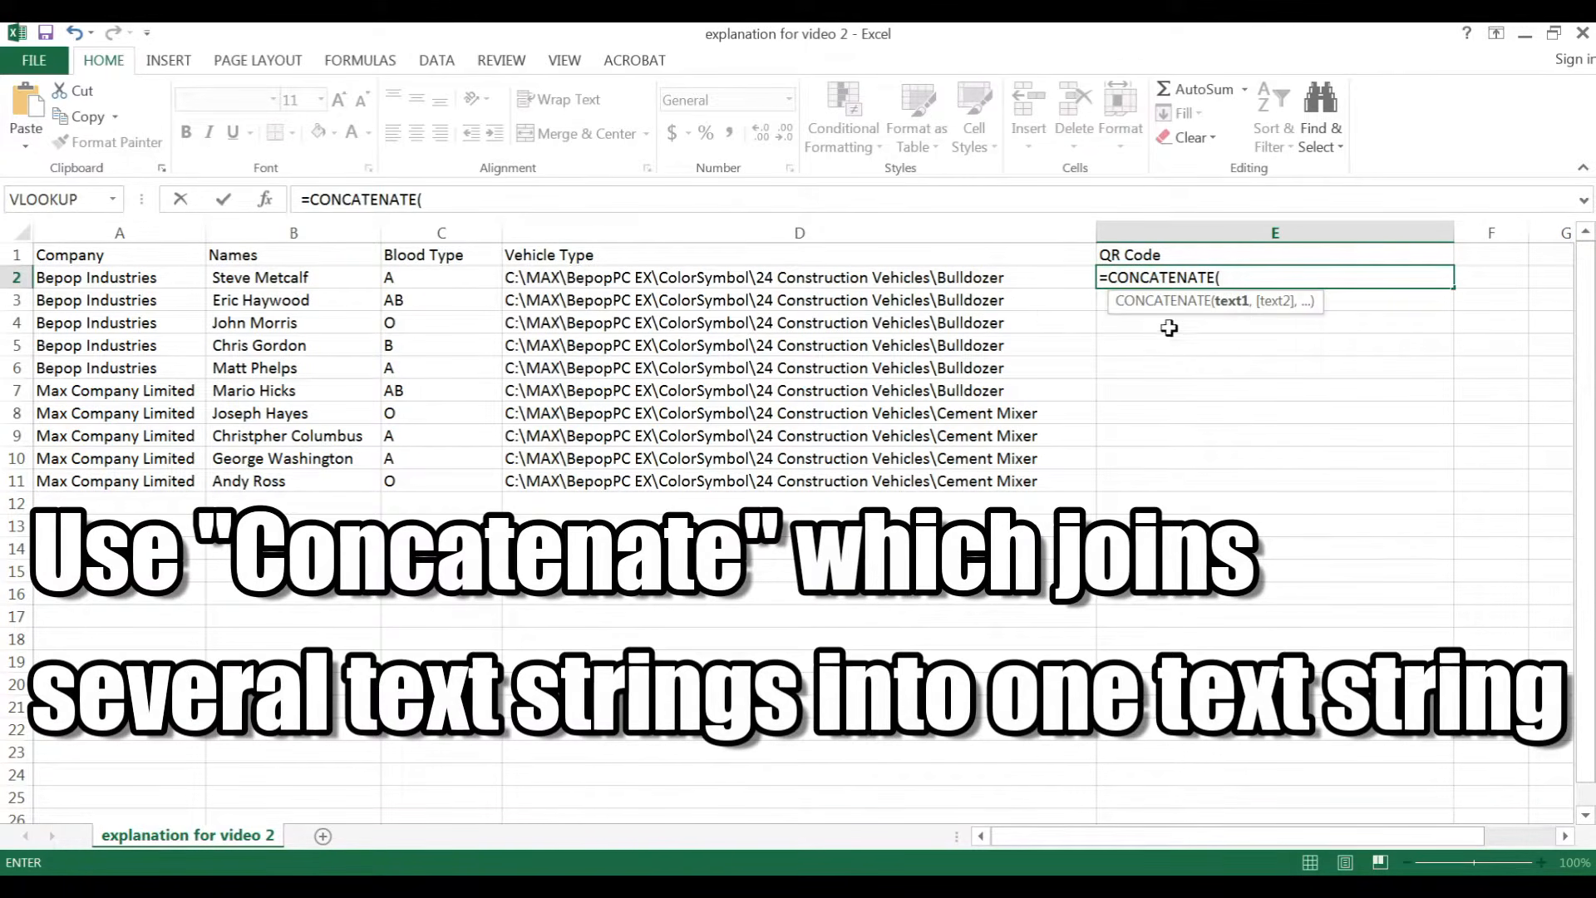
left_click(133, 274)
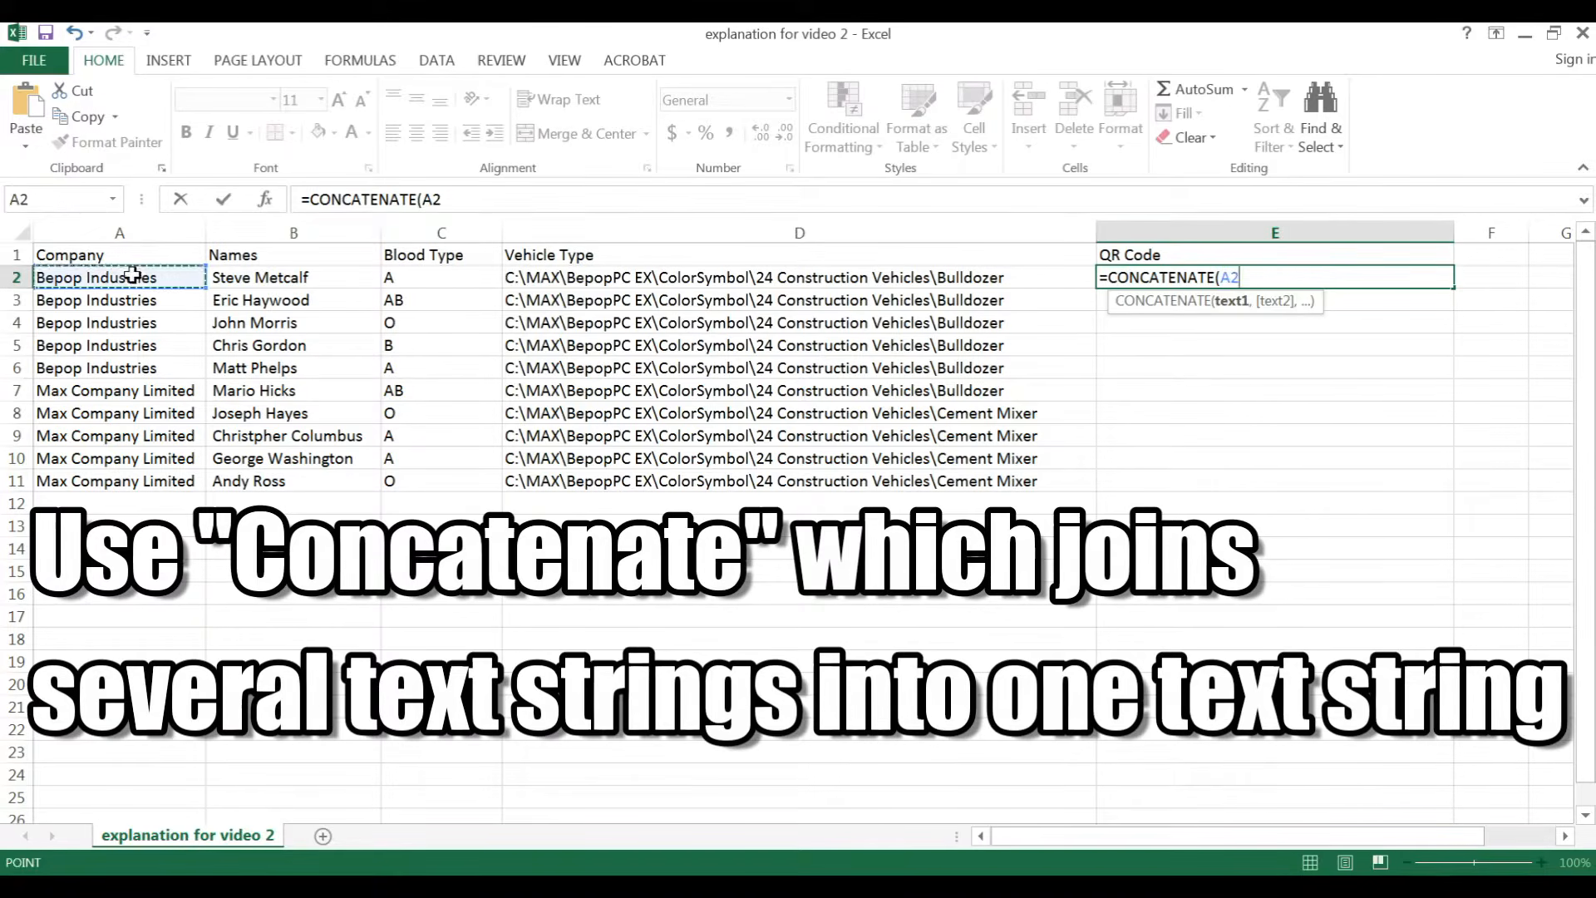
type(",")
left_click(260, 276)
type(",")
left_click(460, 281)
type(",")
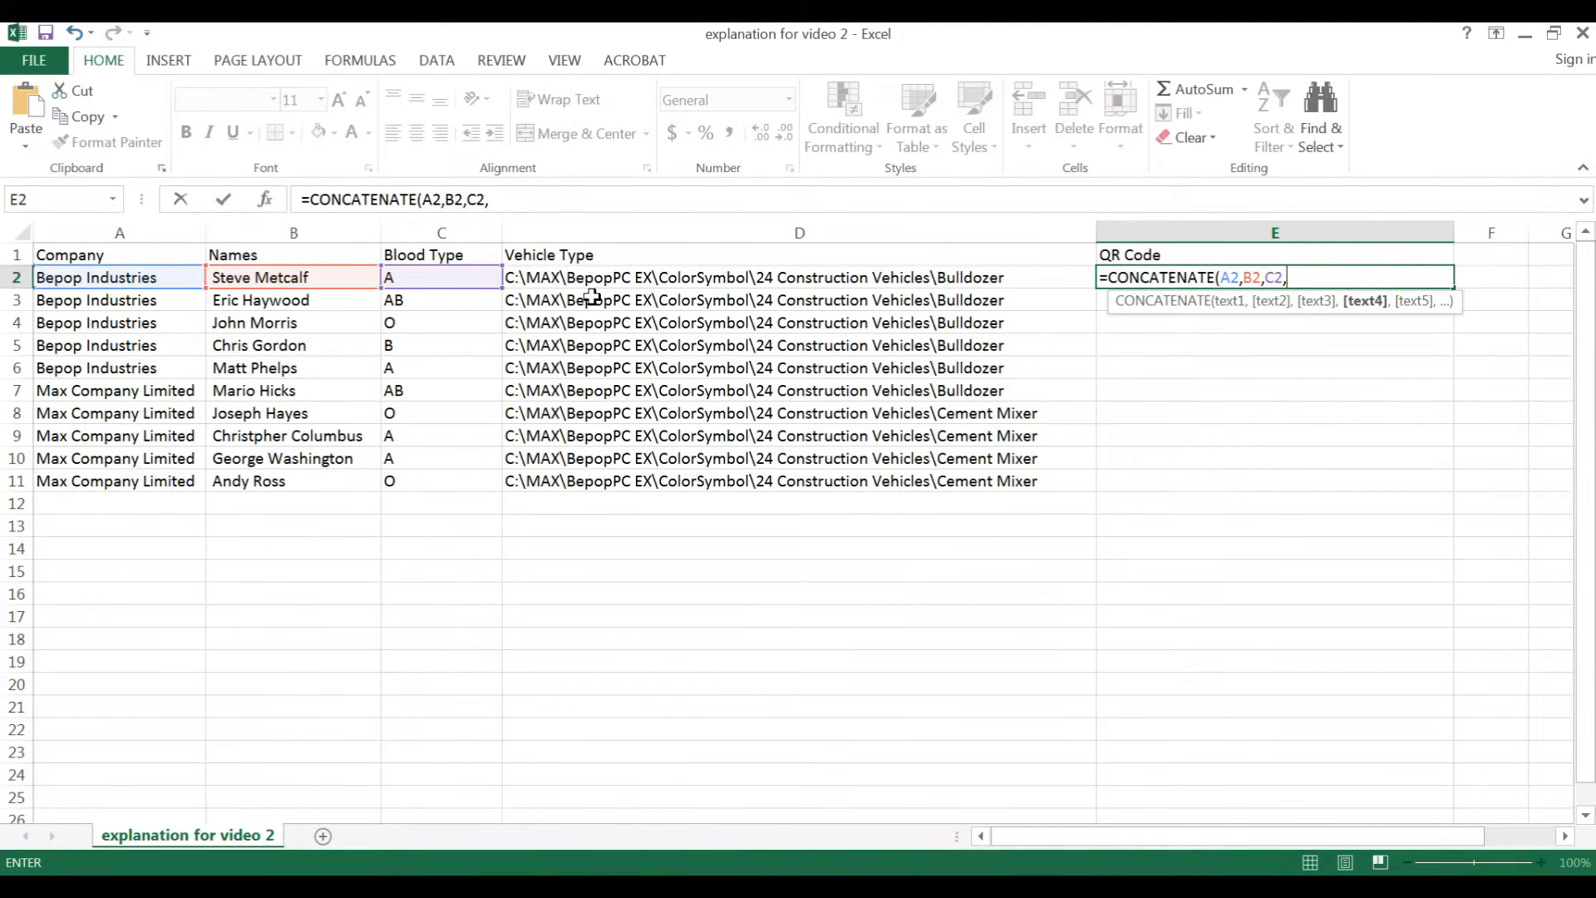
key("Return")
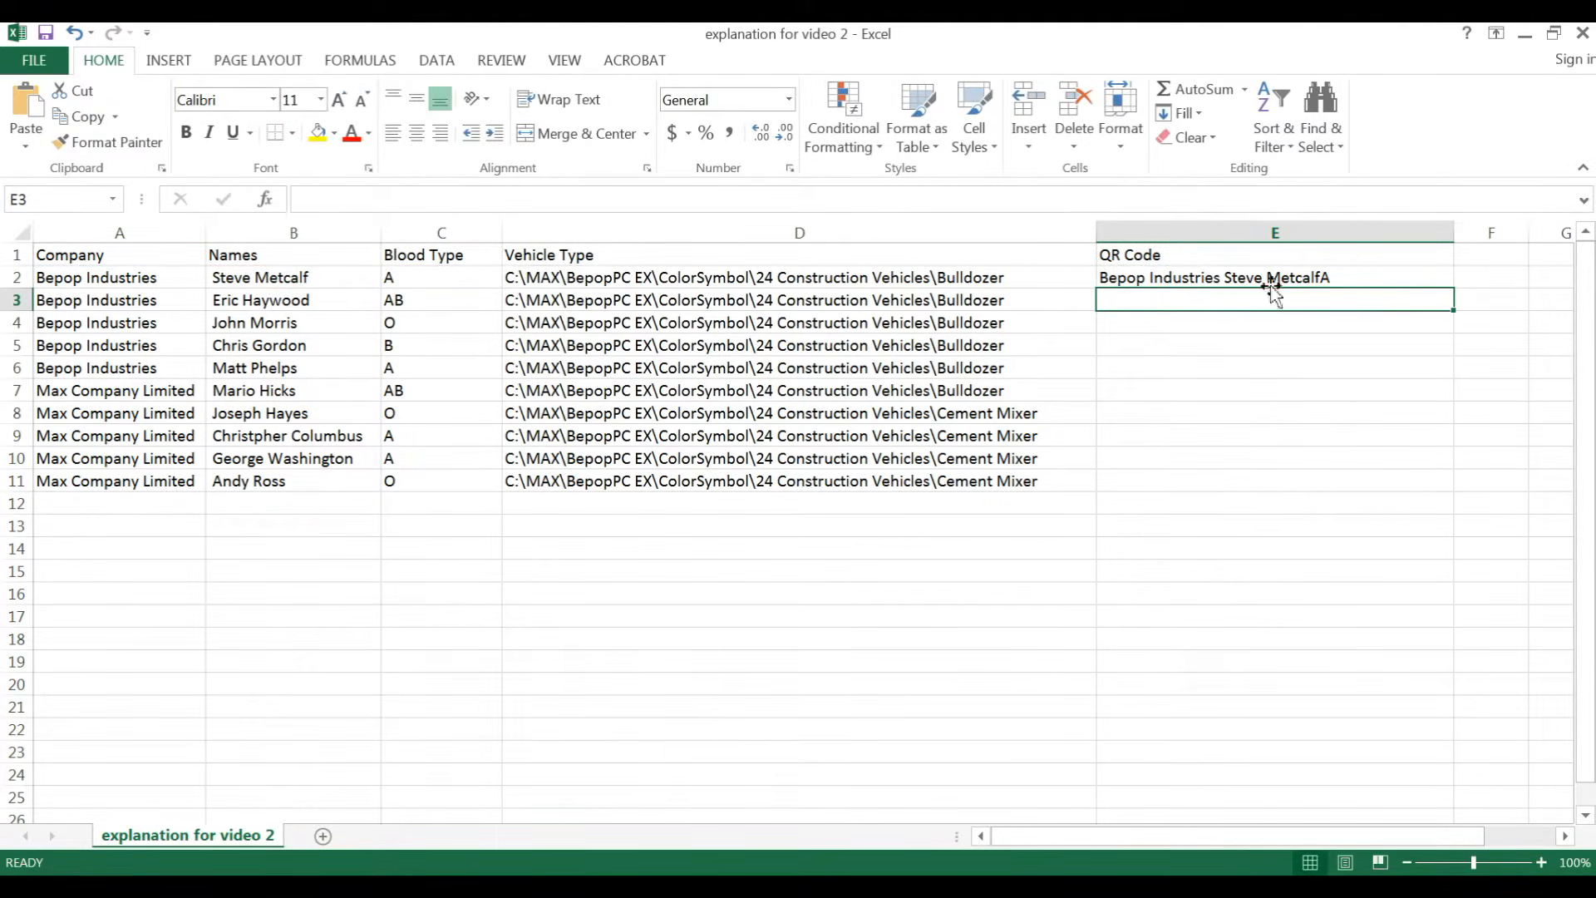
Step: Fill the QR Code formula from cell E2 down through row 11
left_click_drag(133, 299, 236, 284)
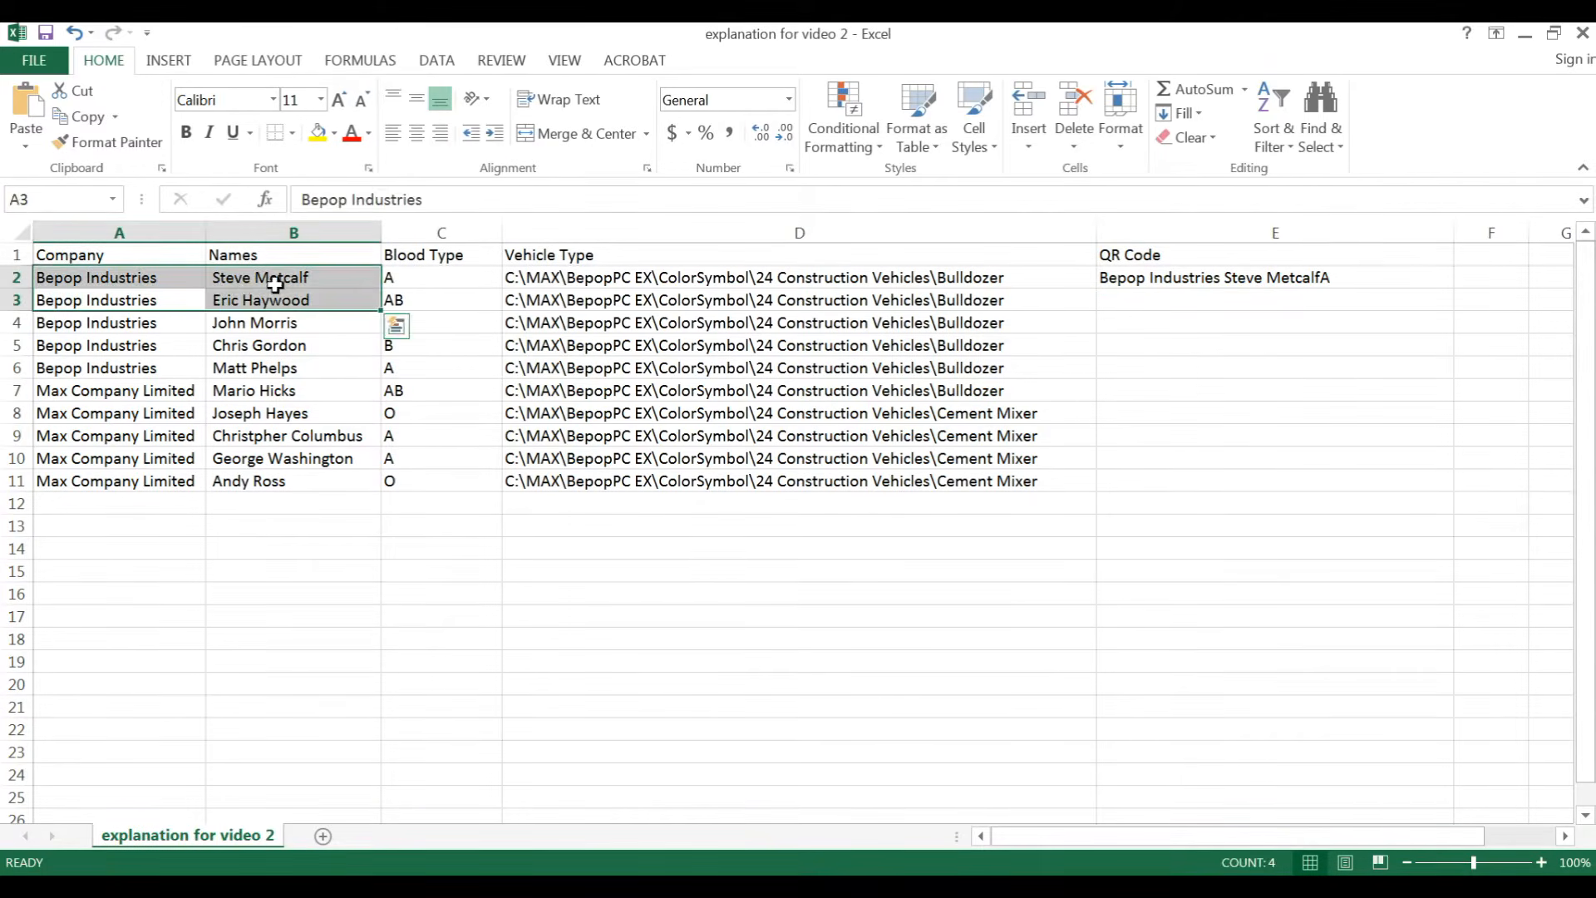
left_click(274, 282)
left_click(1330, 283)
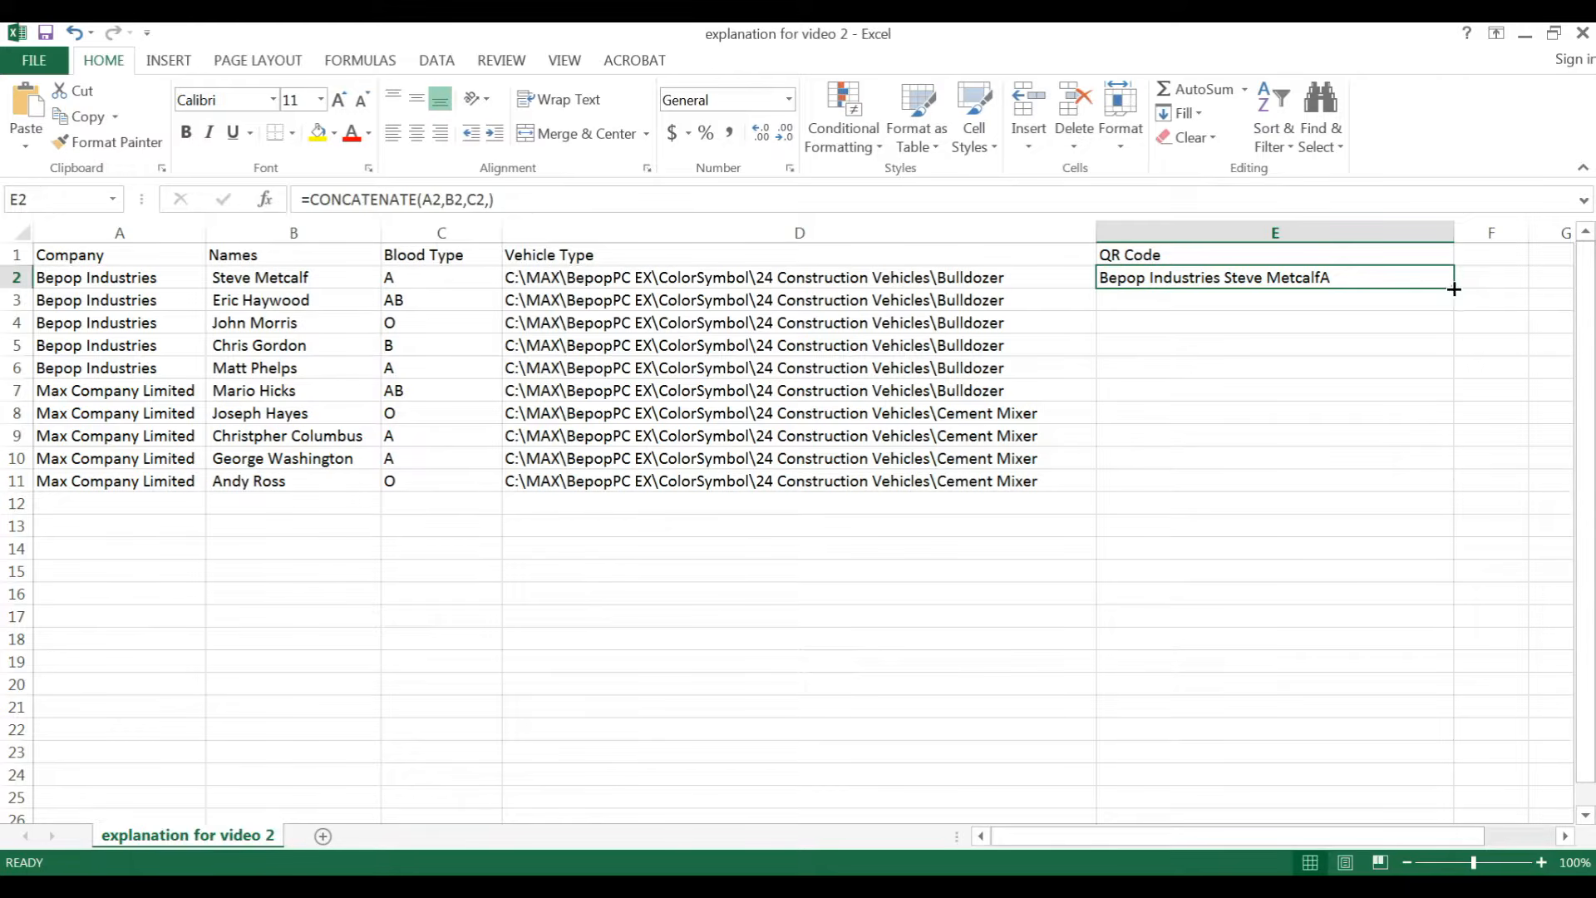
left_click_drag(1454, 288, 1450, 491)
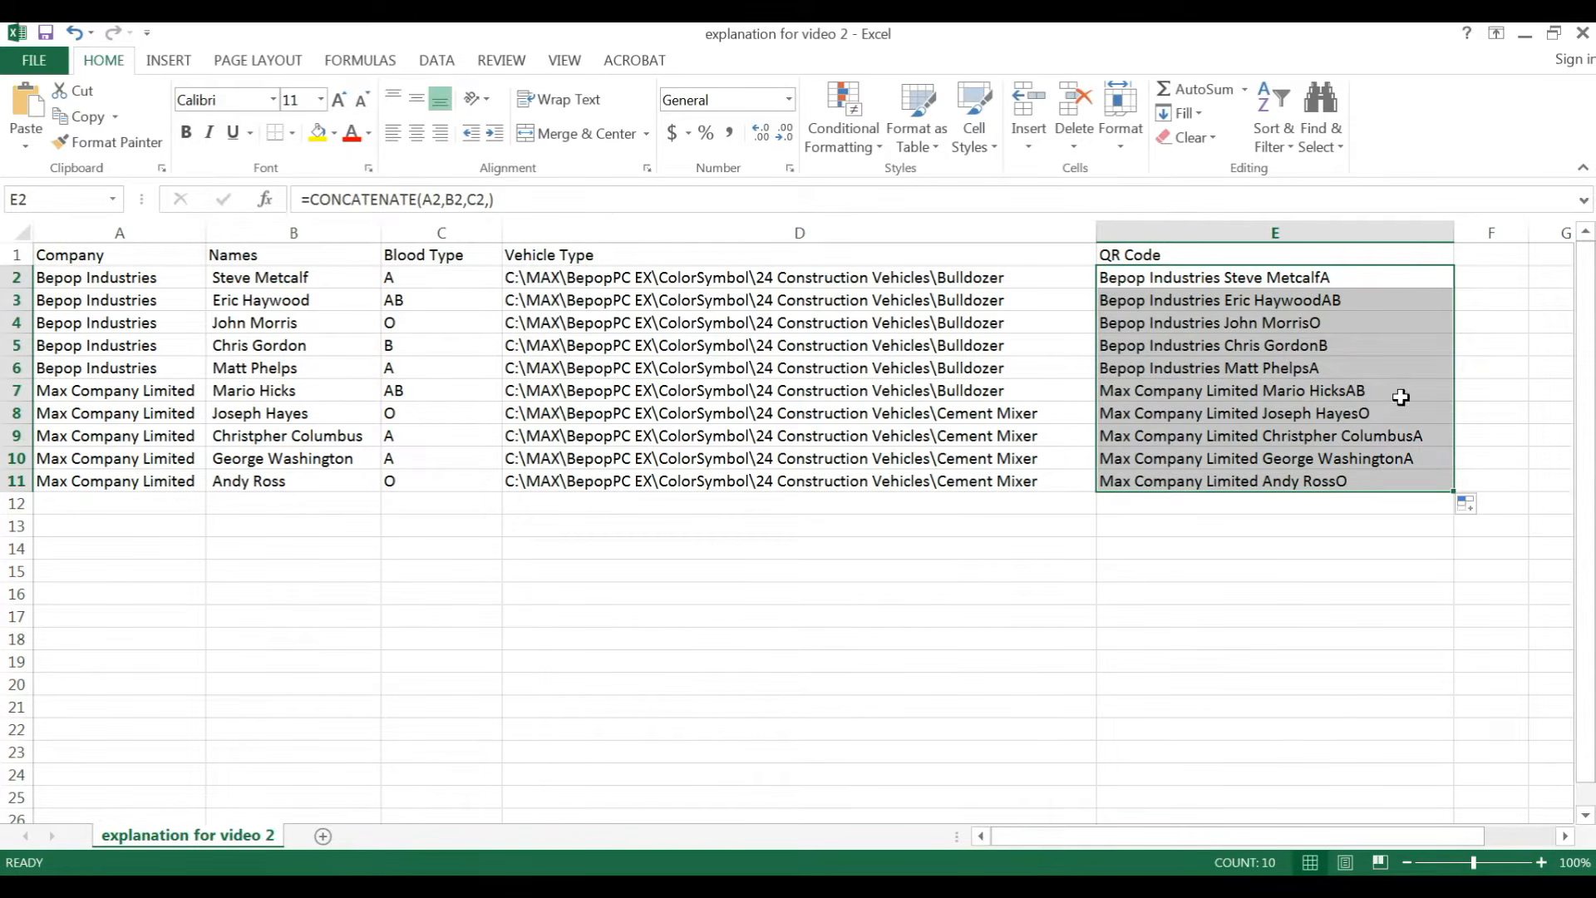
Step: Save the workbook in My Documents as explanation for video 2 in CSV (Comma delimited) format, replacing the existing file
left_click(1234, 253)
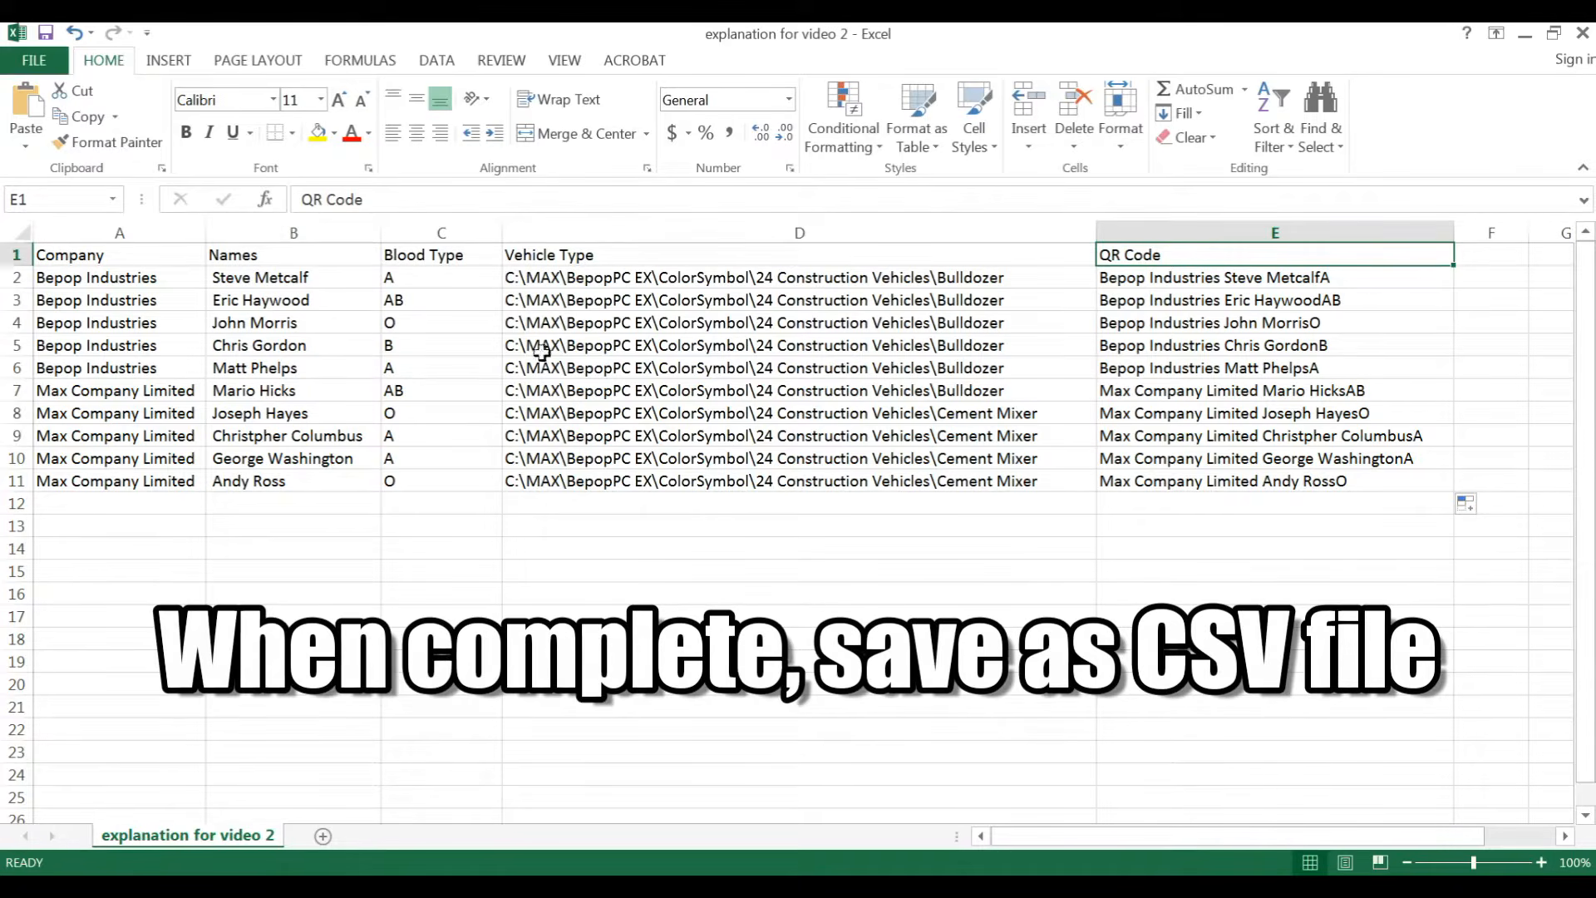
left_click(25, 61)
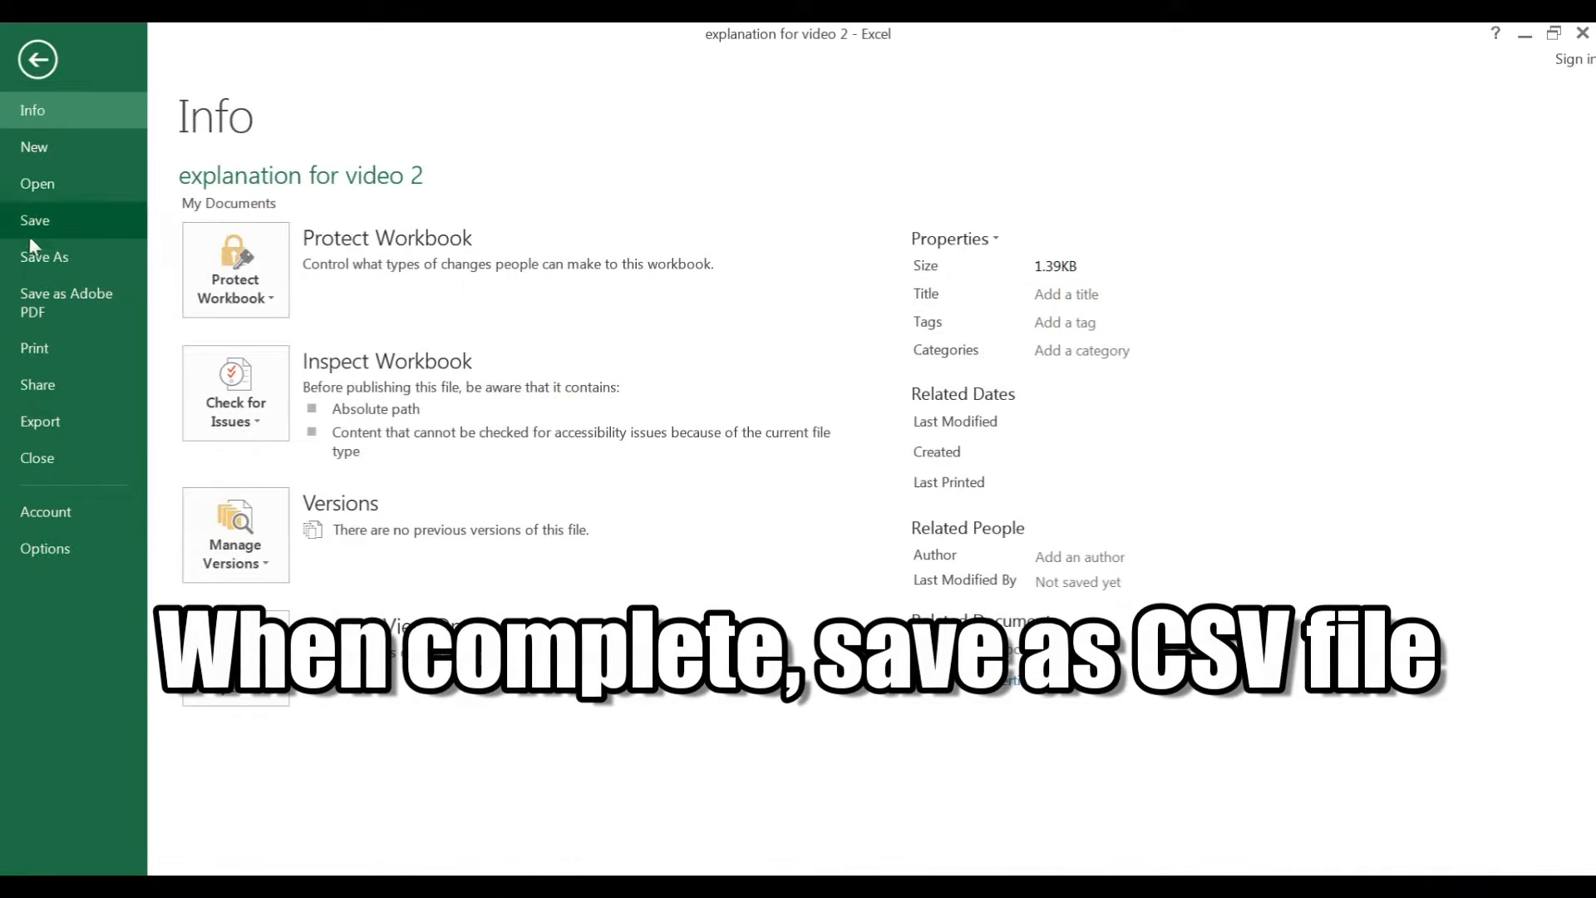
left_click(65, 259)
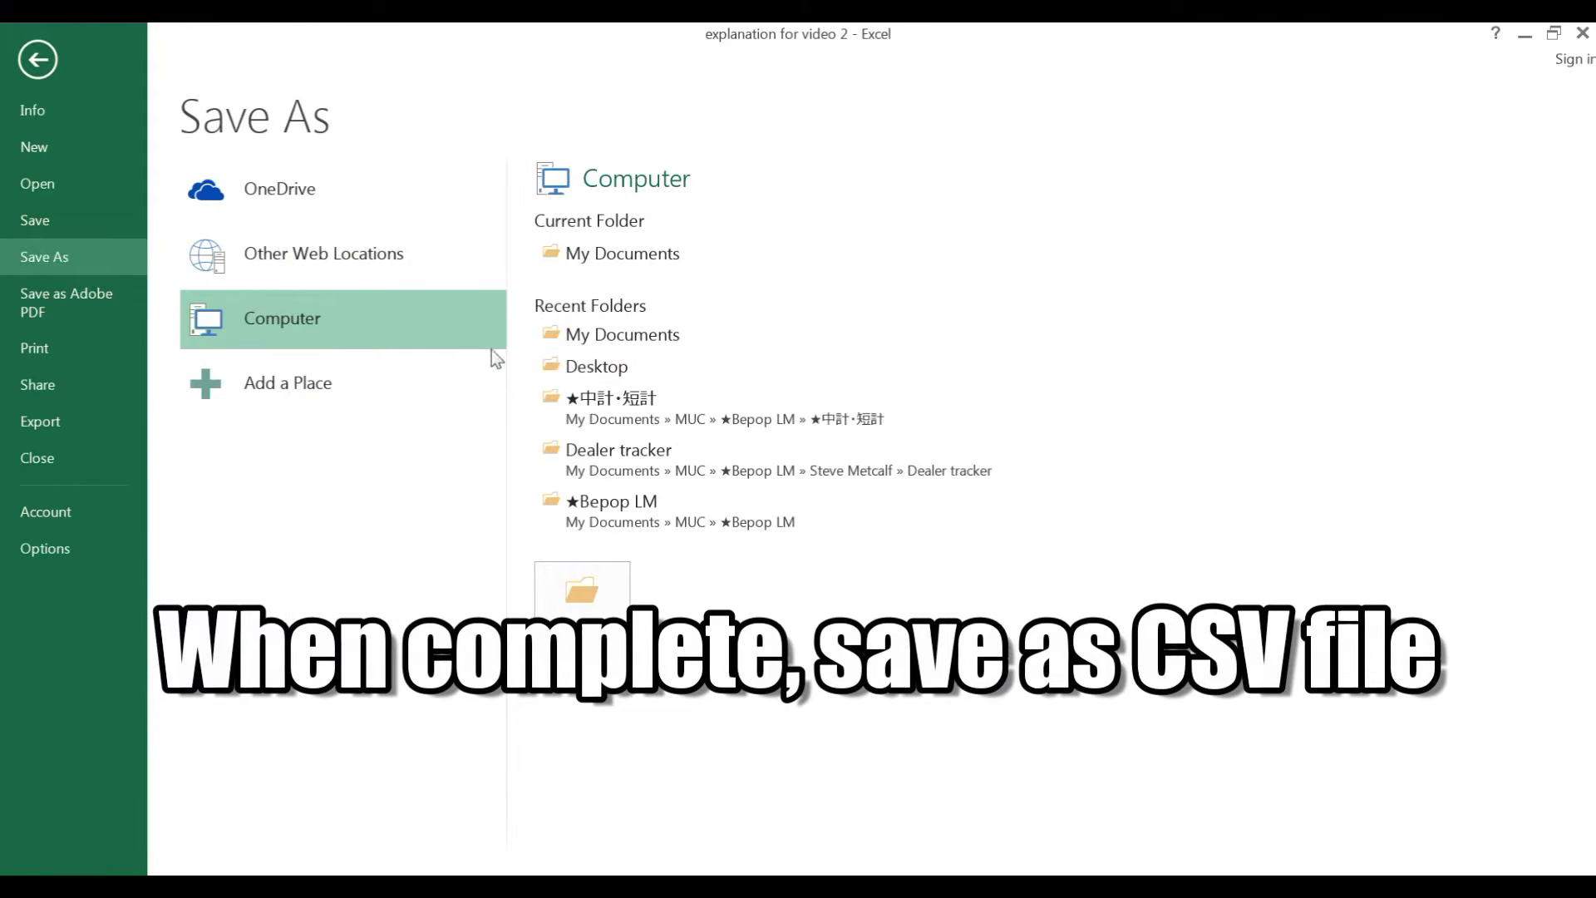
left_click(590, 256)
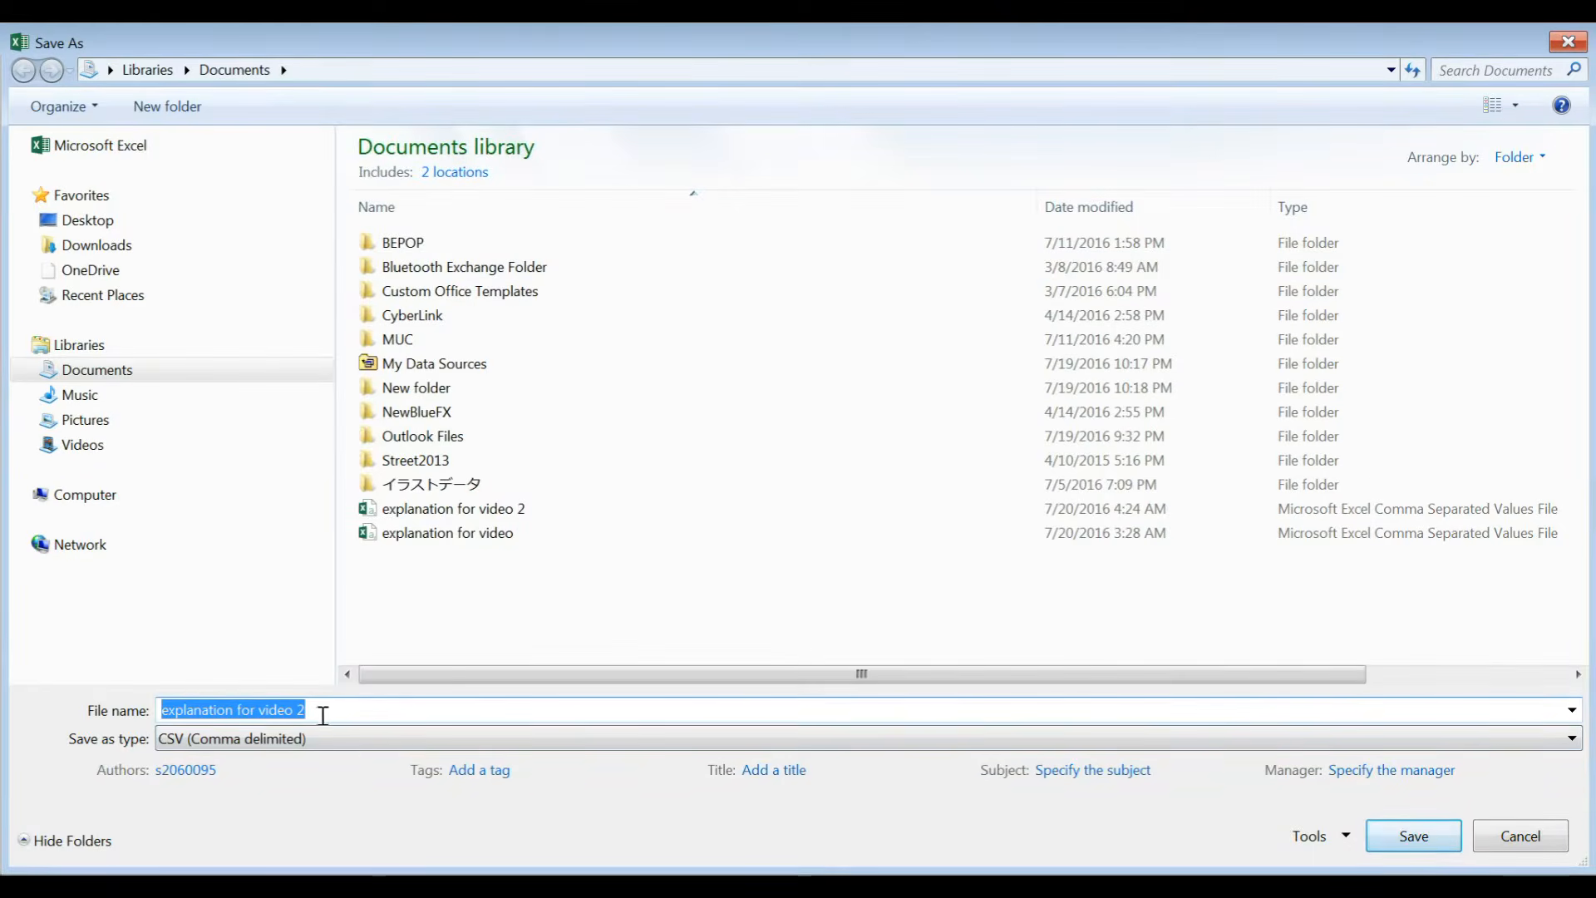
left_click(552, 510)
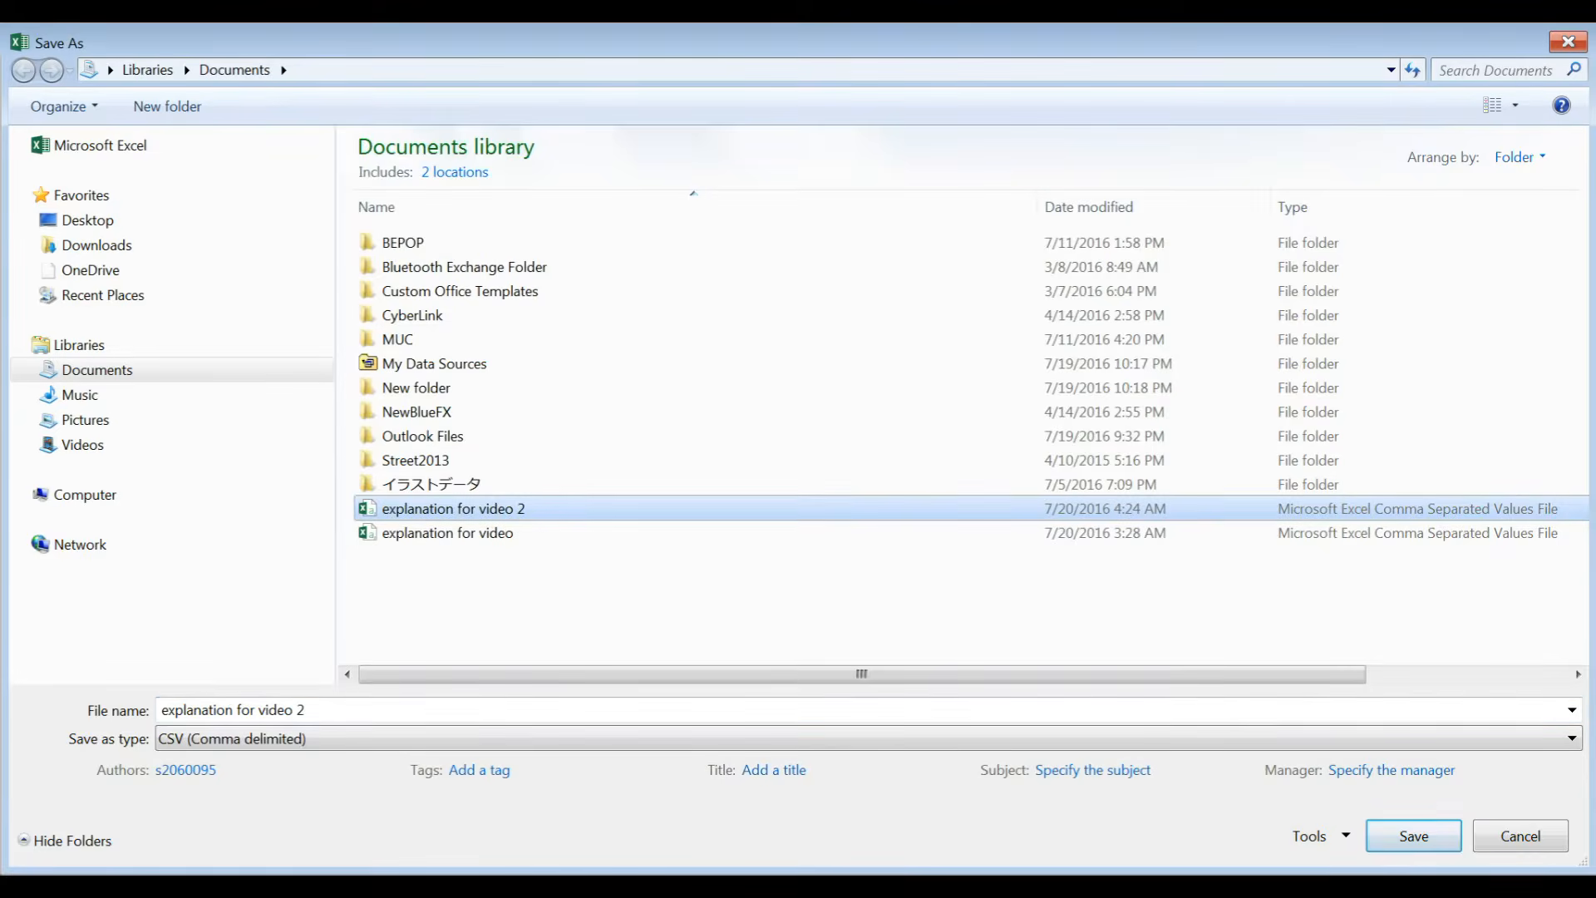
left_click(1413, 835)
left_click(929, 468)
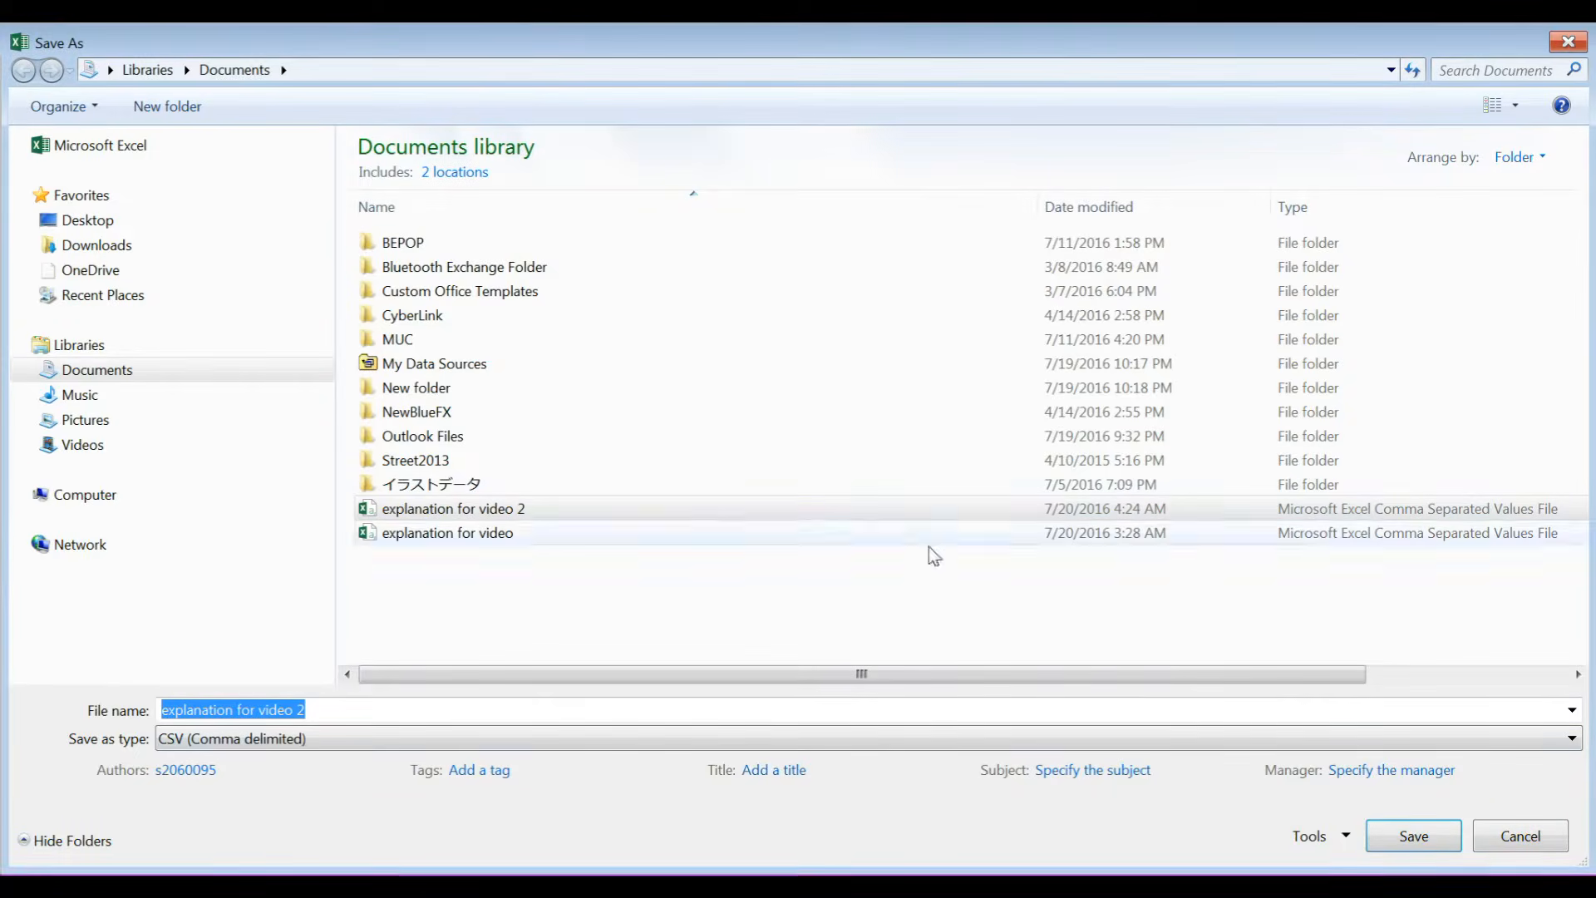
left_click(785, 739)
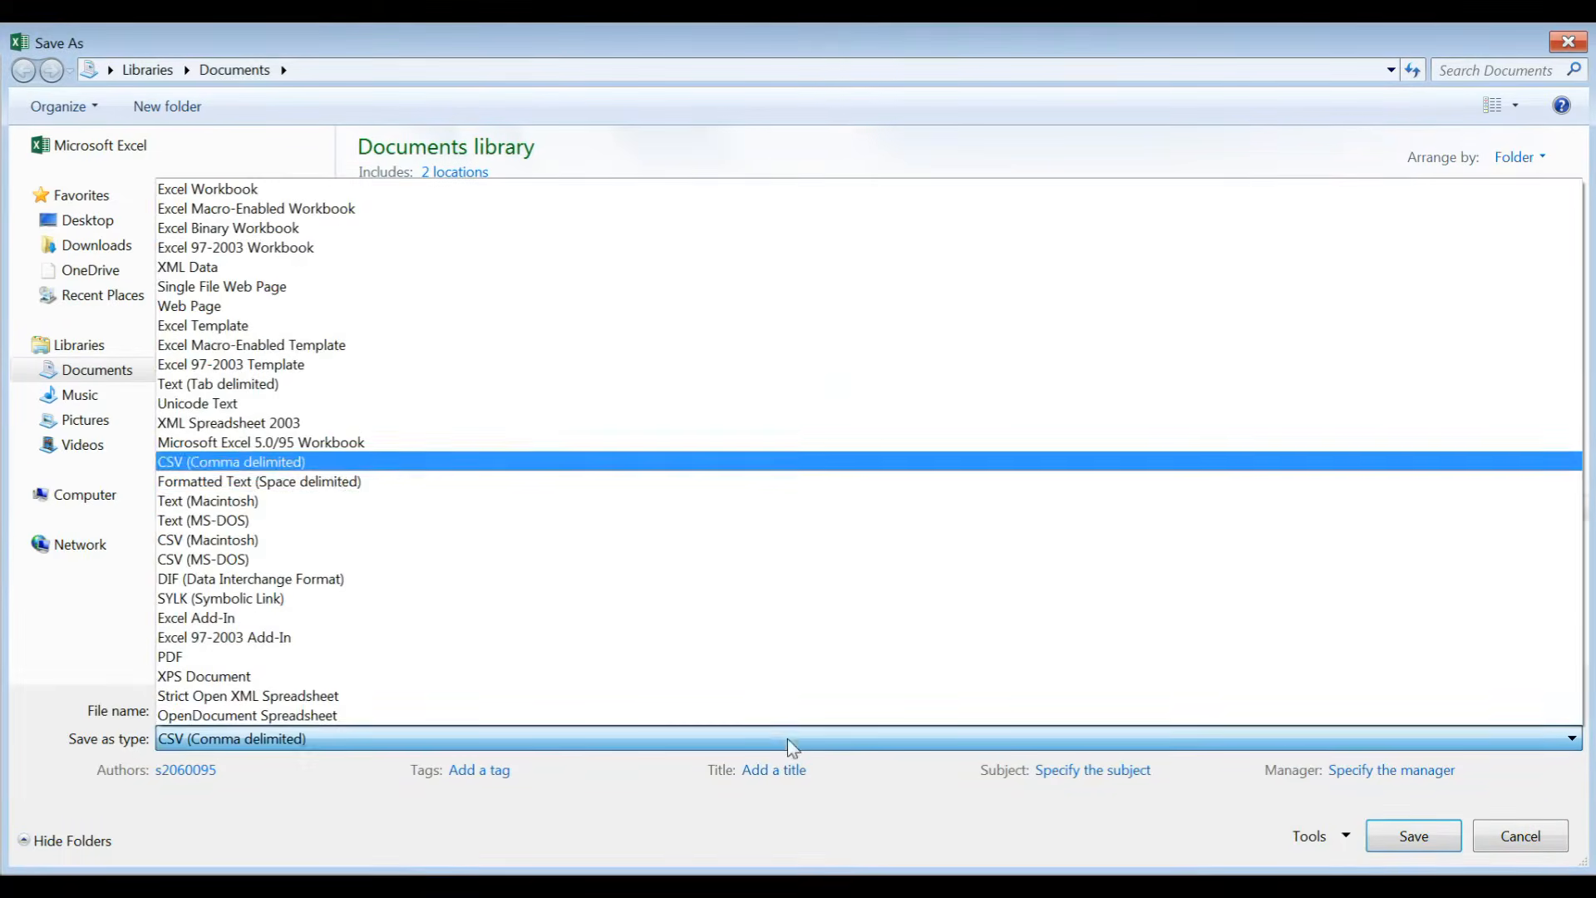
left_click(272, 460)
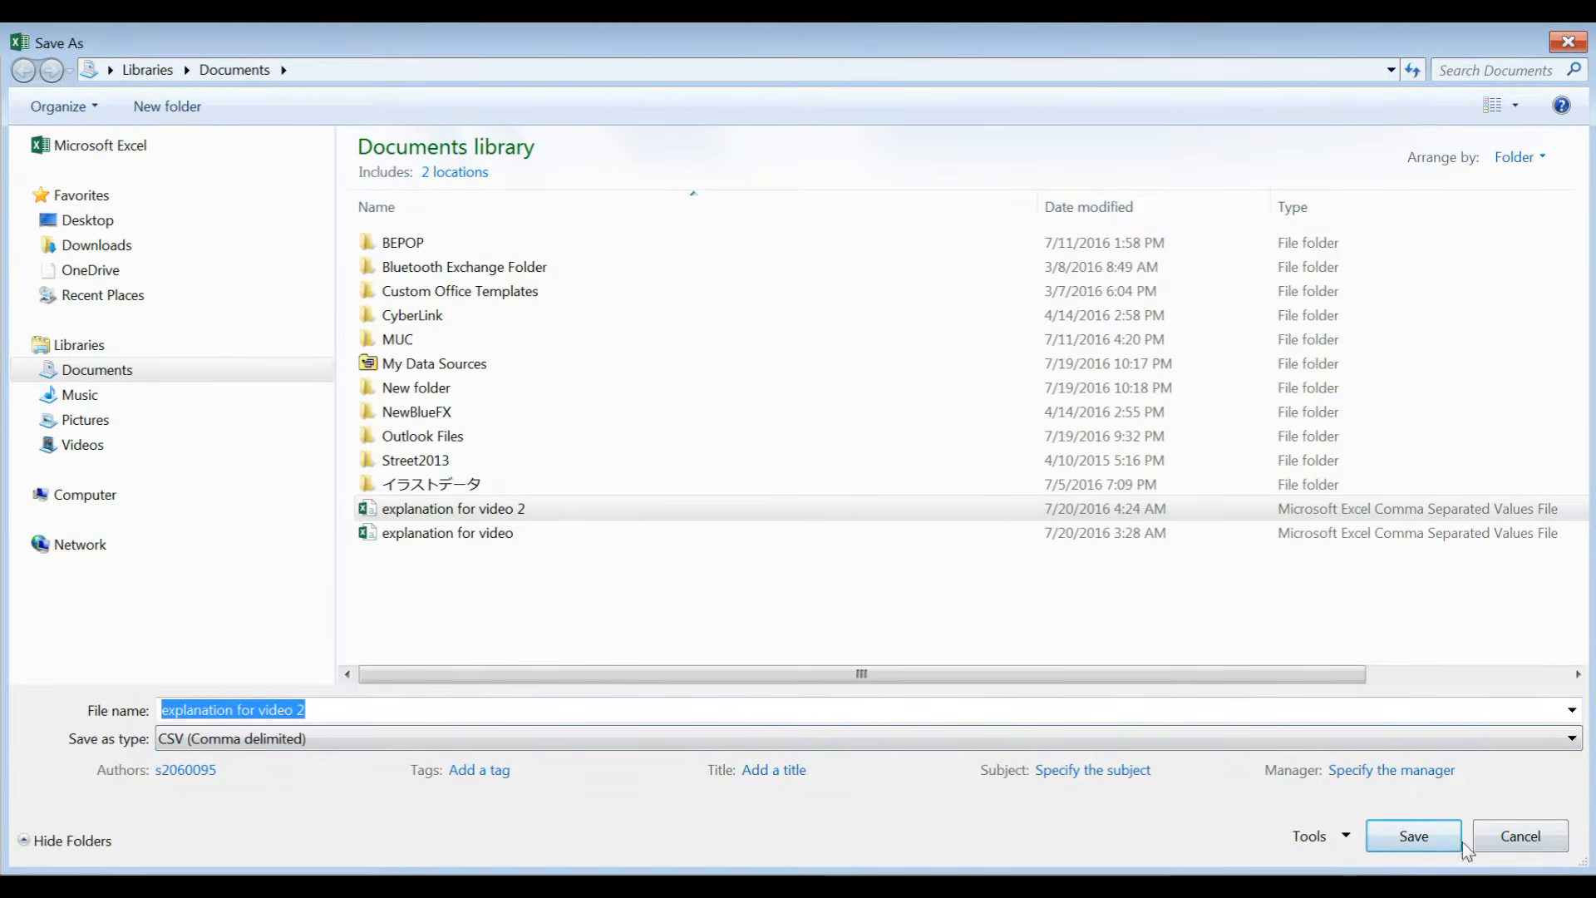
left_click(1411, 840)
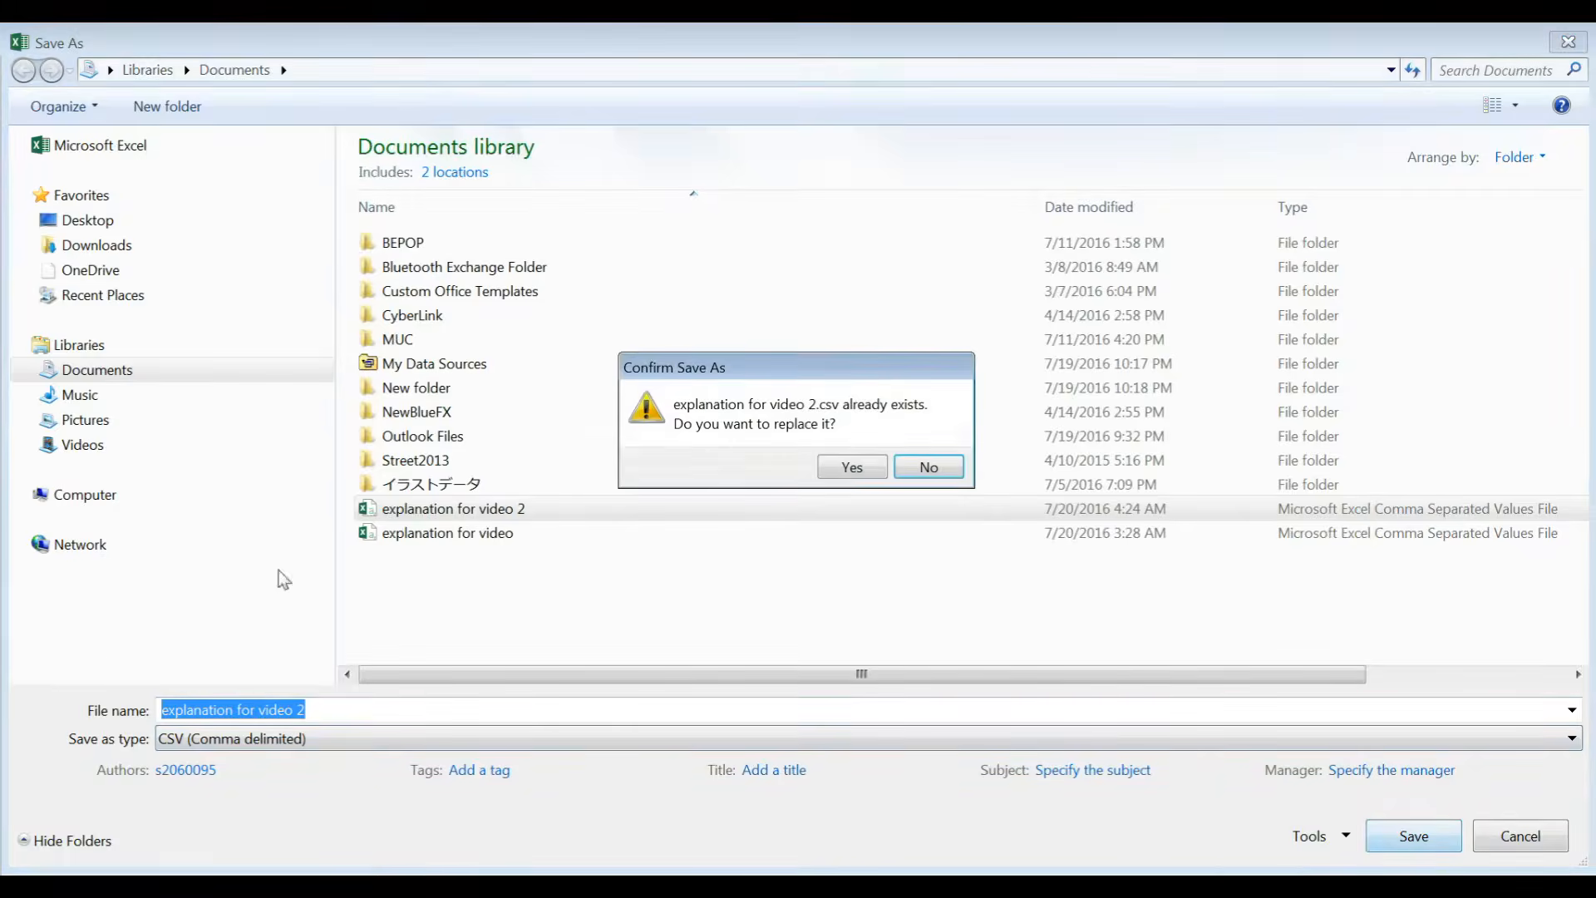
left_click(878, 466)
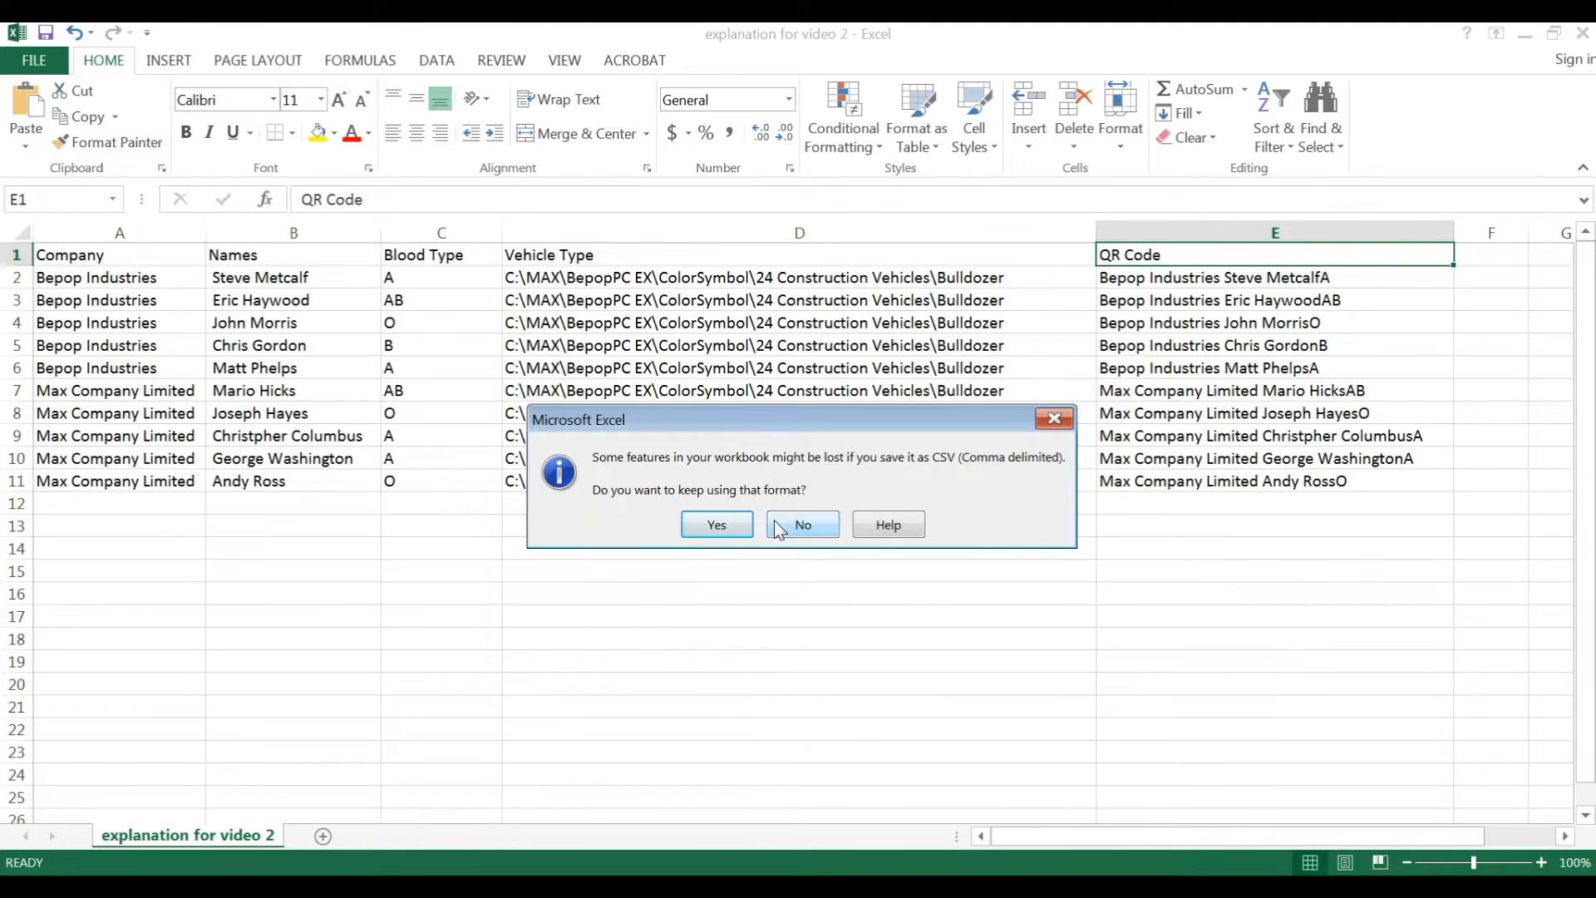
left_click(712, 530)
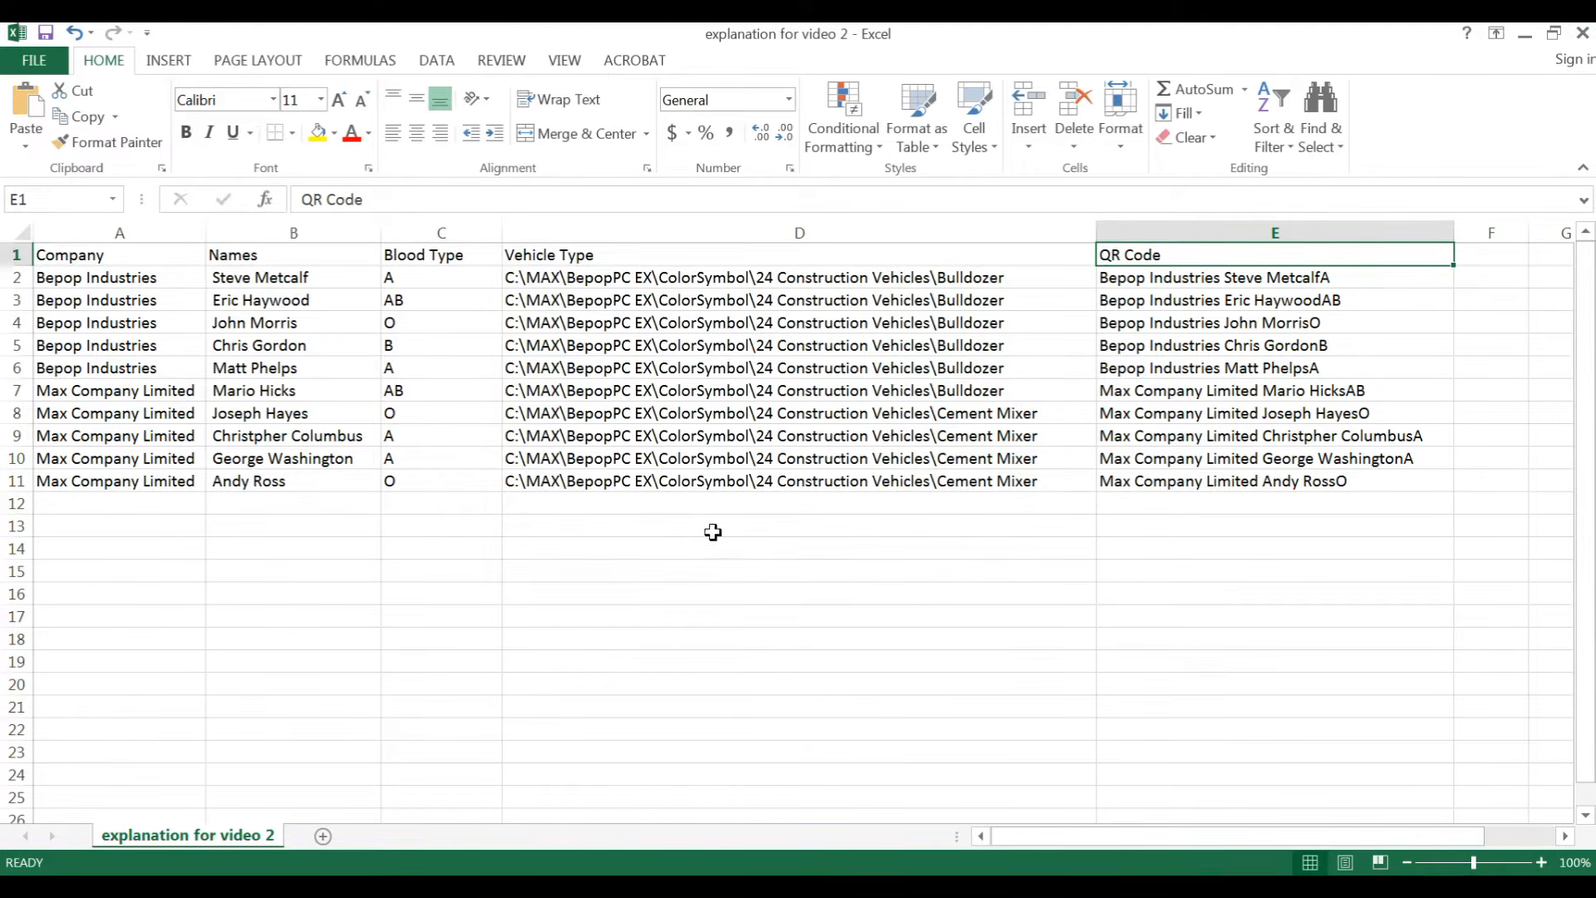
Step: Close the workbook without saving further changes
left_click(1584, 35)
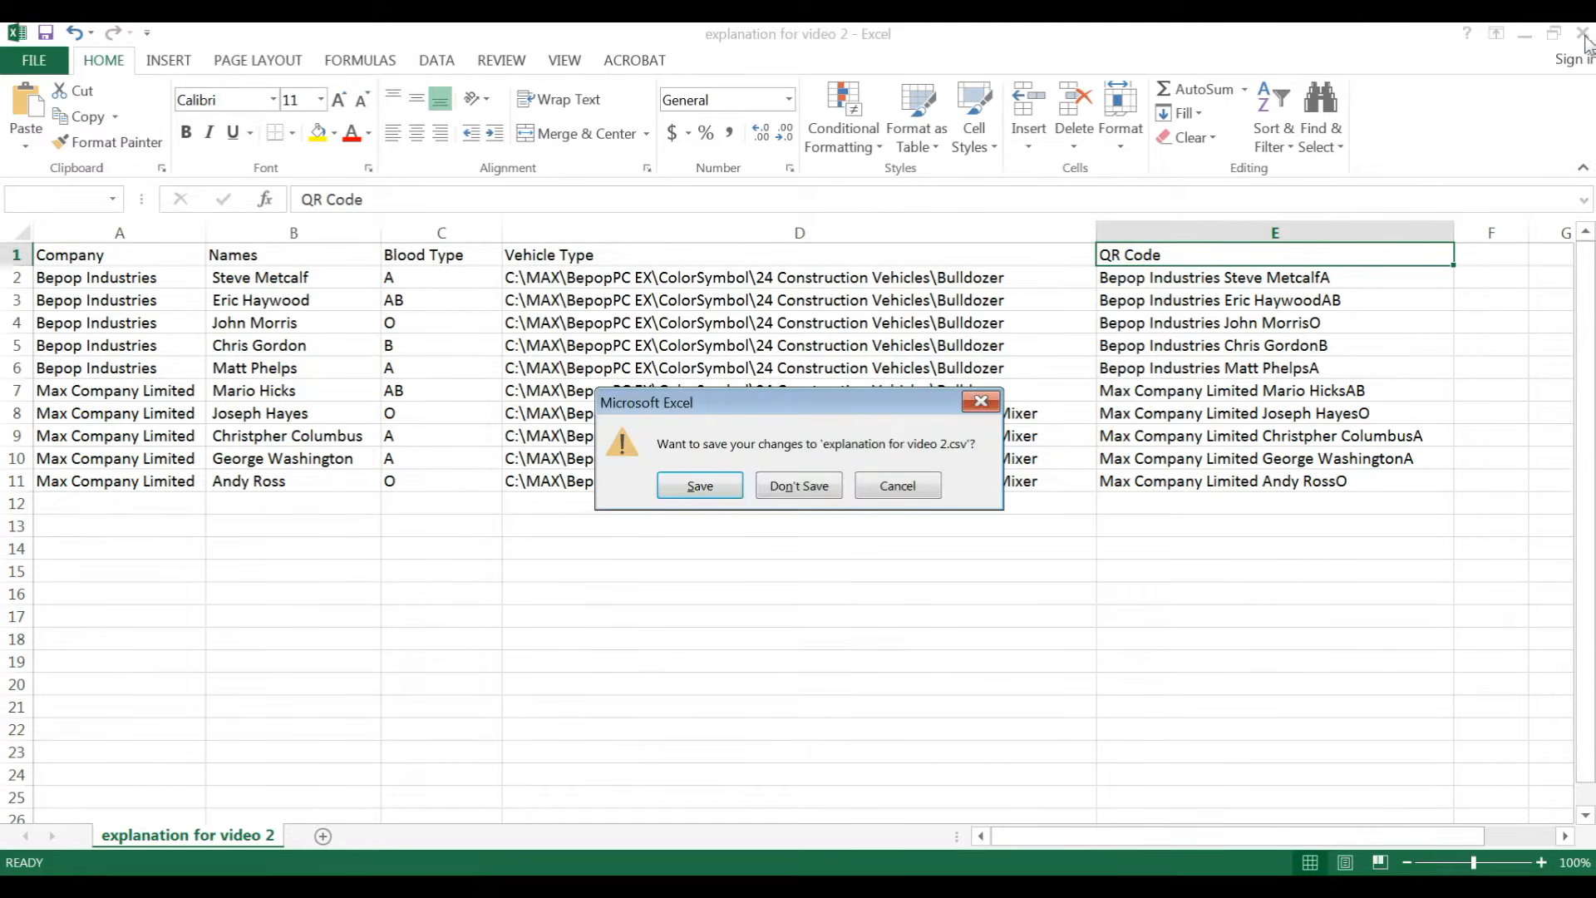
left_click(817, 487)
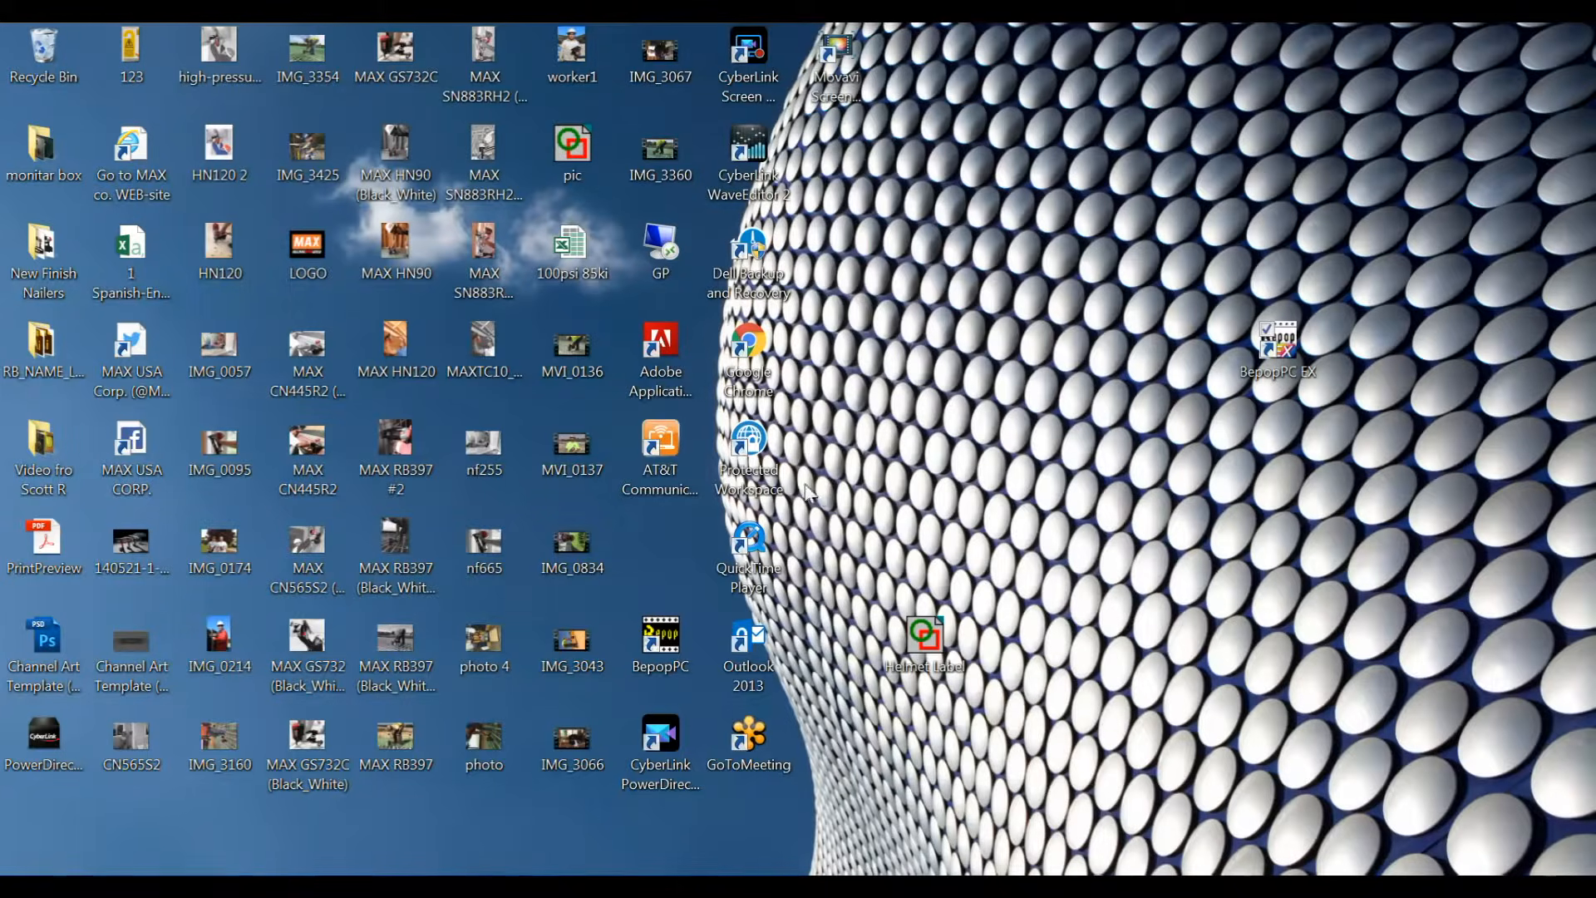
Step: Switch to the BepopPC EX helmet label and connect the saved CSV database file through the CSV Database Menu
left_click(432, 886)
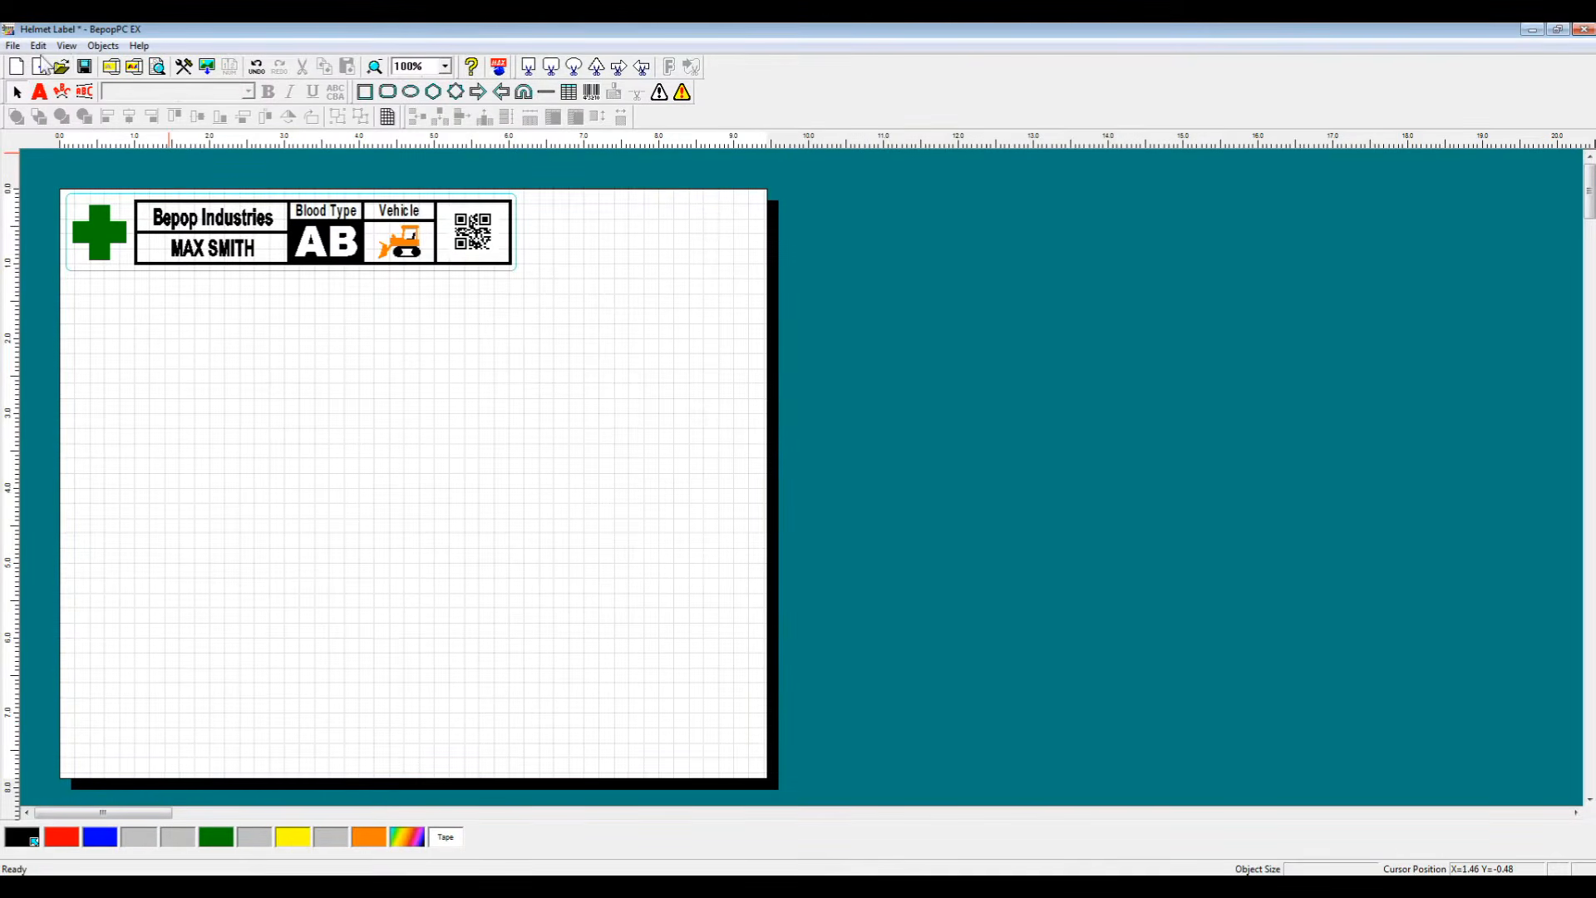
left_click(13, 46)
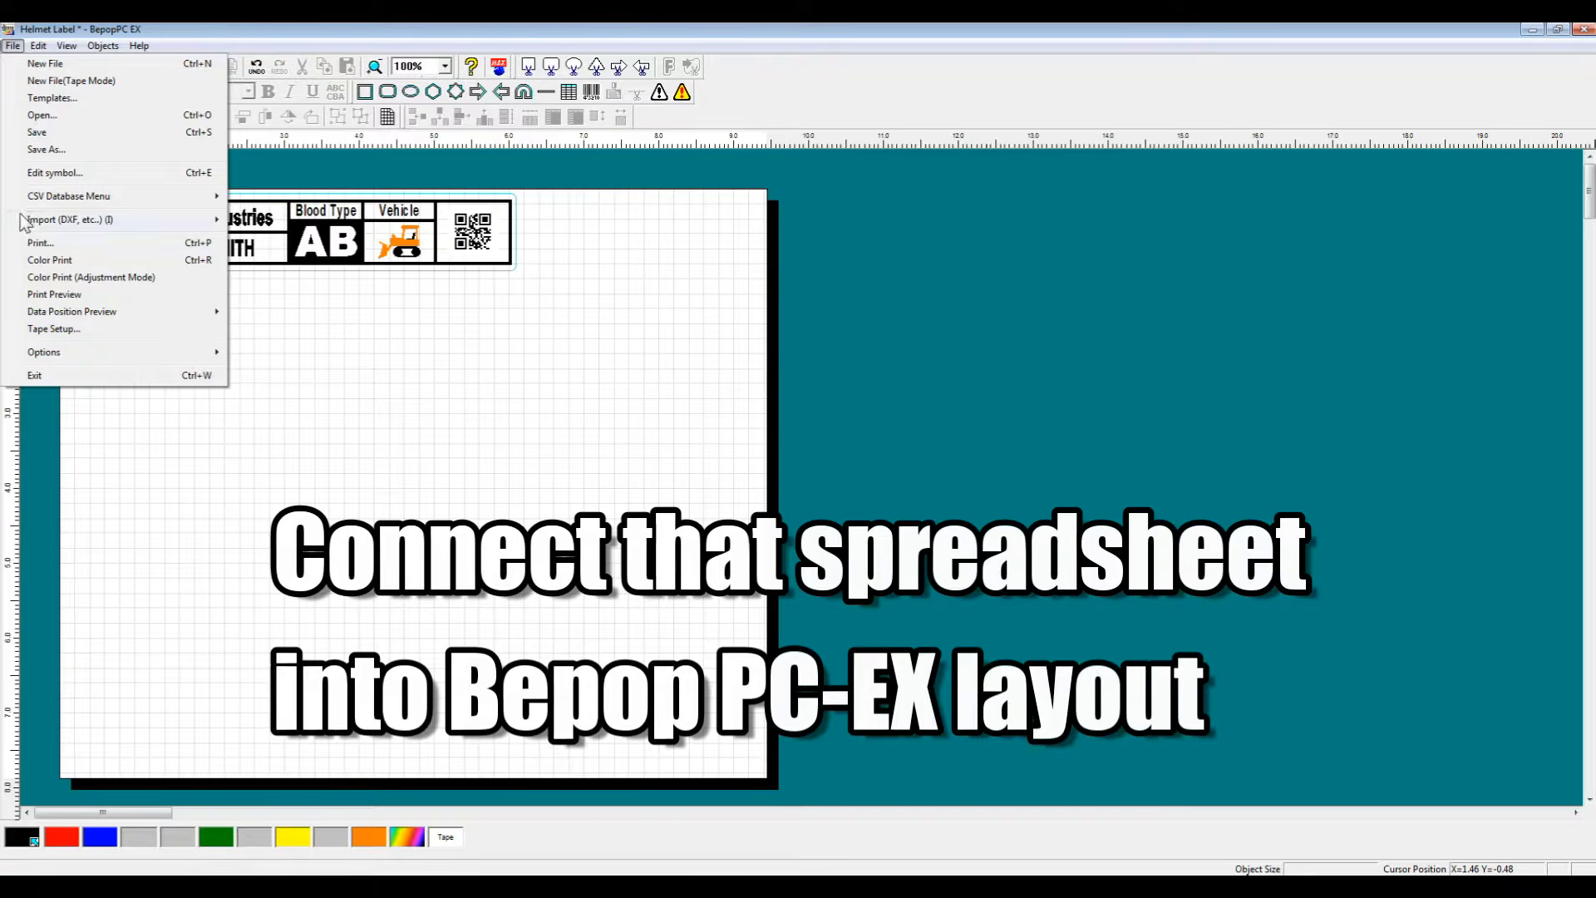
mouse_move(93, 199)
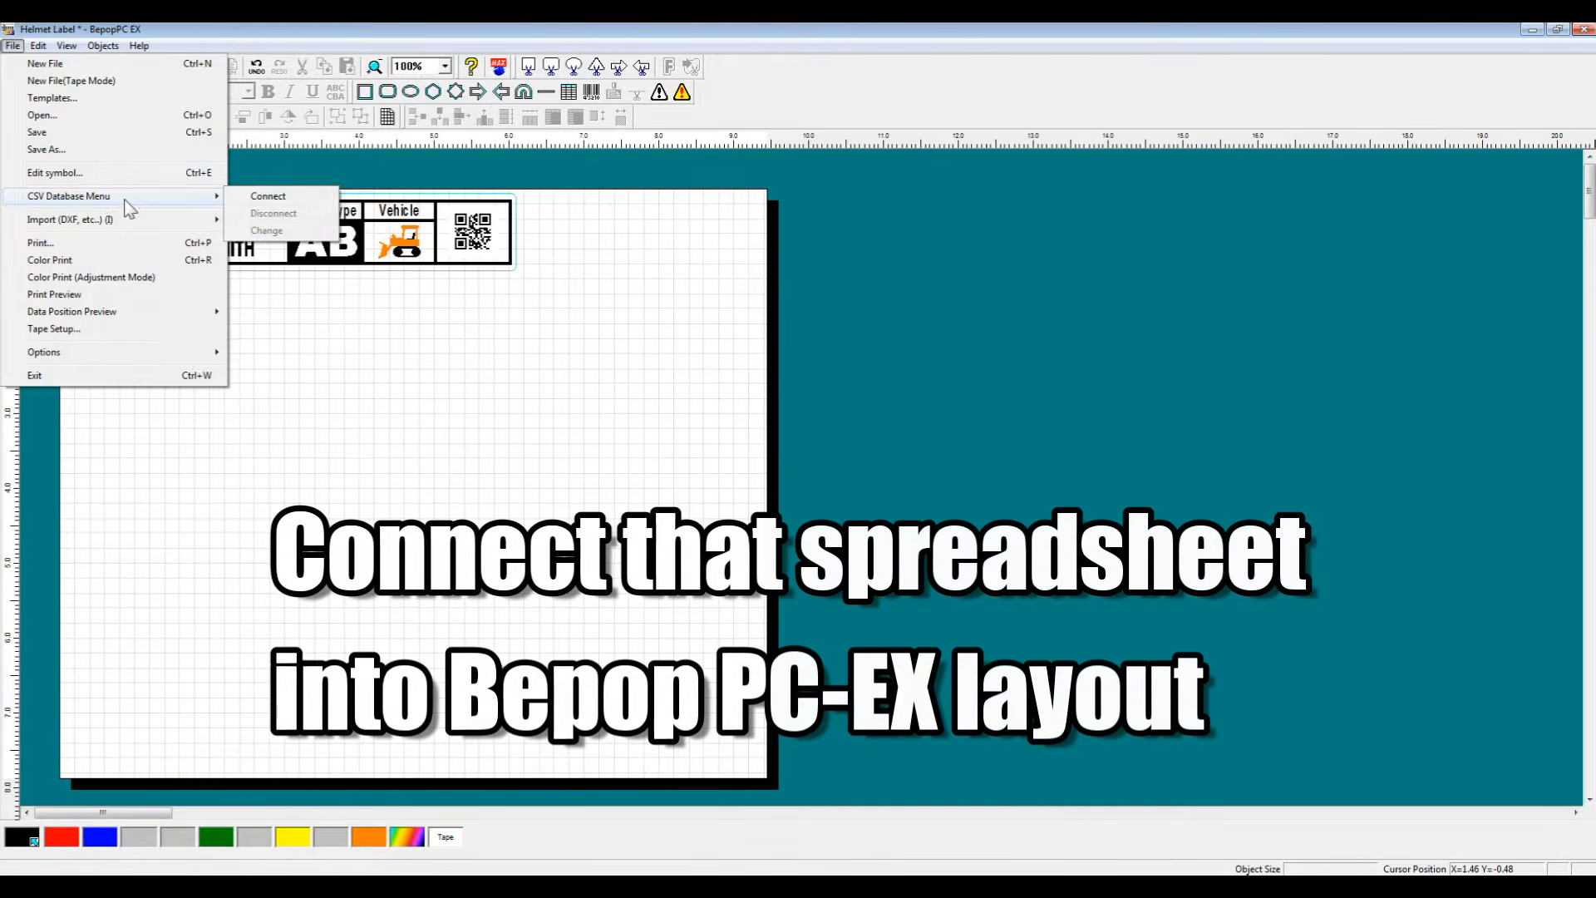
left_click(314, 199)
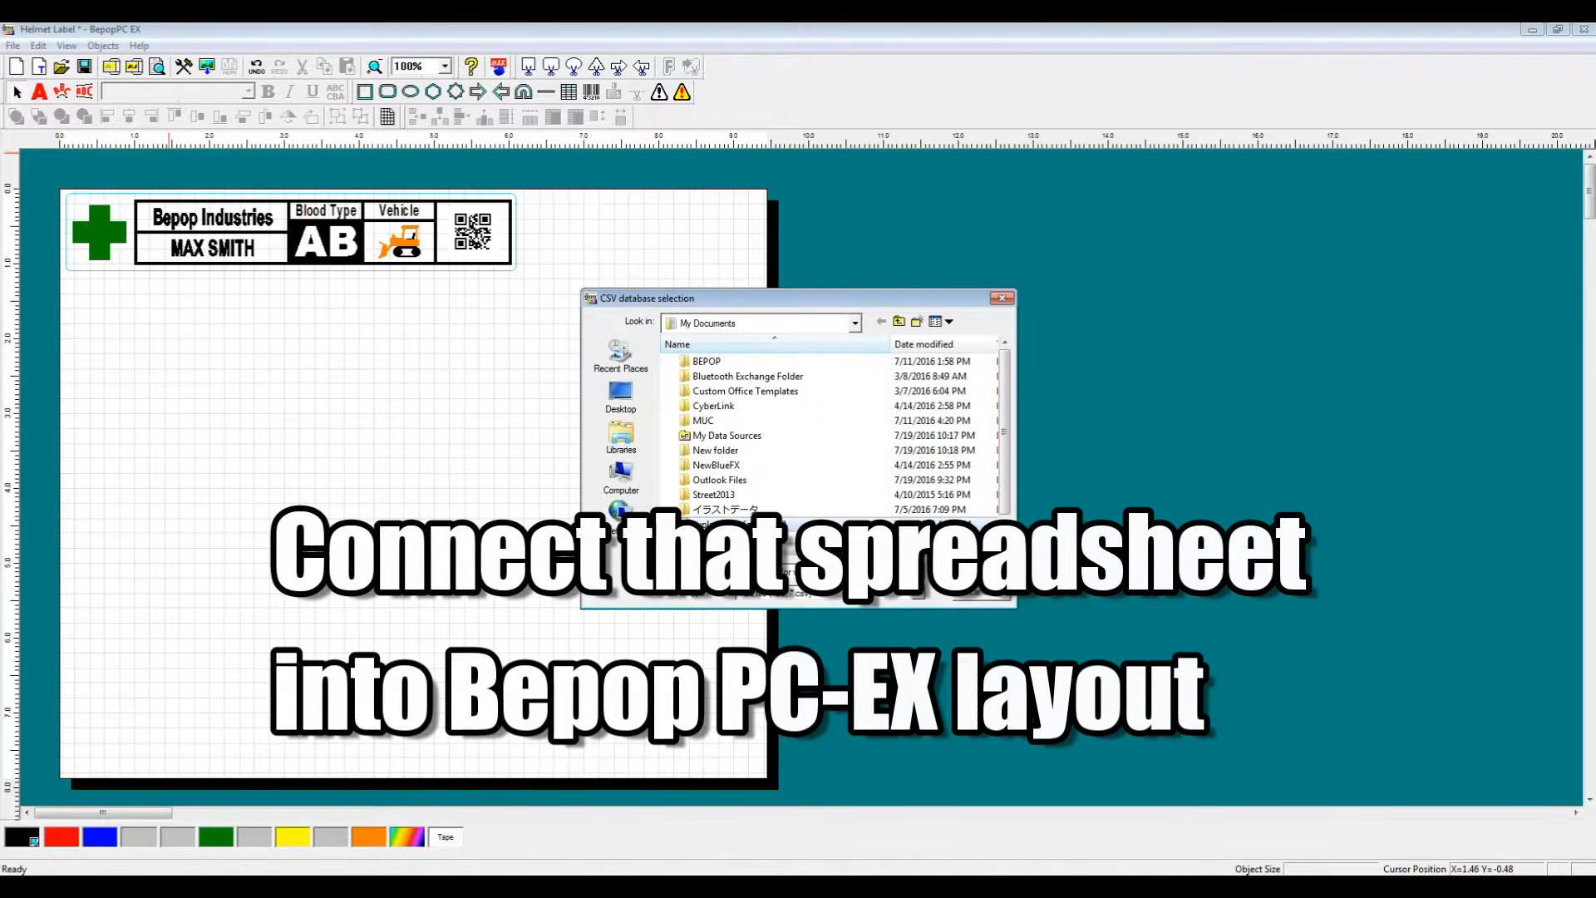
left_click(994, 570)
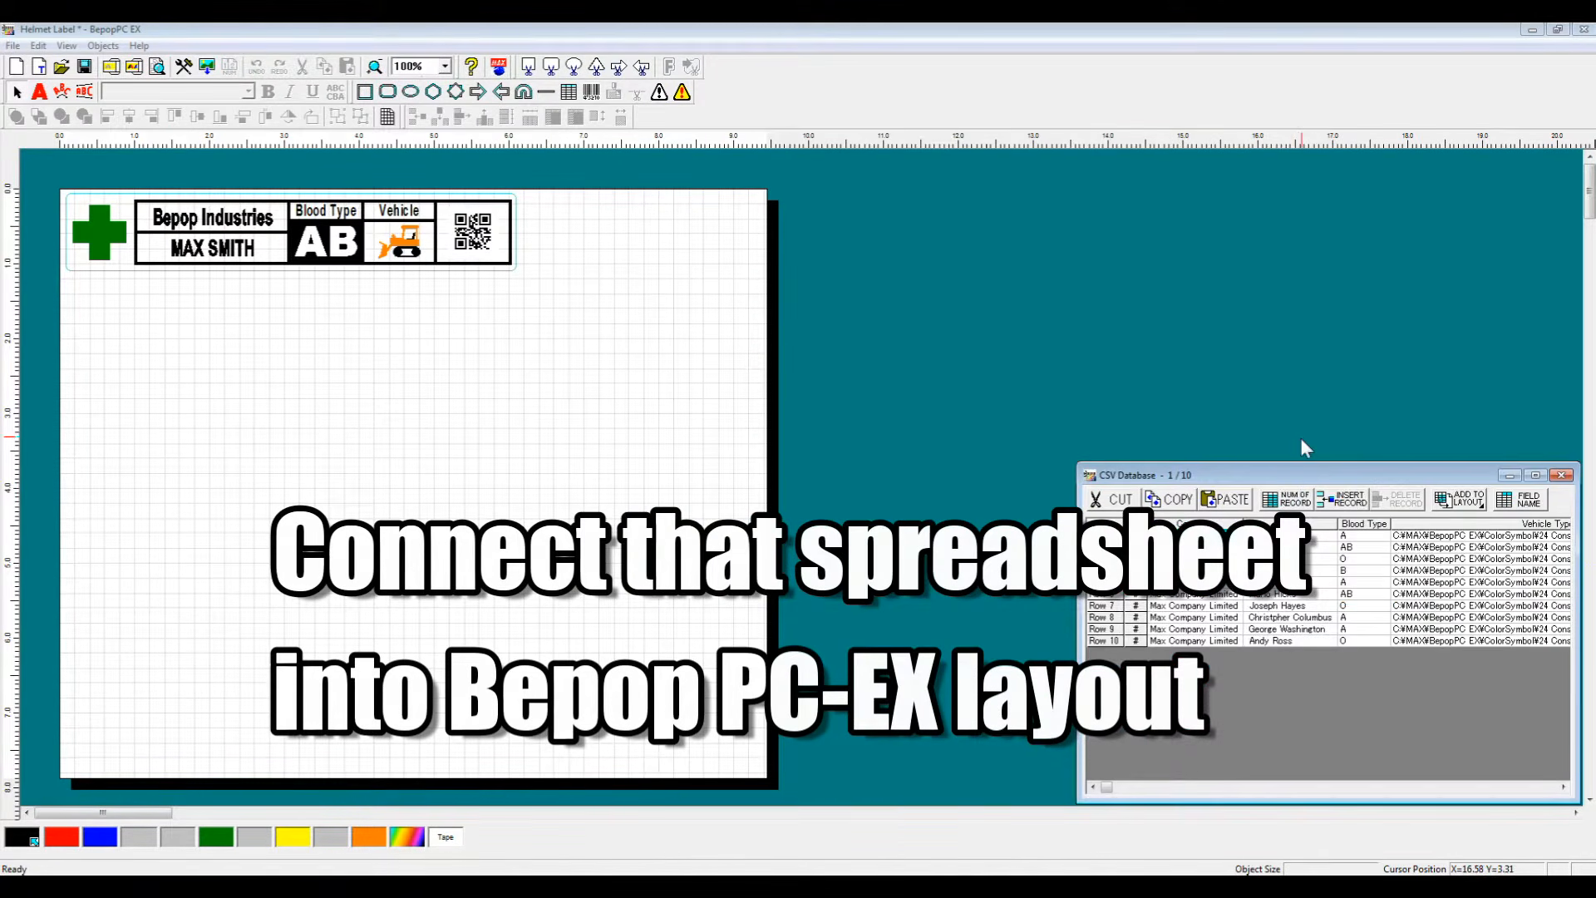
Step: Delete the sample company, name, blood type, vehicle symbol and QR code objects from the label
left_click_drag(1277, 476, 813, 342)
left_click_drag(1116, 405, 1455, 424)
left_click_drag(1272, 343, 1267, 274)
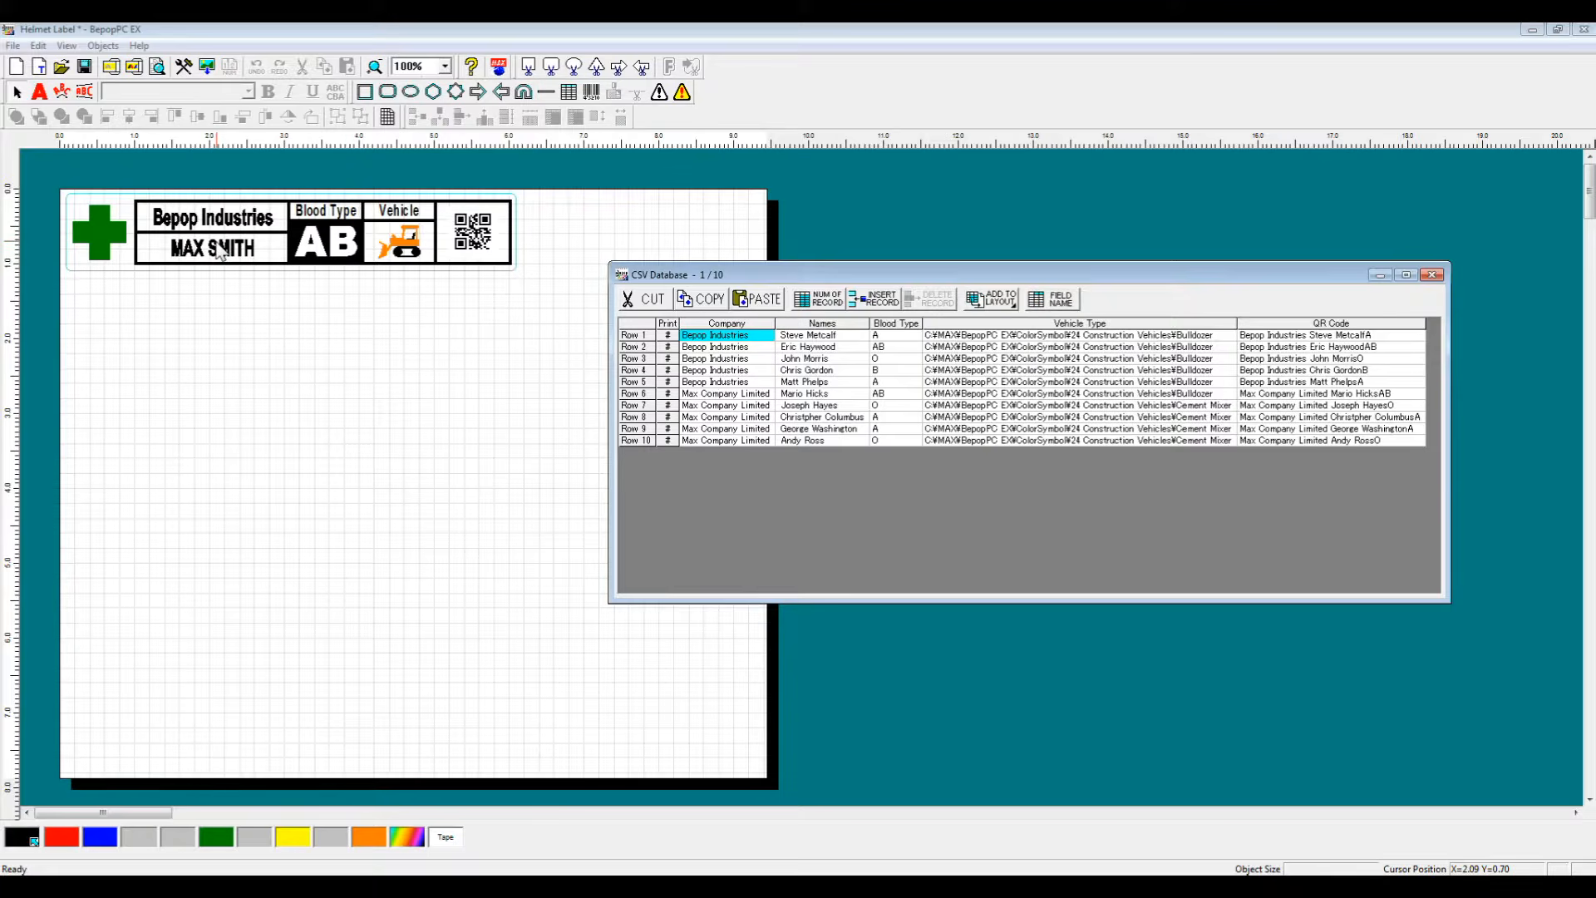
left_click(216, 242)
key("Delete")
left_click(240, 211)
key("Delete")
left_click(347, 232)
key("Delete")
left_click(399, 241)
key("Delete")
left_click(472, 232)
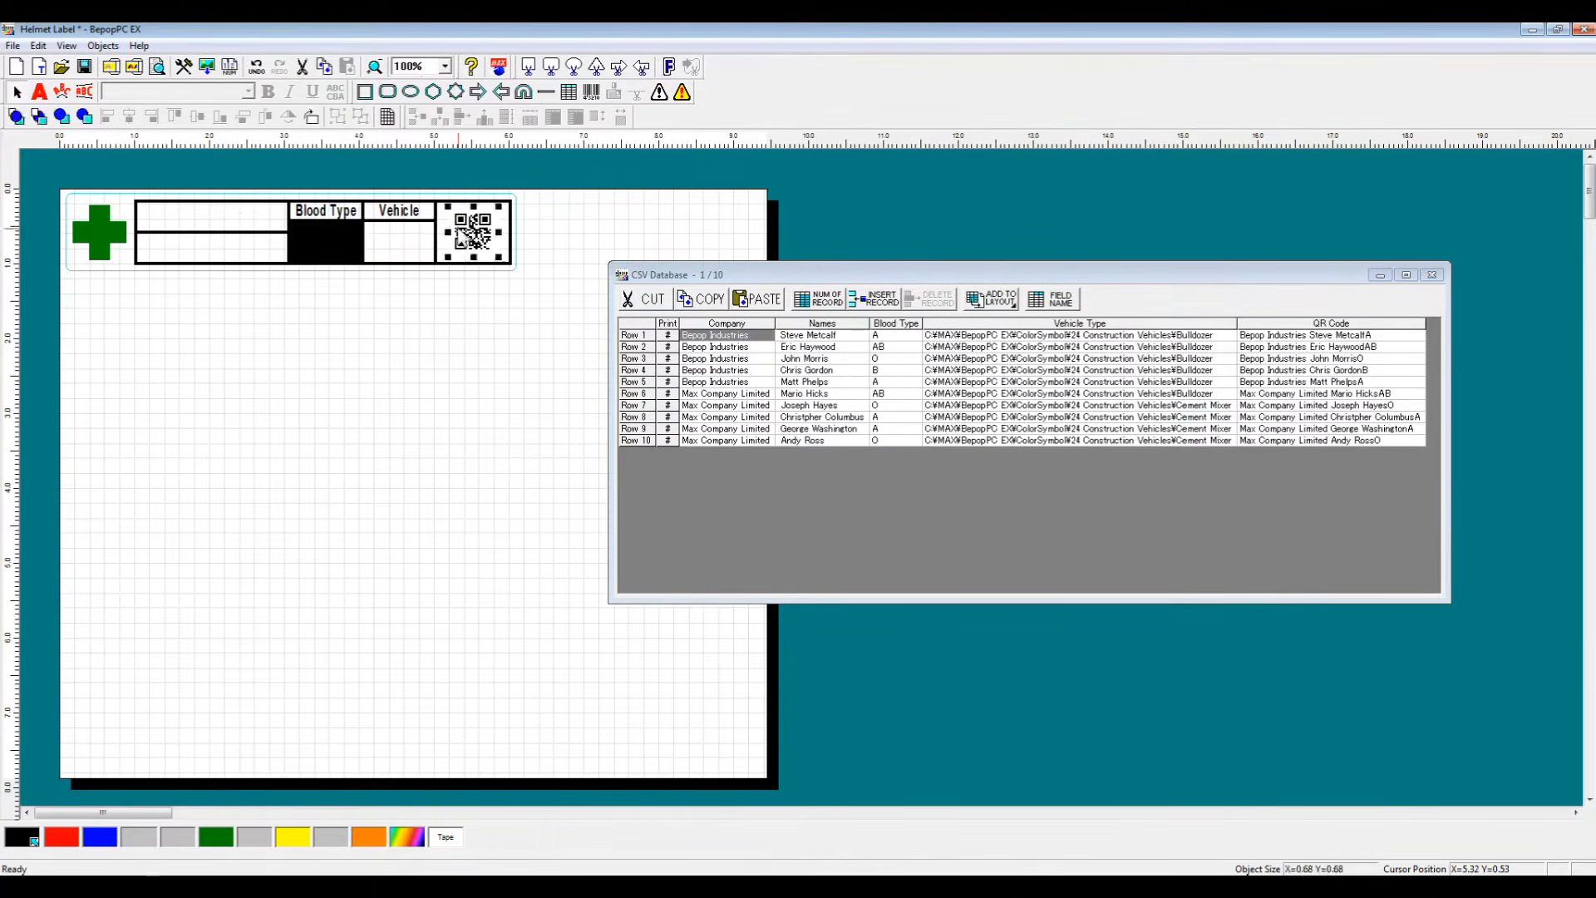
key("Delete")
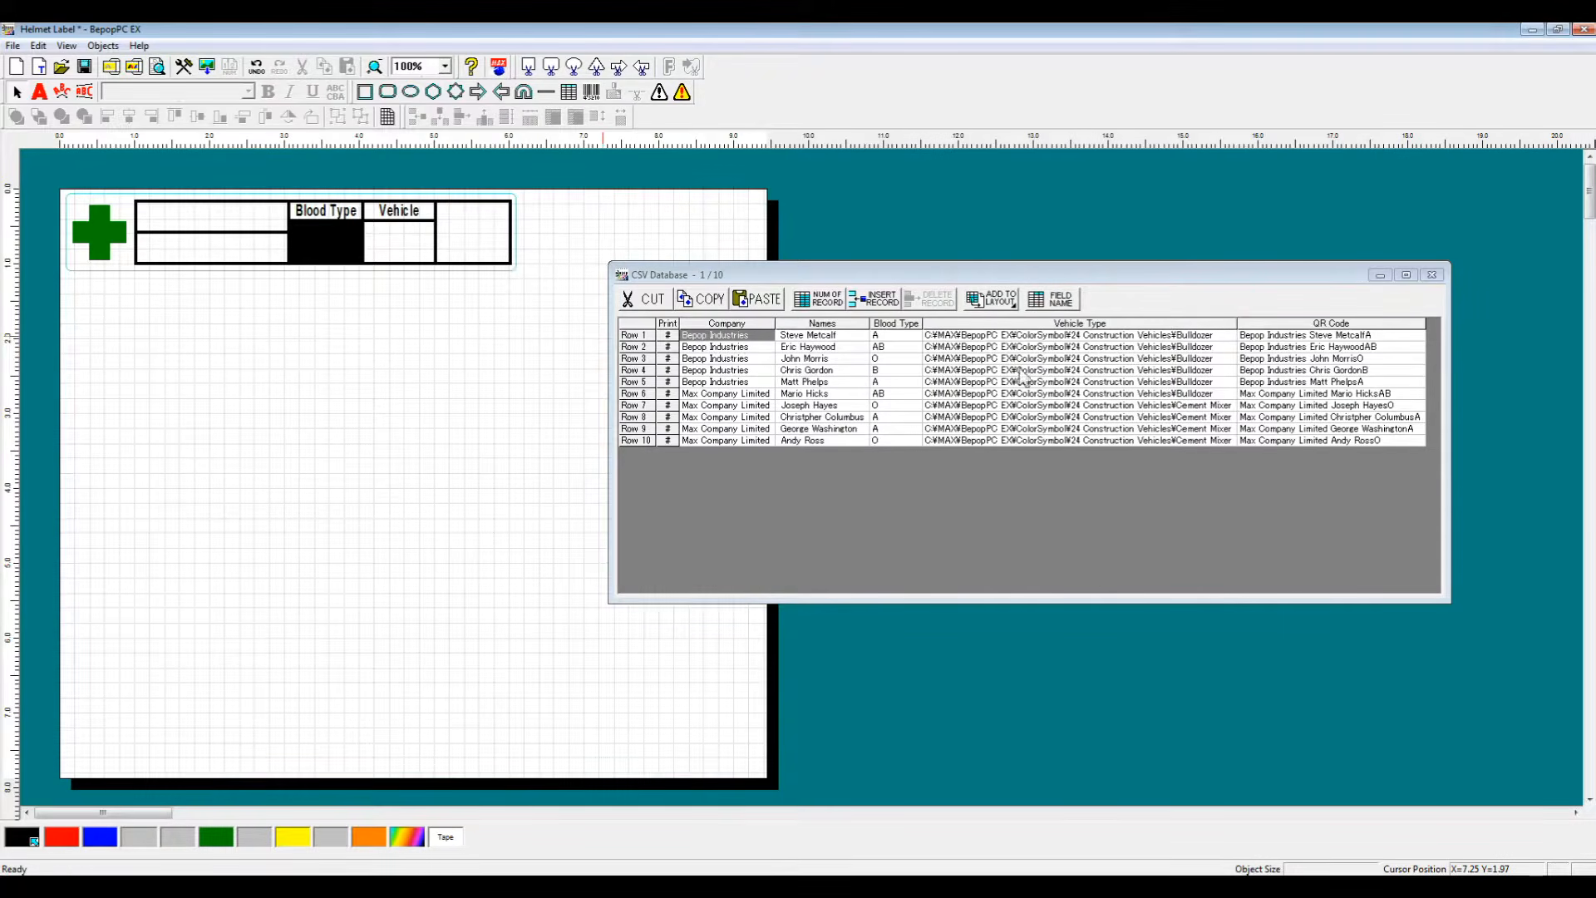
Step: Add row 1's company, name and blood type fields to the layout as linked text objects
left_click_drag(732, 334, 877, 335)
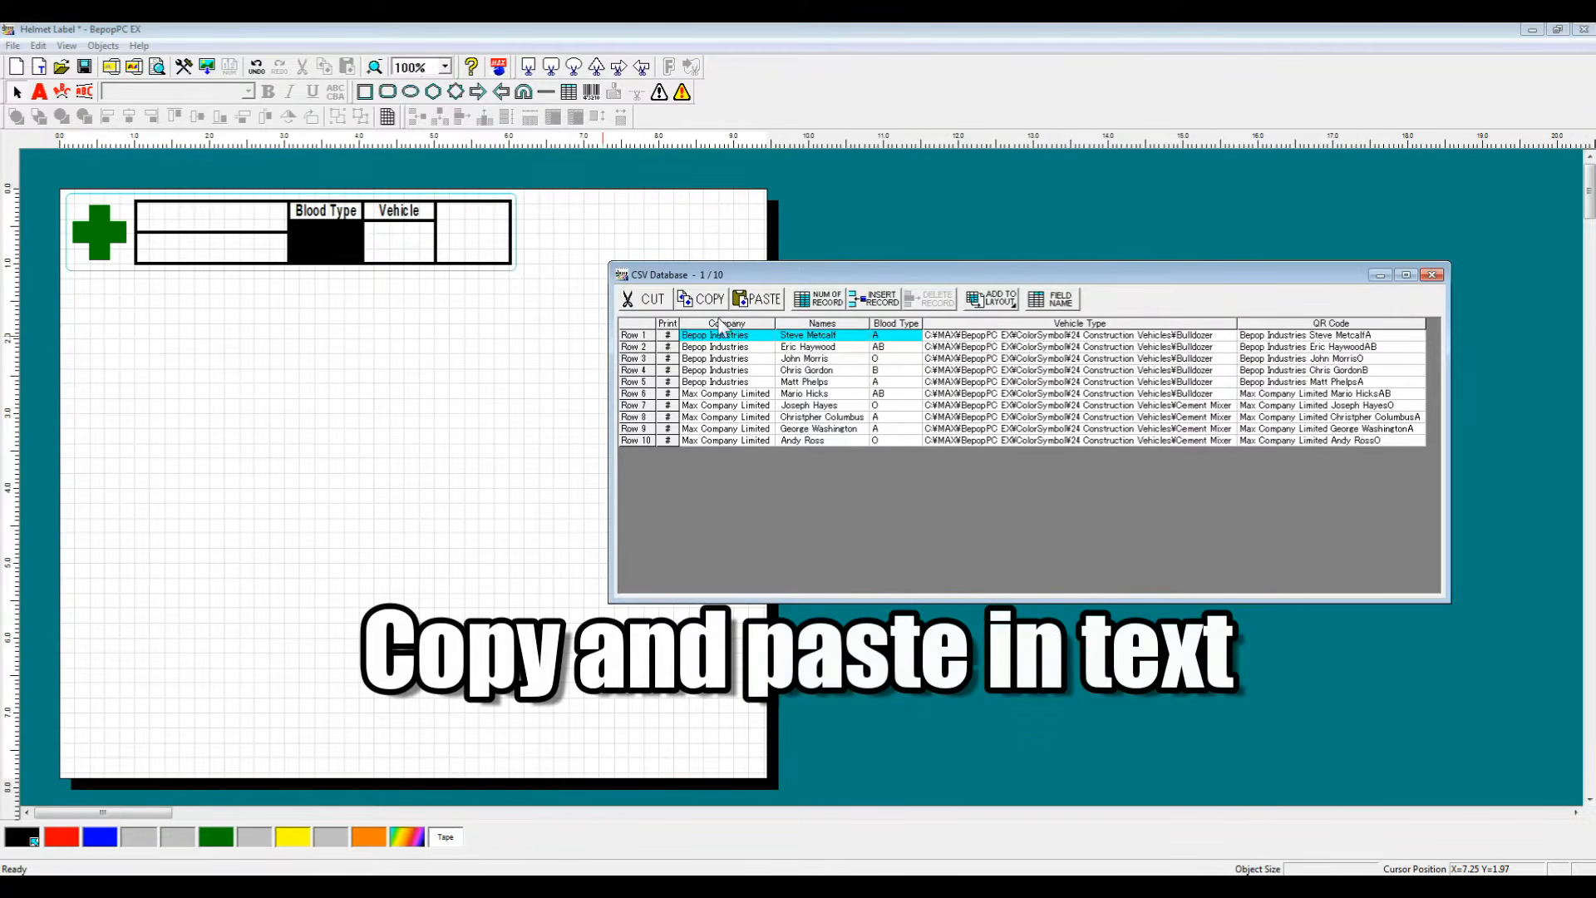
left_click(985, 299)
left_click(999, 322)
Step: Move the company, name and blood type texts into their respective cells of the label table
left_click_drag(148, 222, 251, 219)
left_click(288, 349)
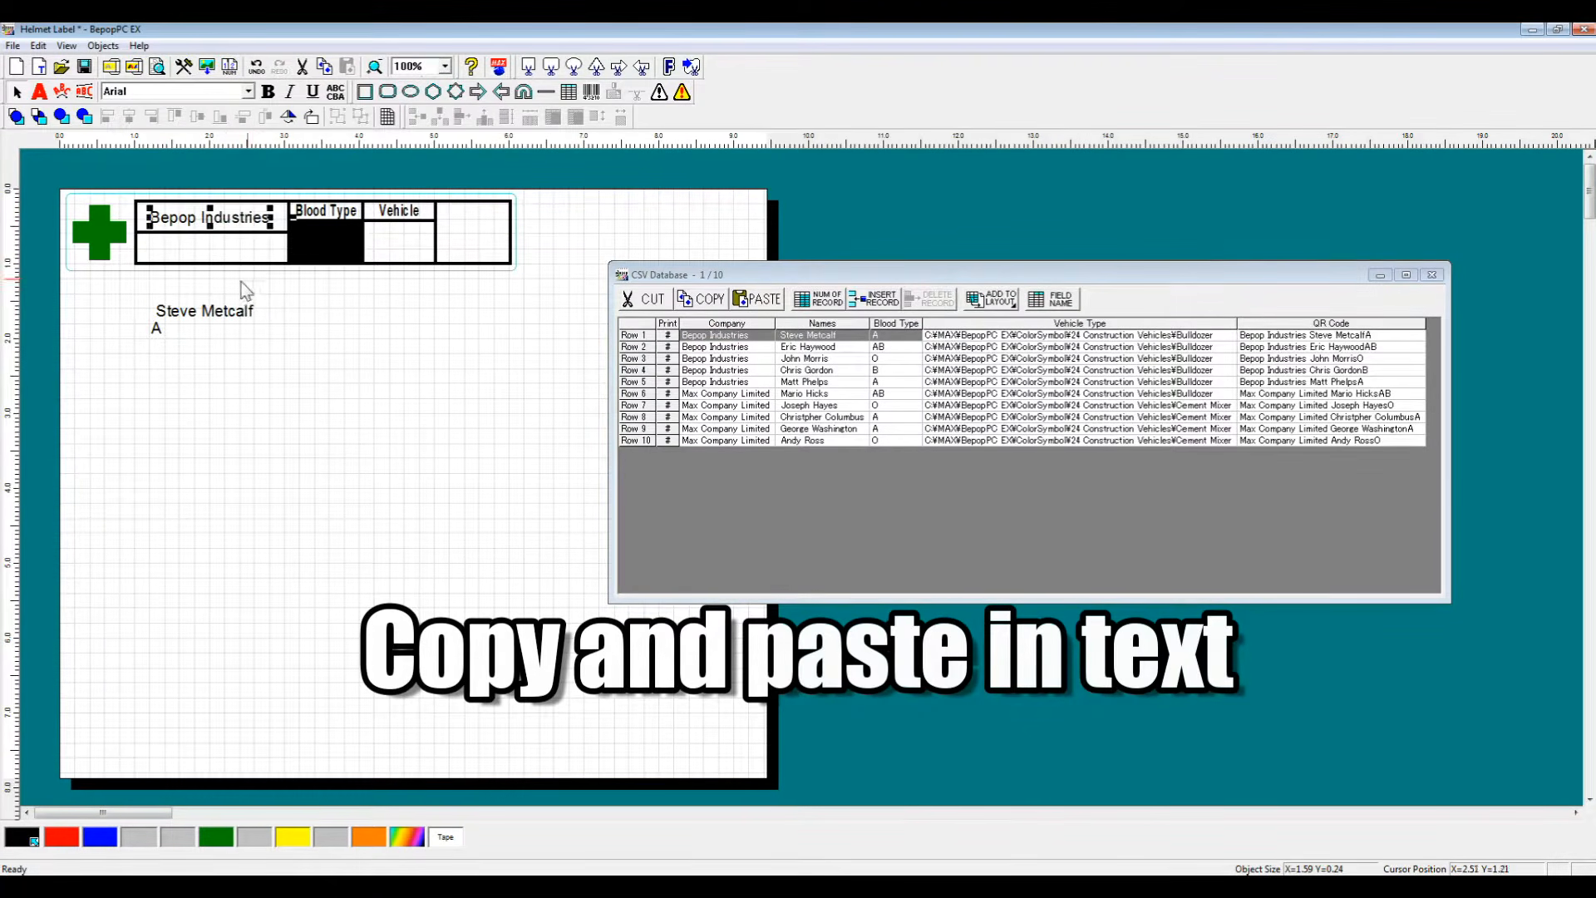
left_click_drag(229, 319, 232, 257)
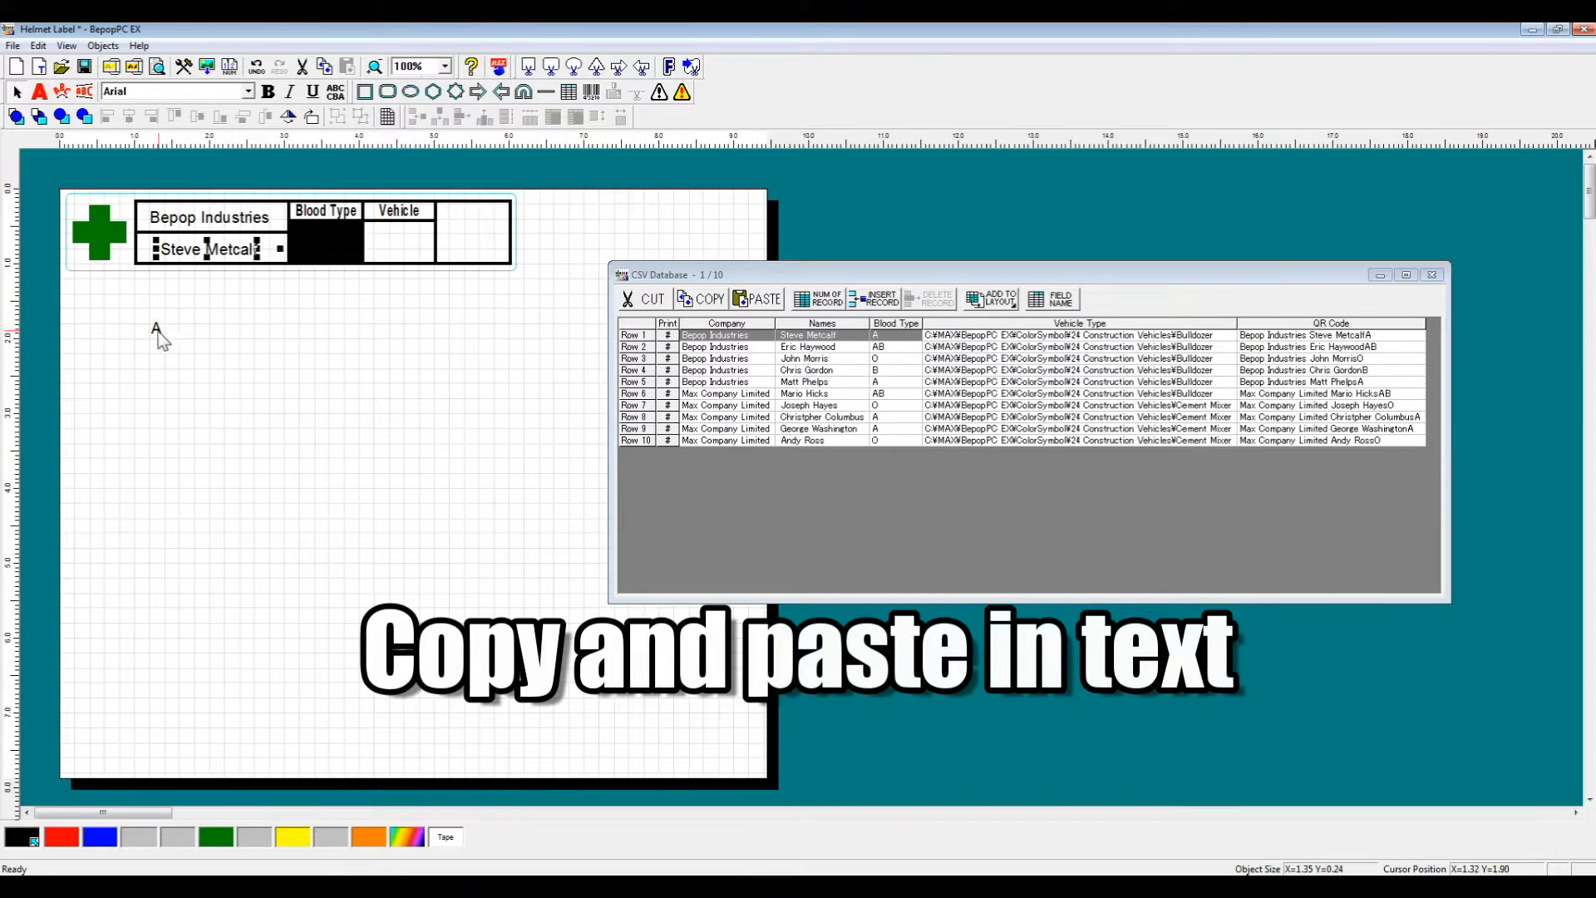
left_click_drag(156, 331, 323, 313)
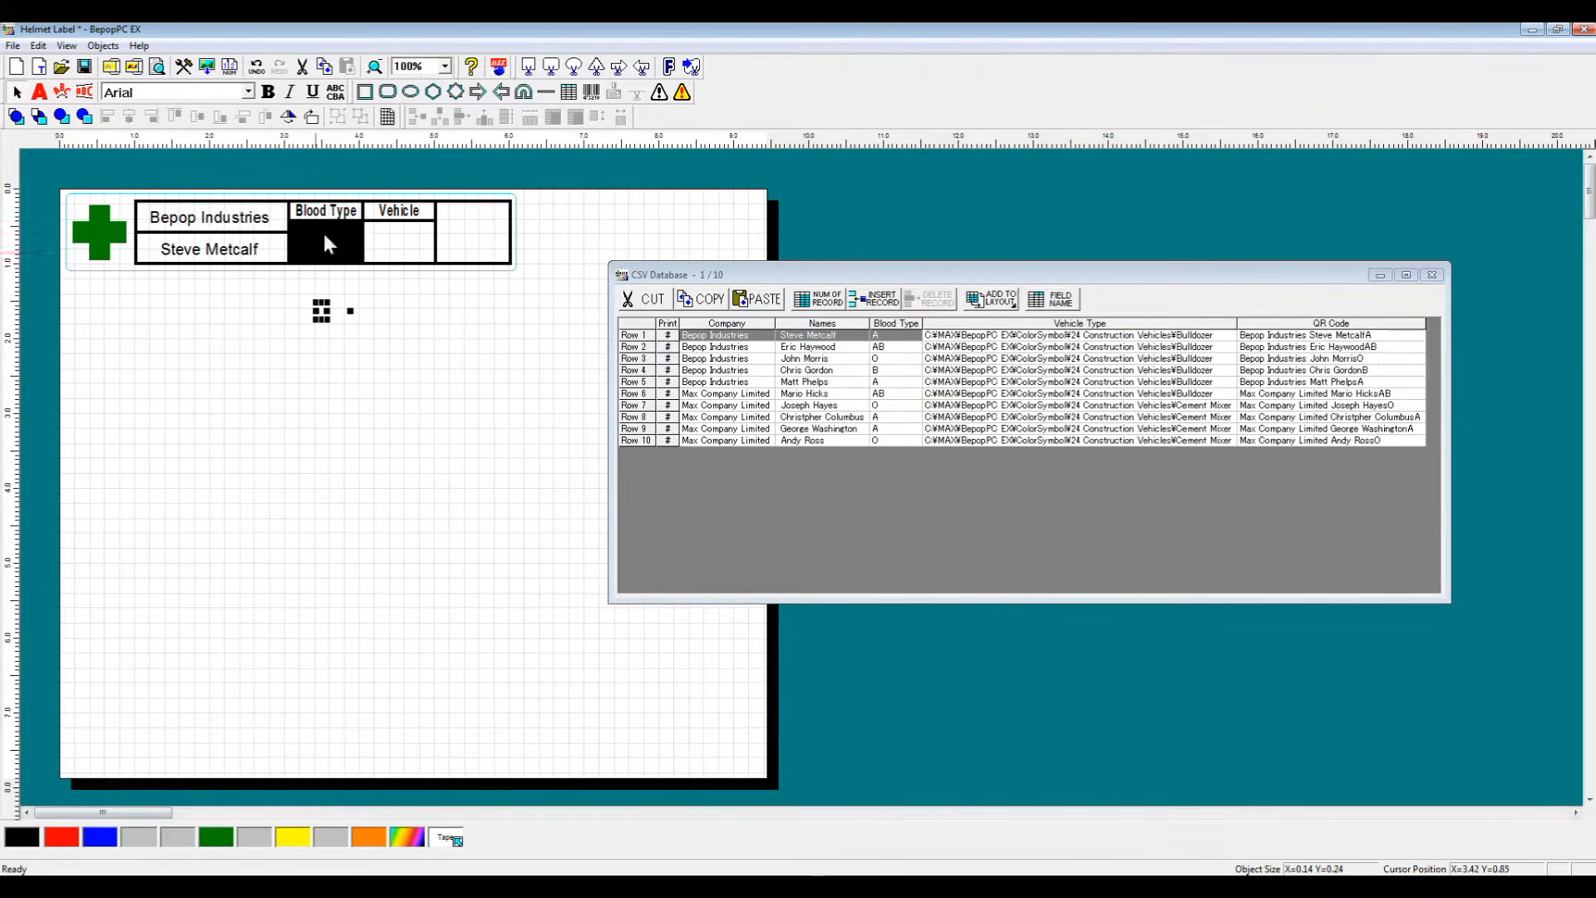
left_click_drag(321, 237, 340, 223)
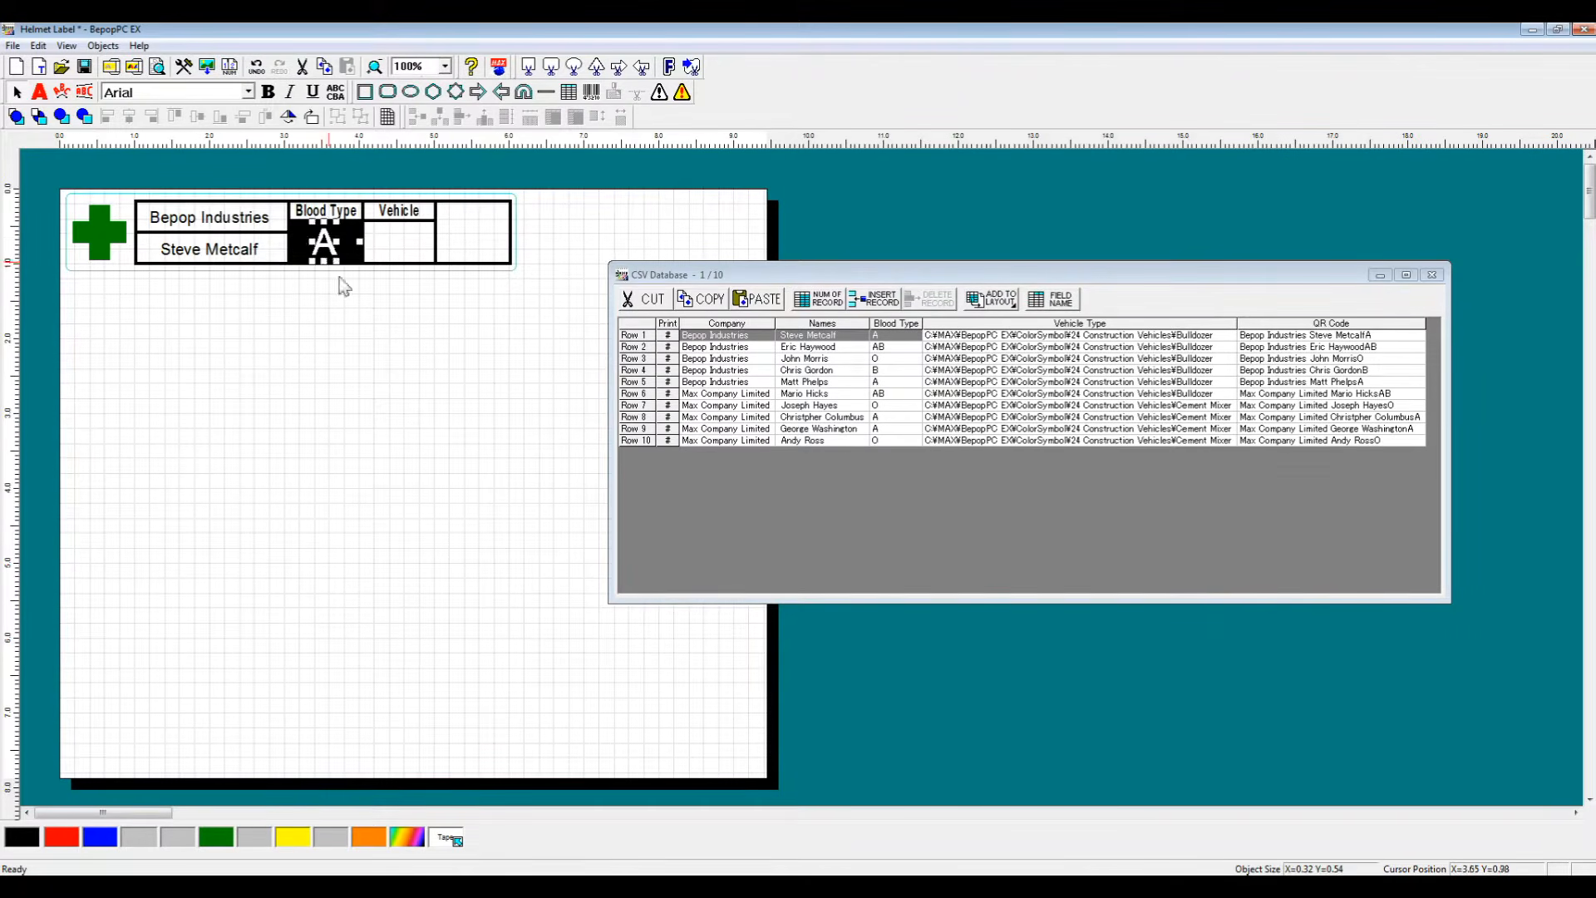
left_click(462, 360)
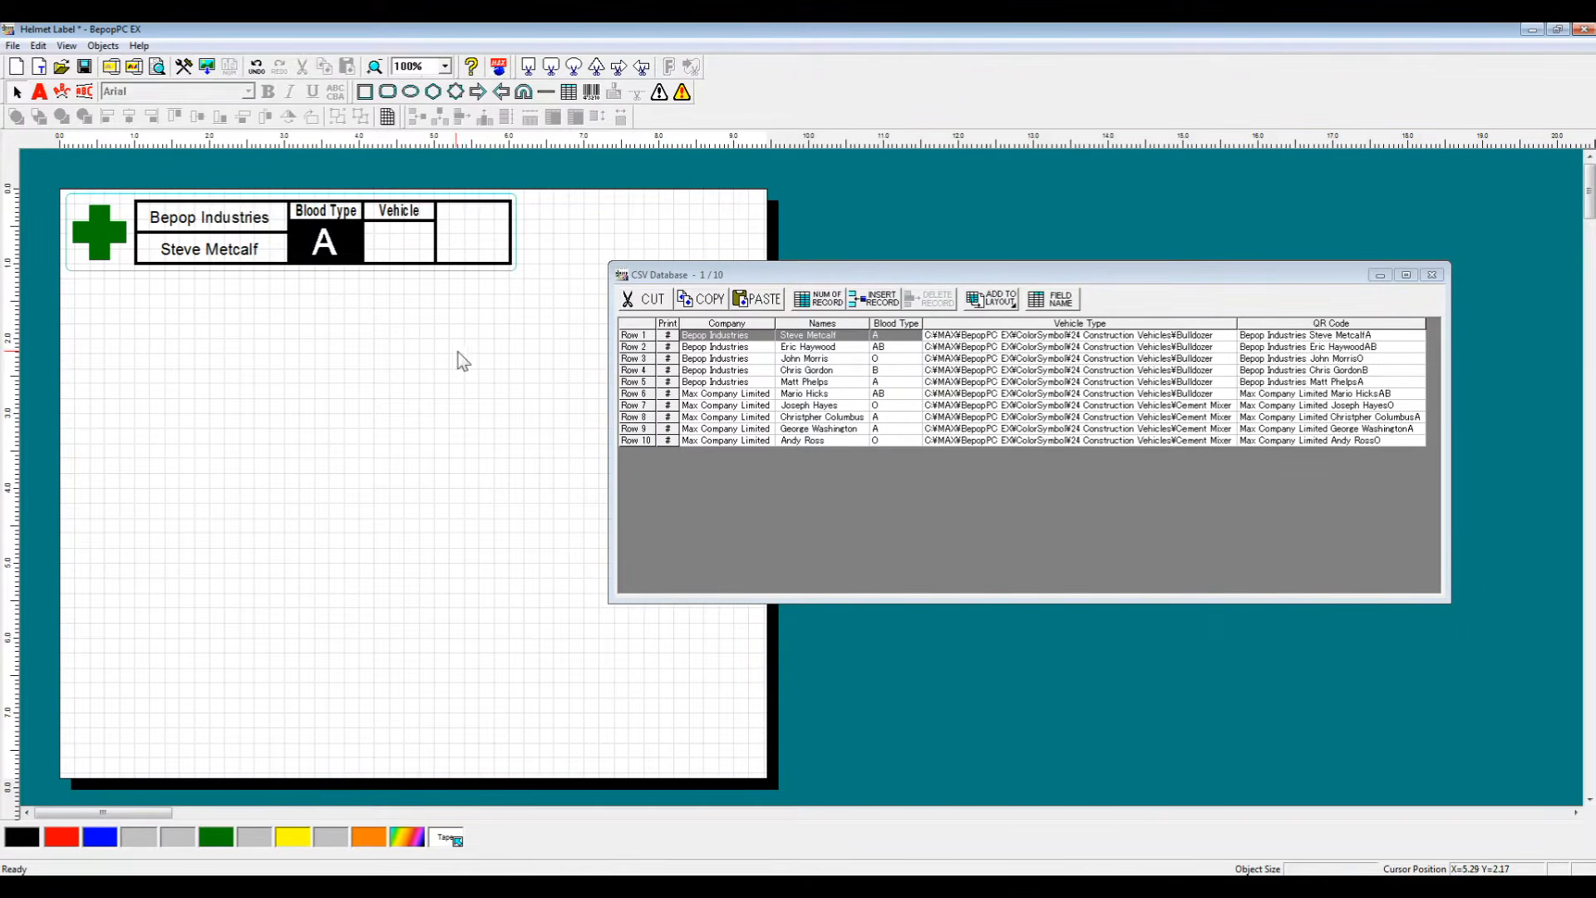
Step: Add the vehicle type field to the layout as a symbol and shrink the bulldozer into the Vehicle cell
left_click(1143, 338)
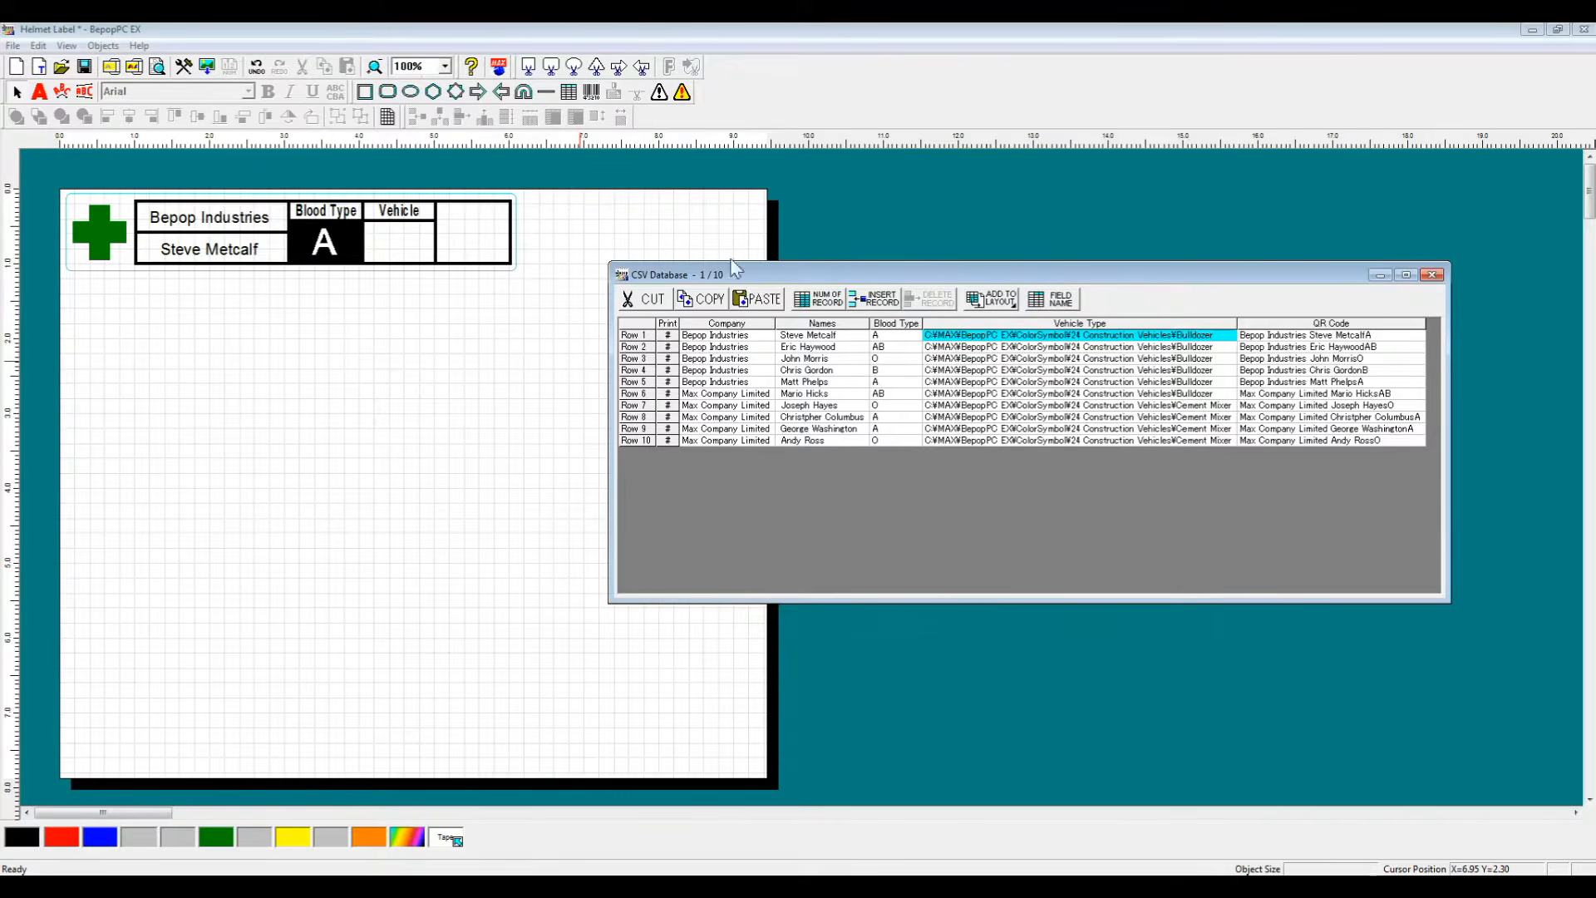
left_click(992, 297)
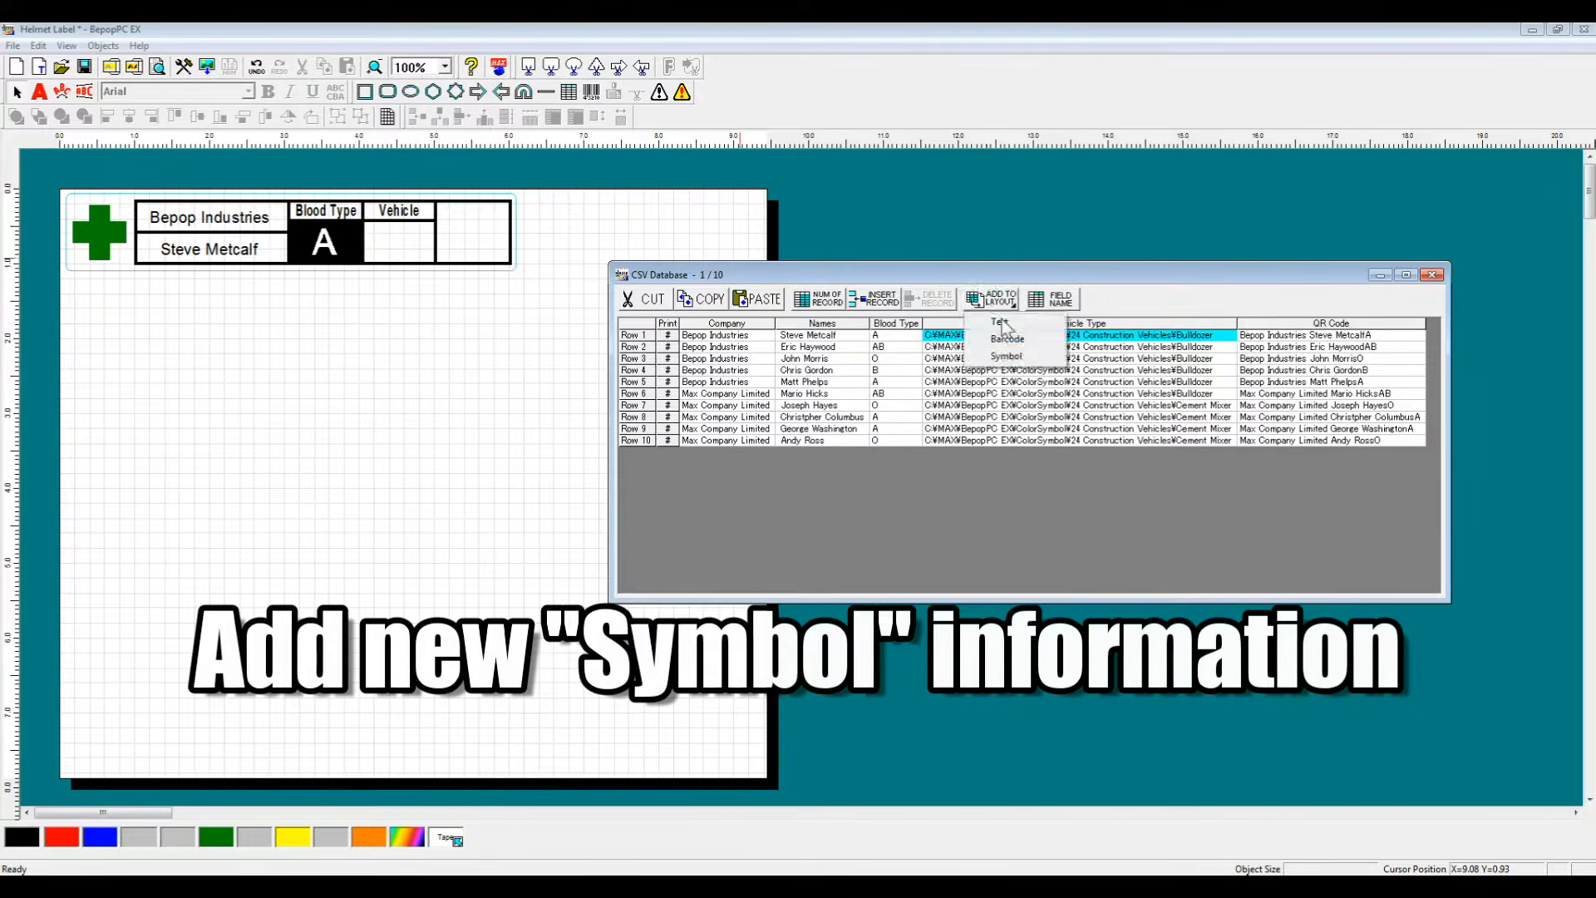
left_click(1022, 360)
left_click(279, 270)
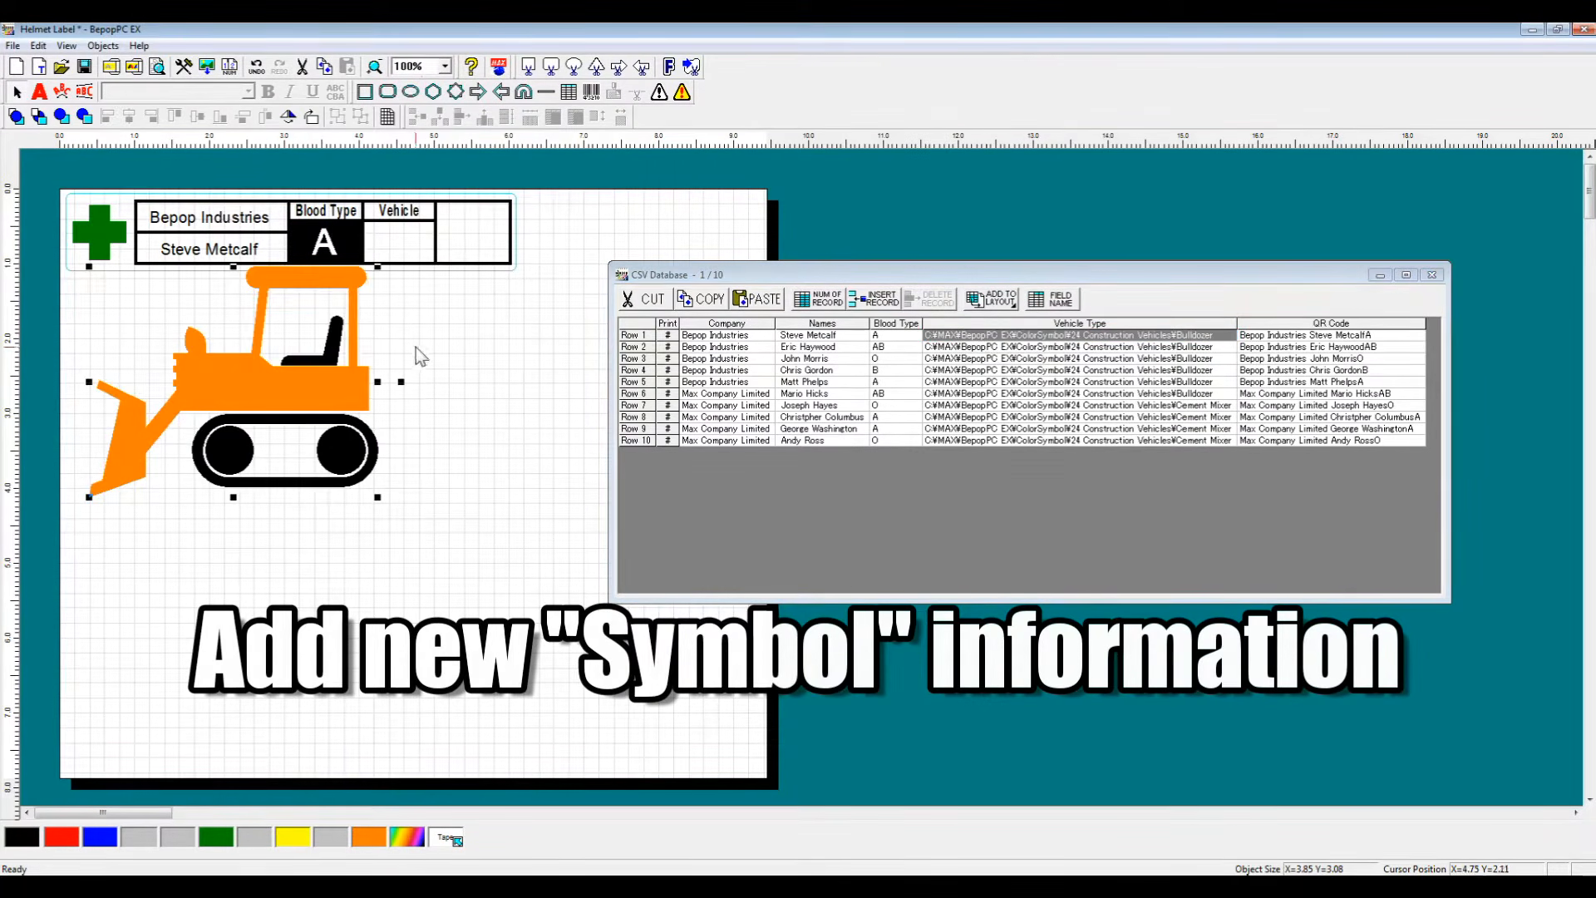
left_click_drag(378, 266, 405, 244)
Step: Add the QR Code field to the layout as a barcode and place it in the last cell
left_click(1274, 337)
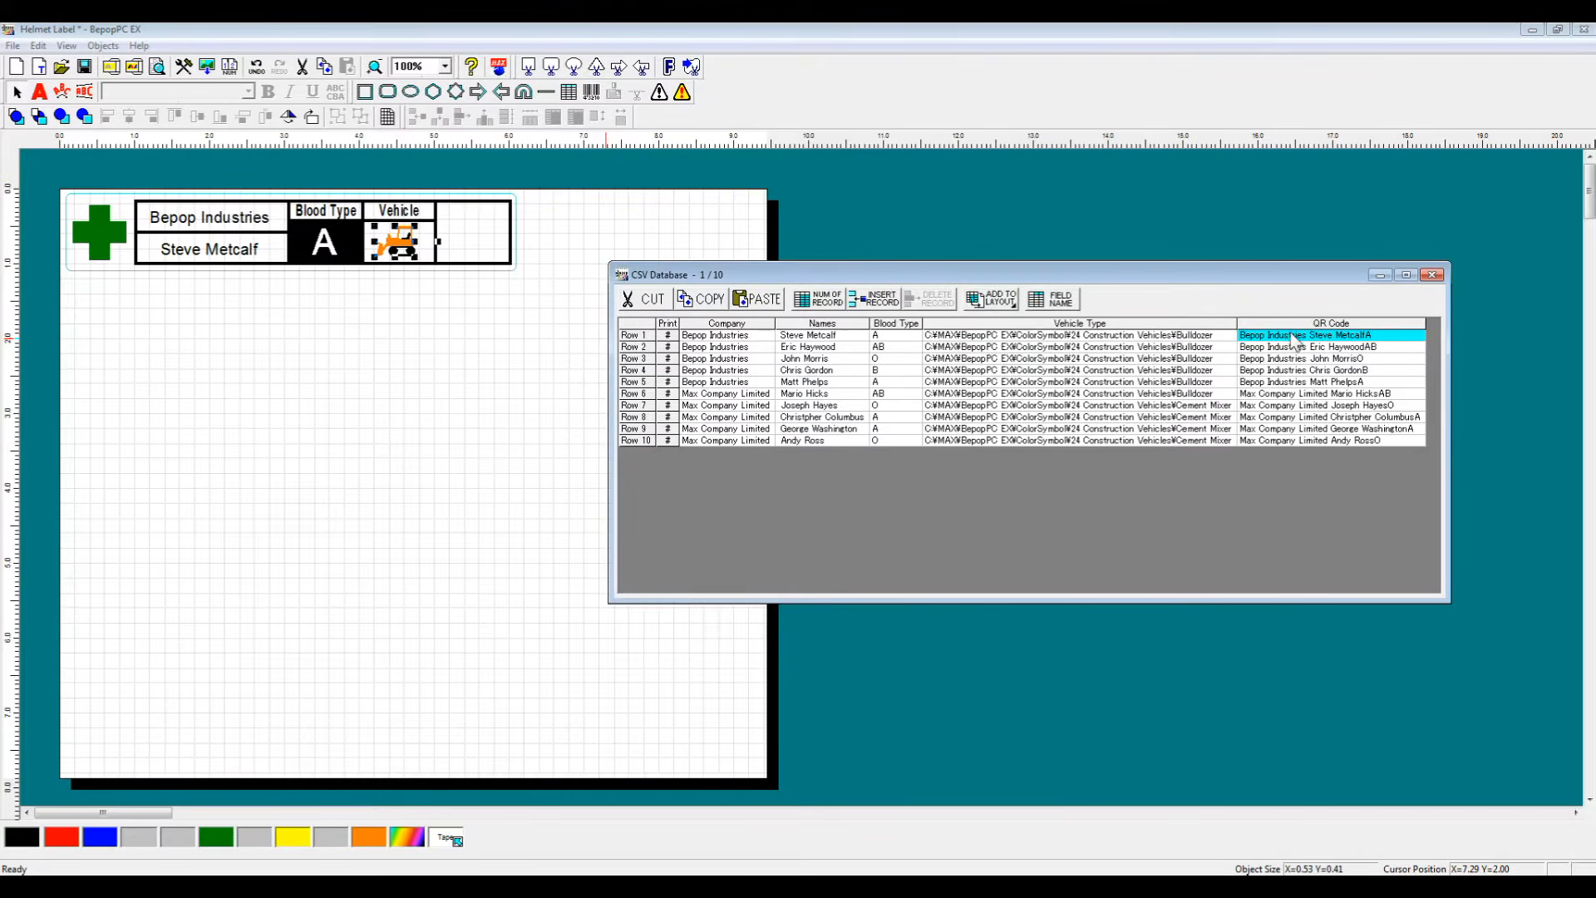
left_click(992, 299)
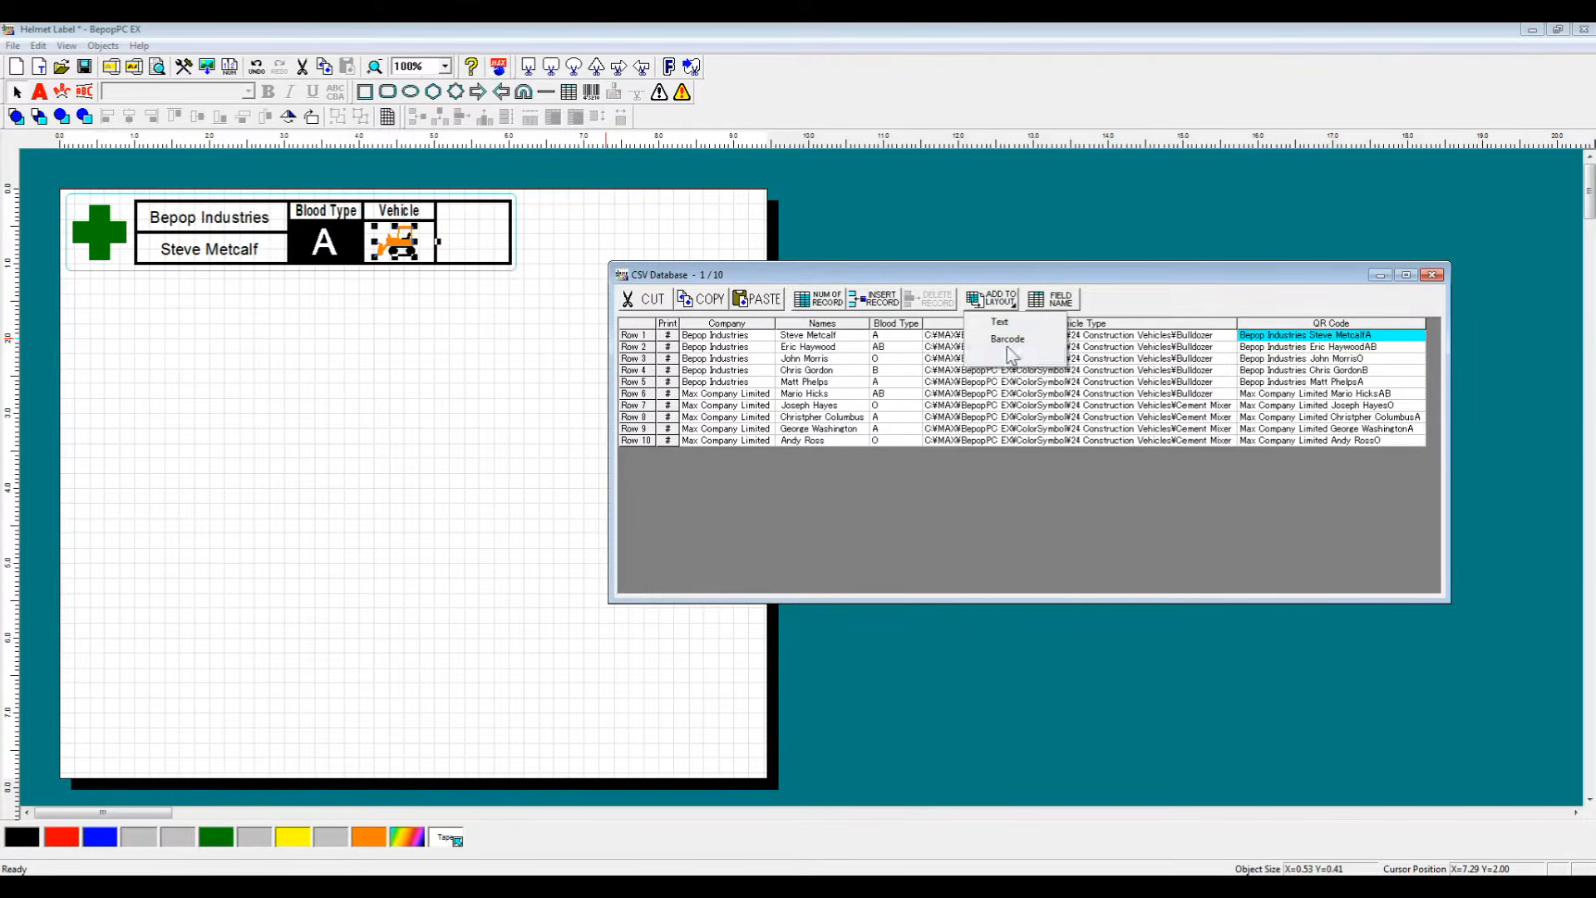
left_click(1008, 339)
left_click_drag(93, 220, 299, 318)
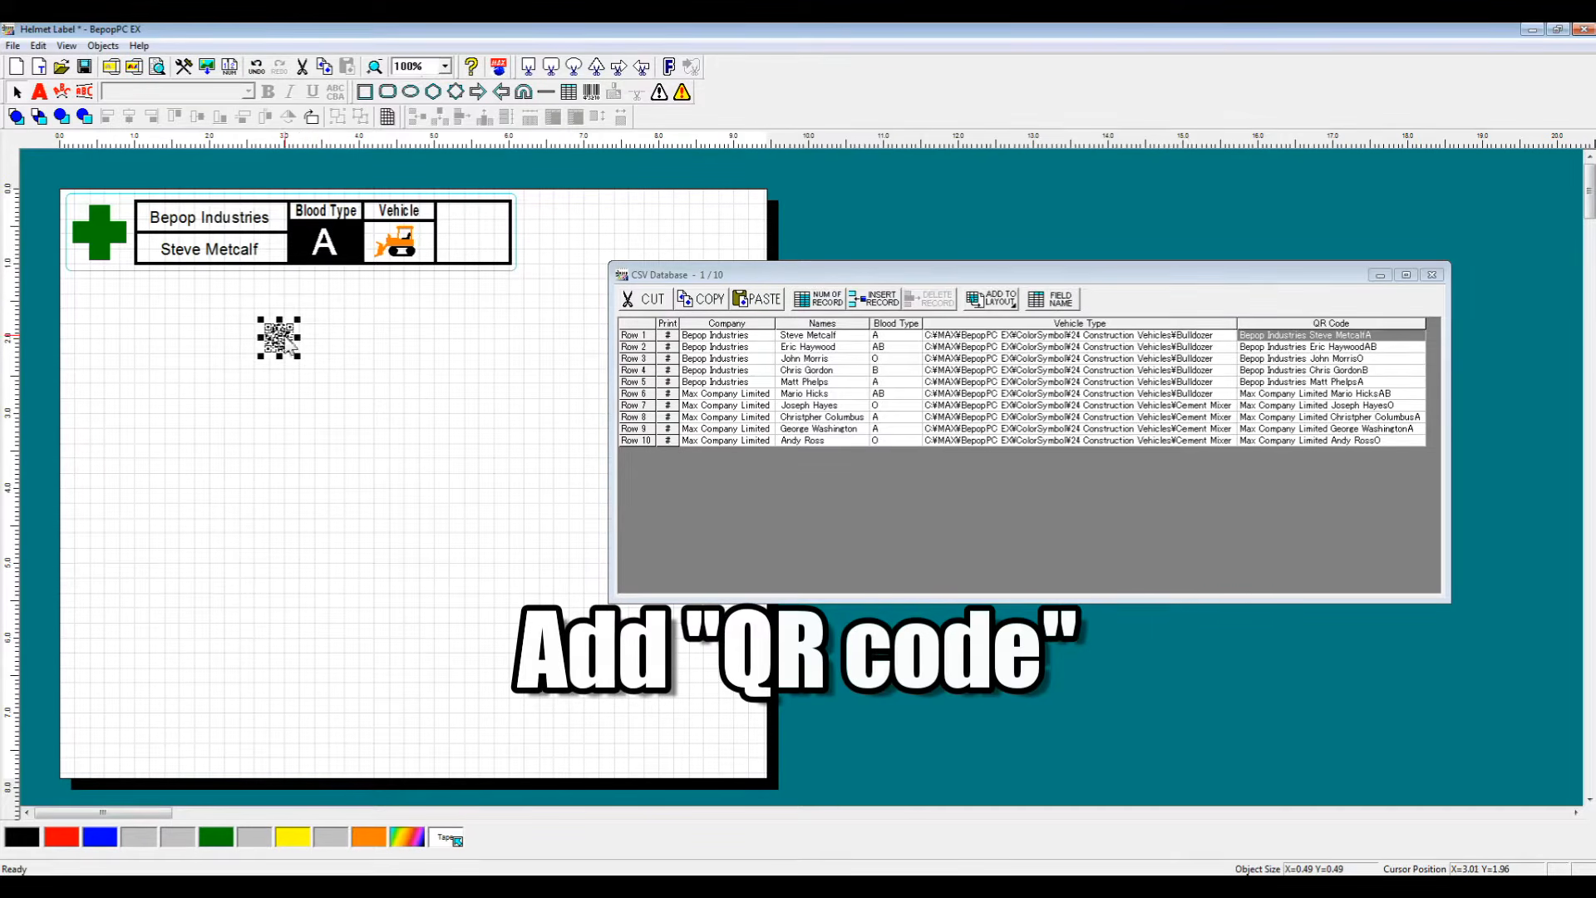
left_click_drag(486, 238, 477, 231)
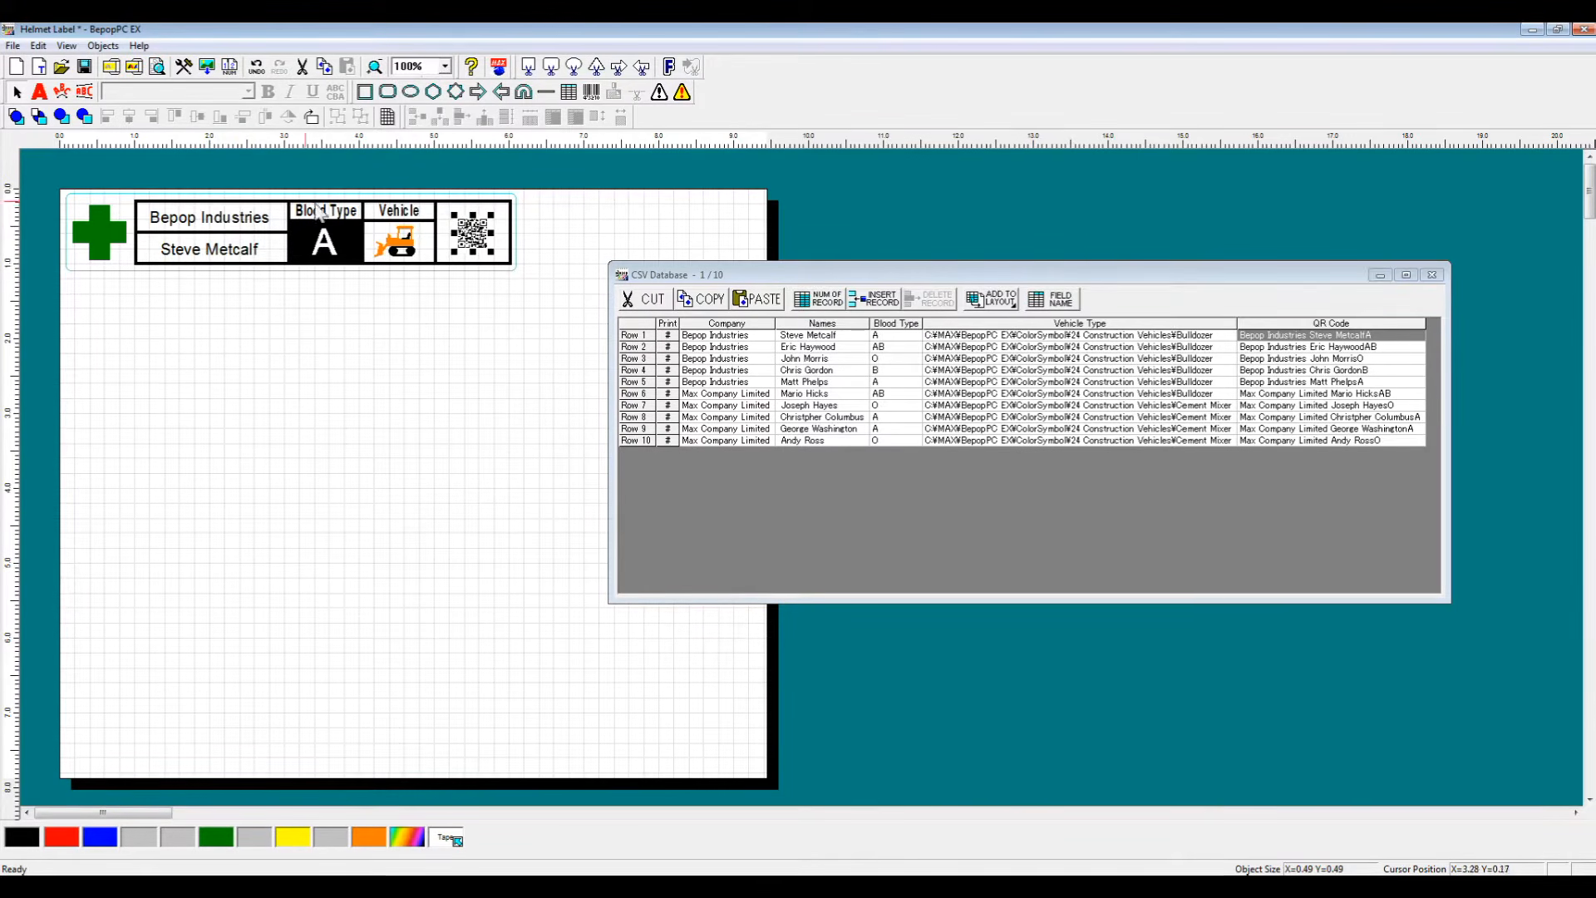
Step: Center the QR code and the vehicle symbol inside their cells
left_click(449, 218)
left_click(447, 208)
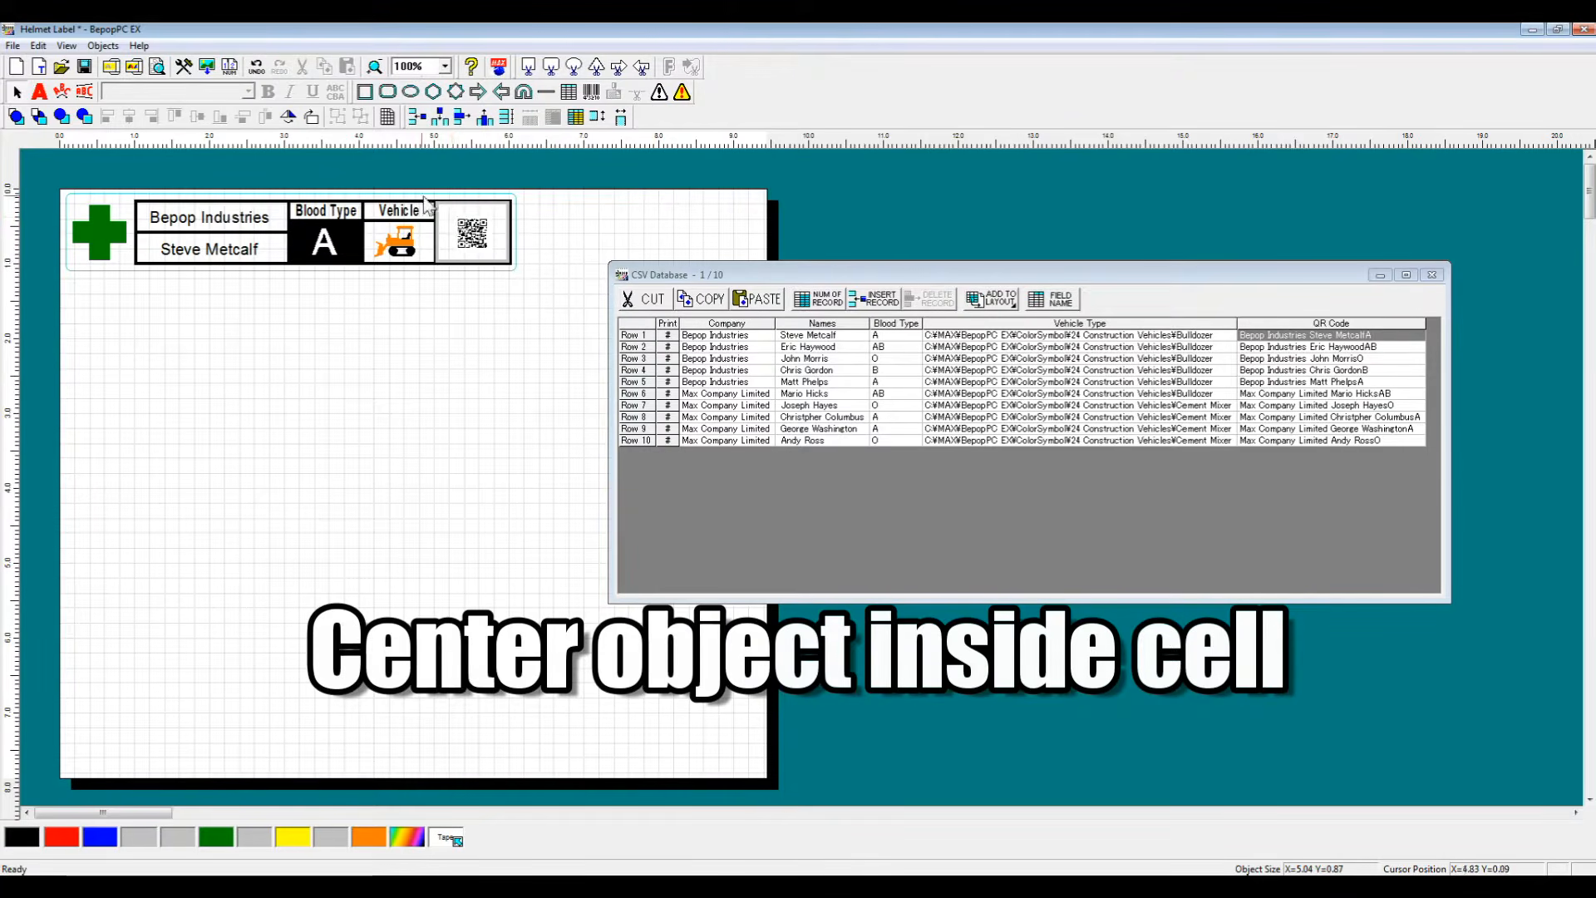
double_click(463, 226)
left_click(502, 290)
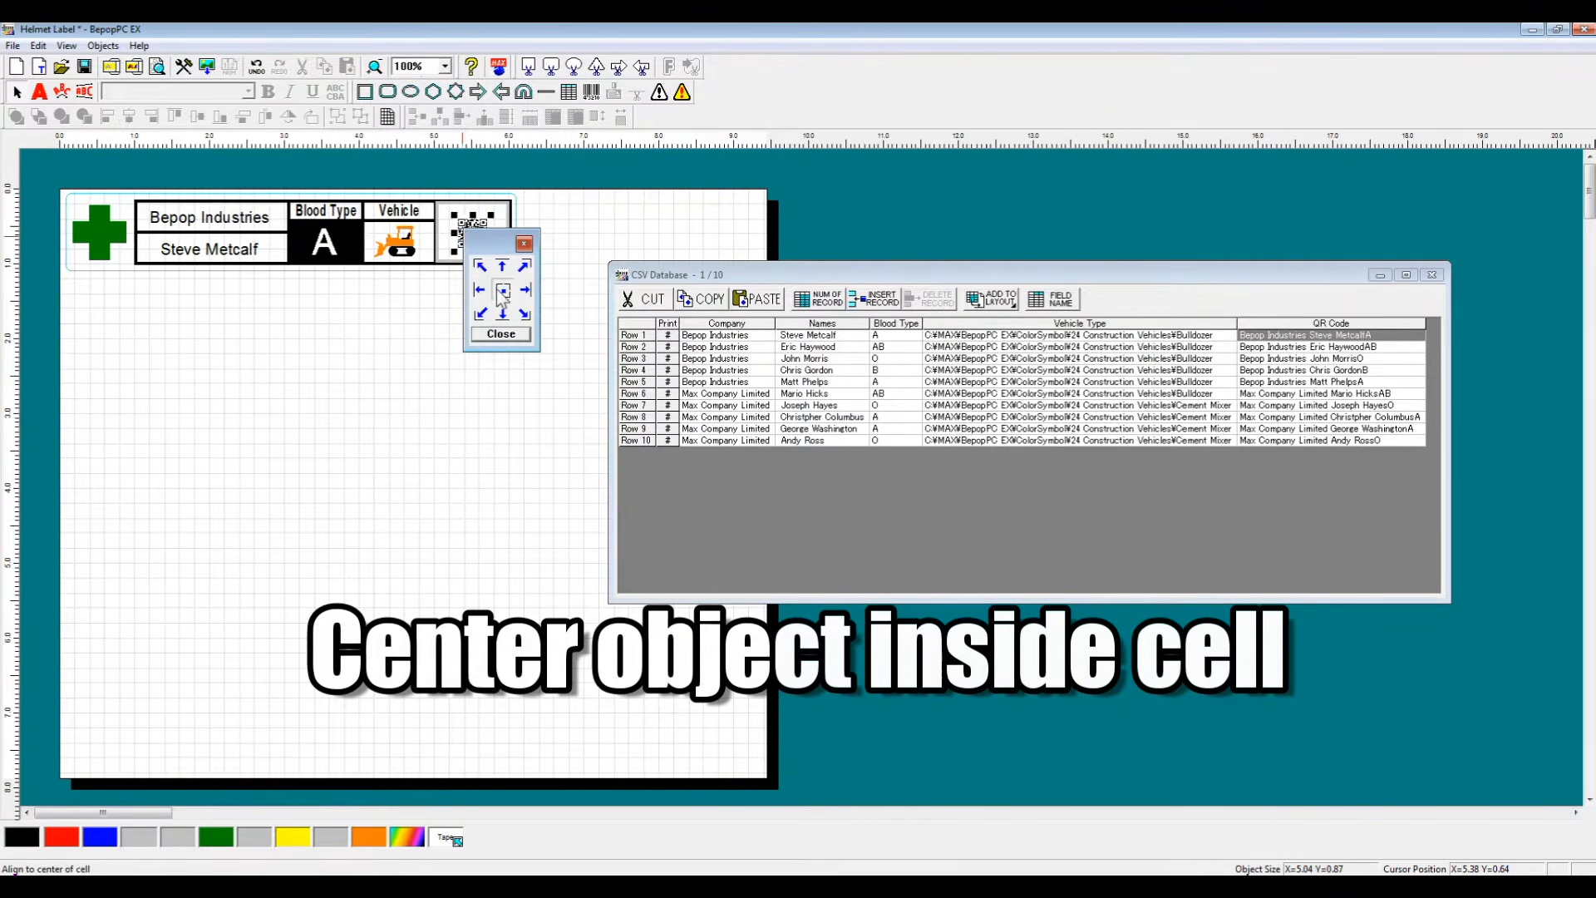
left_click(396, 241)
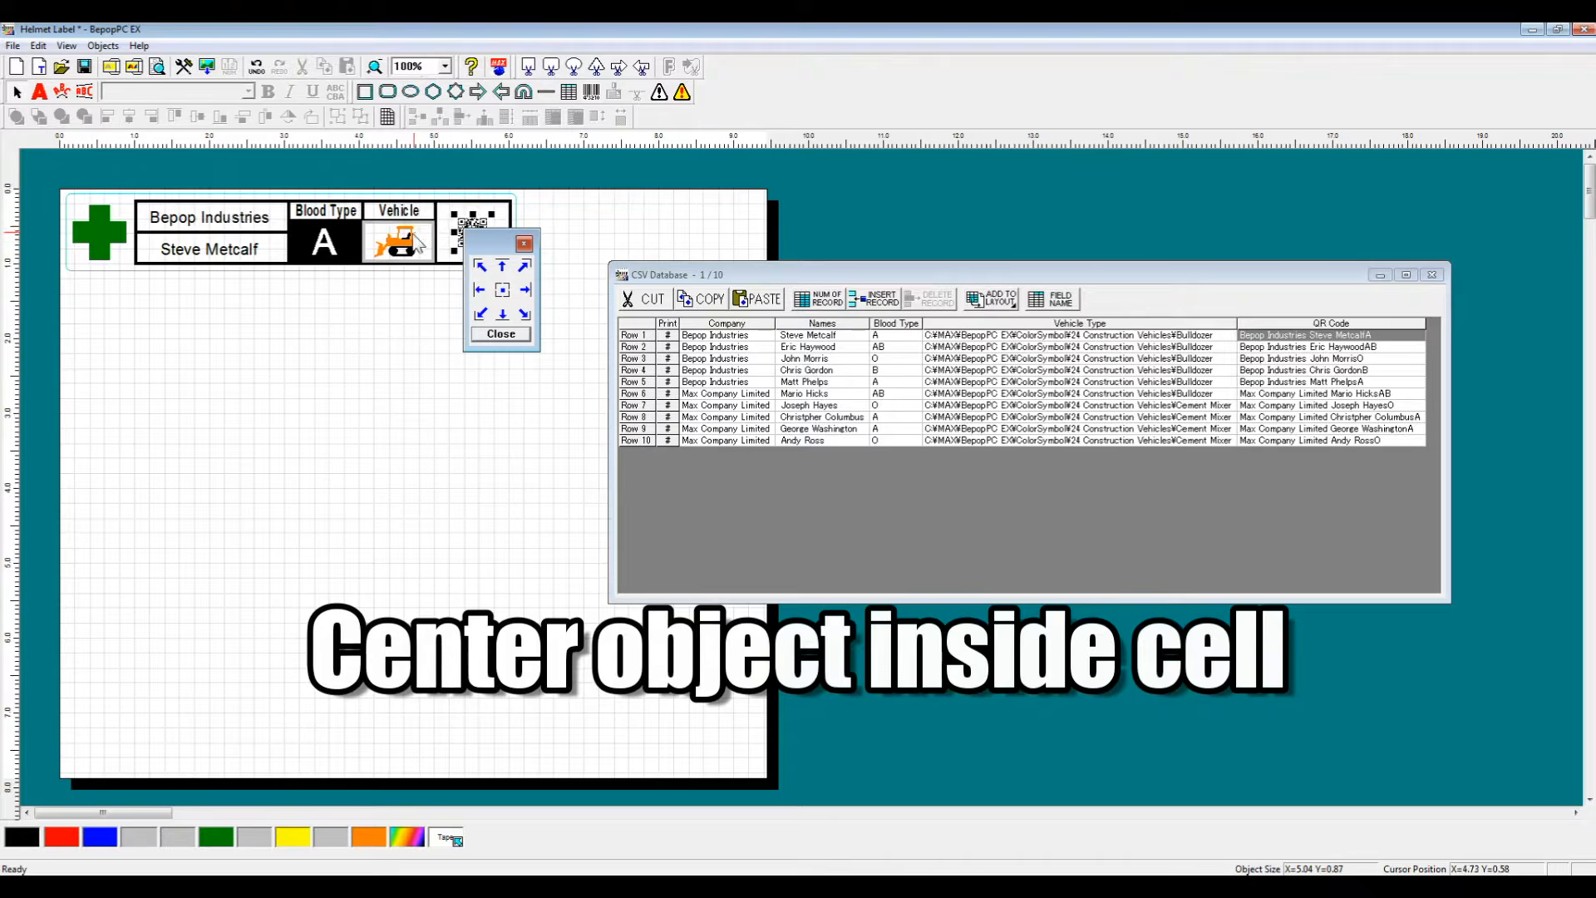
left_click(503, 290)
Step: Center the blood type, name and company texts inside their cells and close the alignment palette
left_click(398, 210)
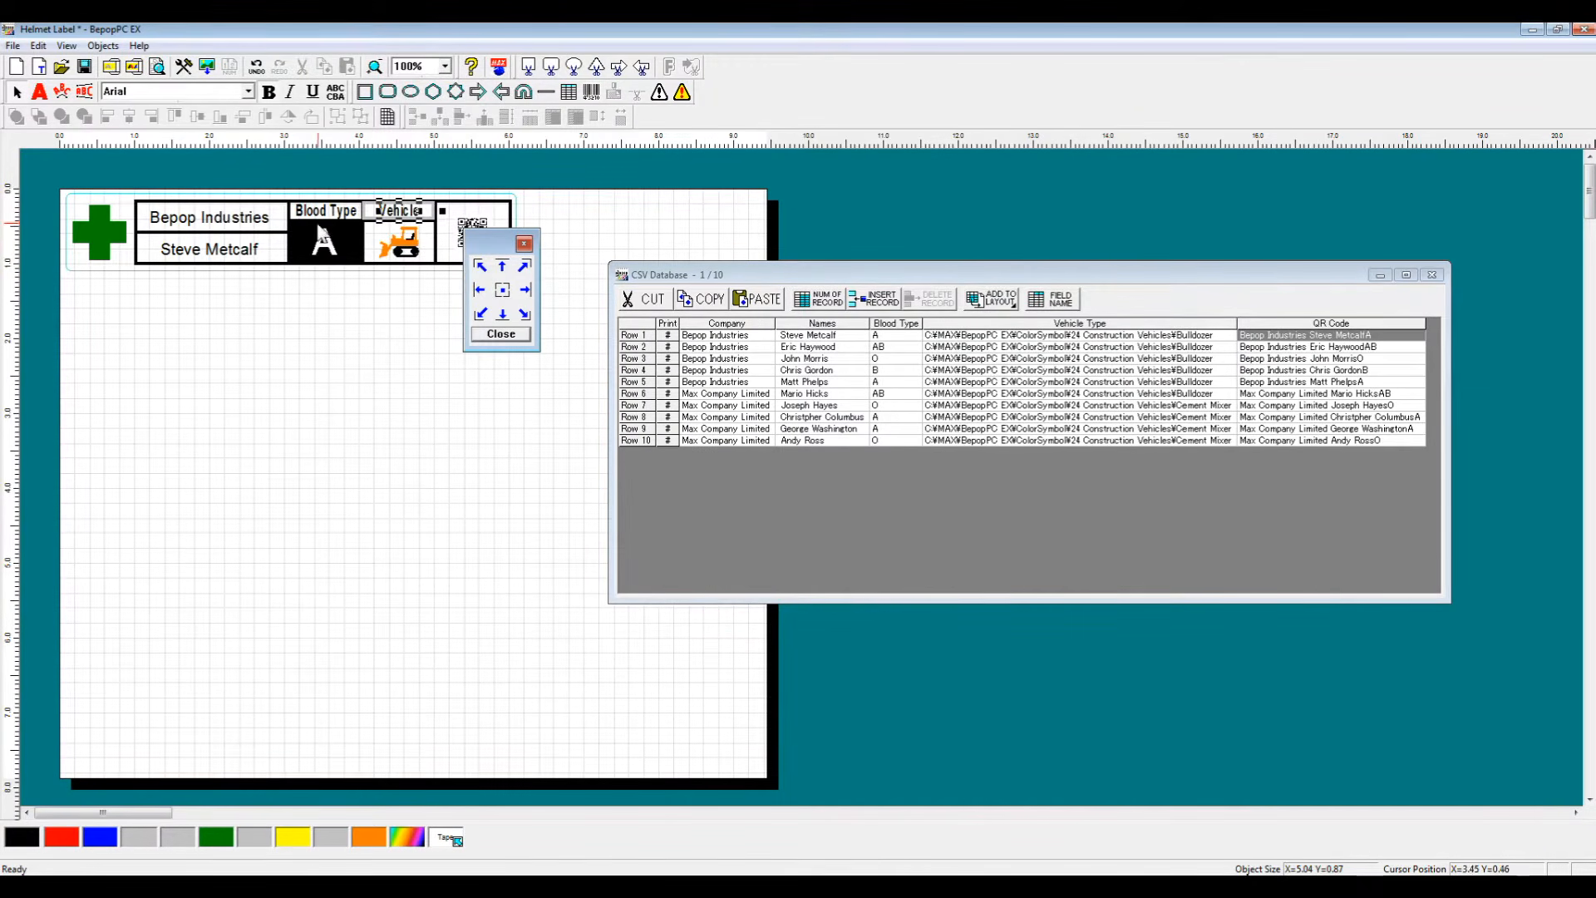
left_click(346, 237)
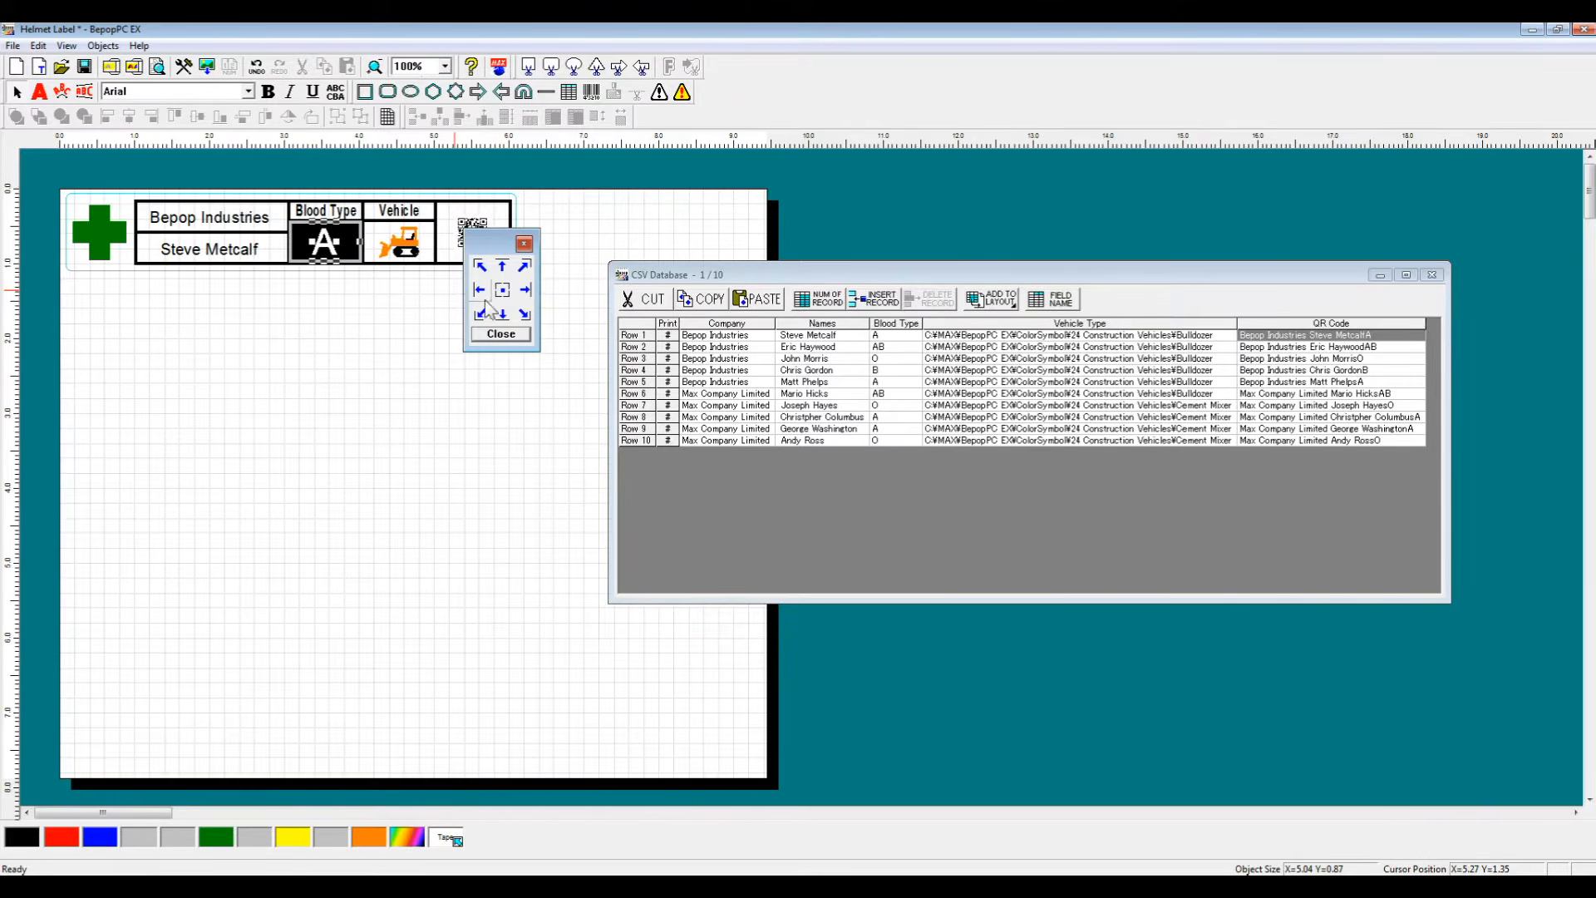
left_click(503, 291)
left_click(238, 251)
left_click(503, 291)
left_click(220, 222)
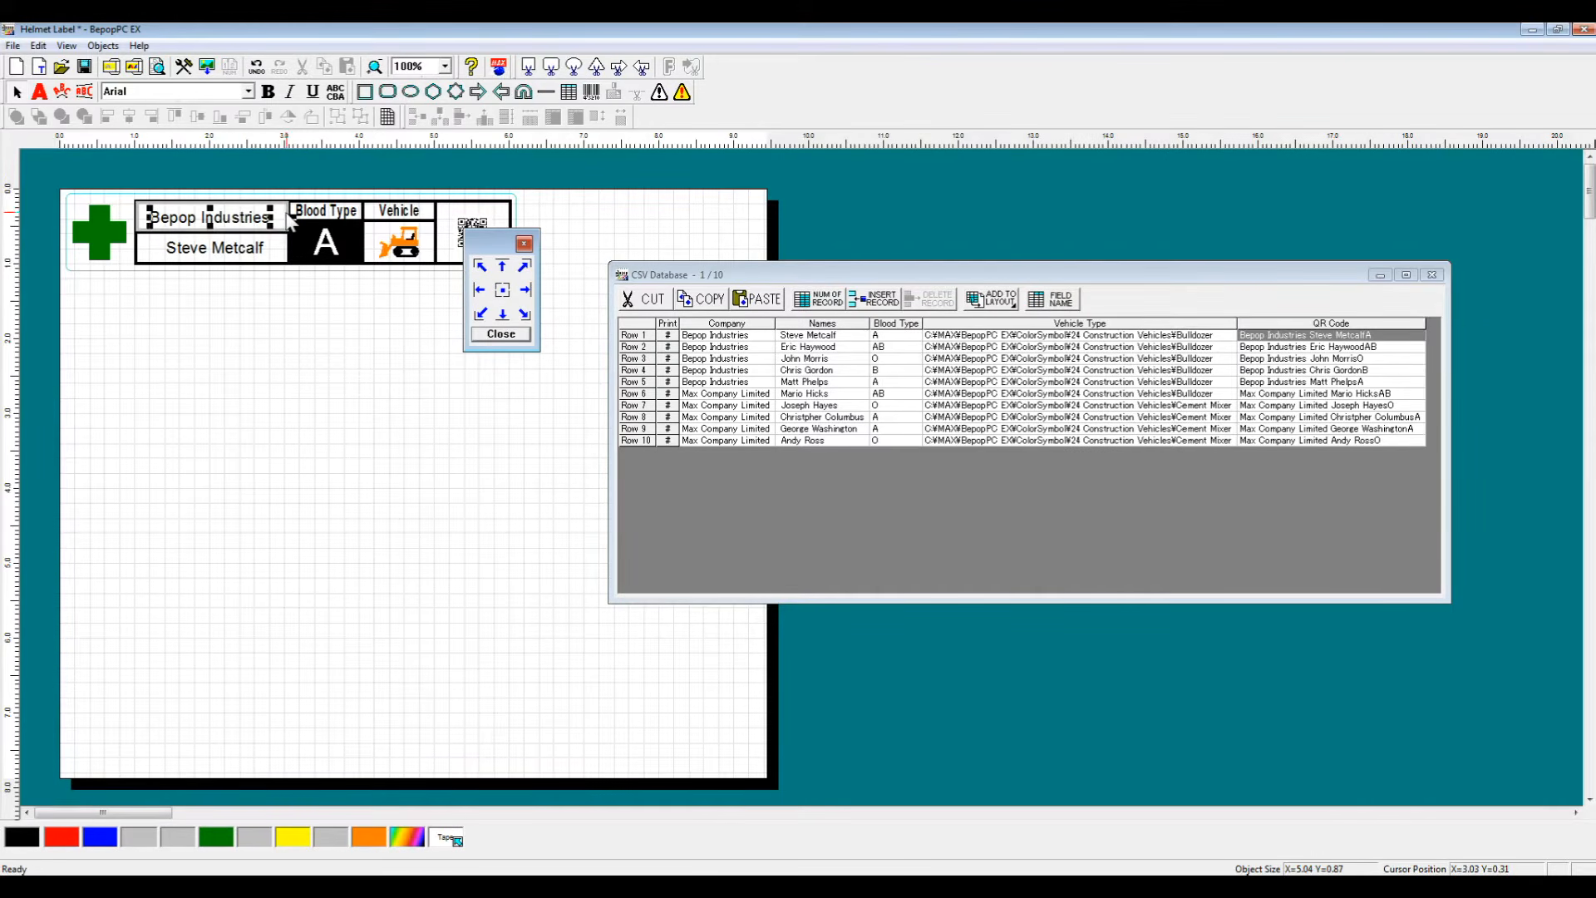
left_click(503, 290)
left_click(501, 333)
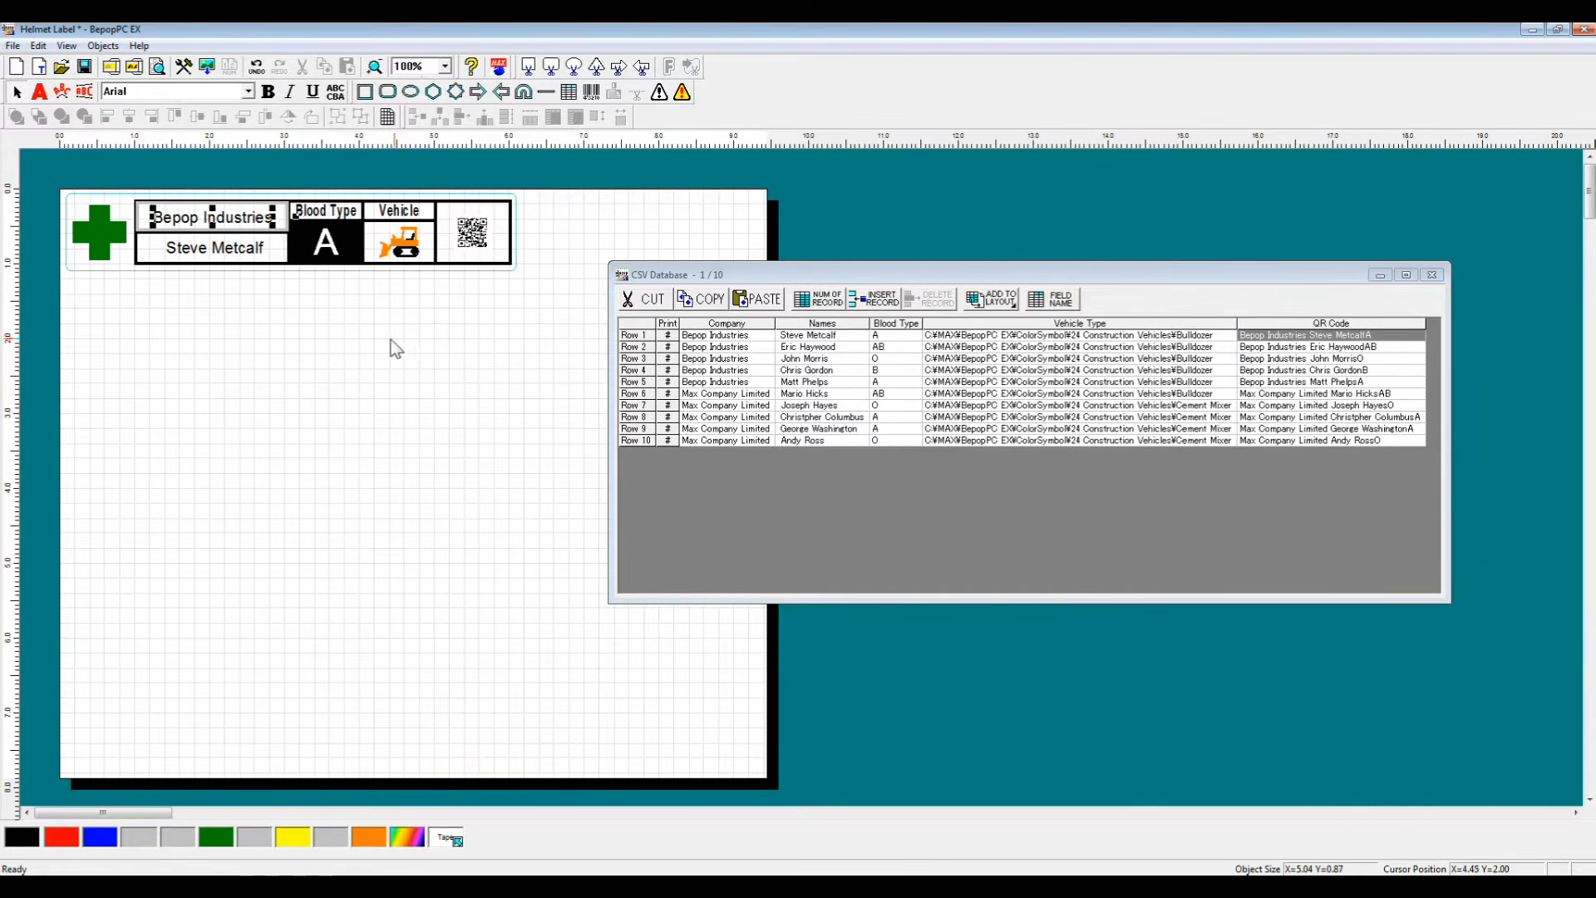
left_click(396, 337)
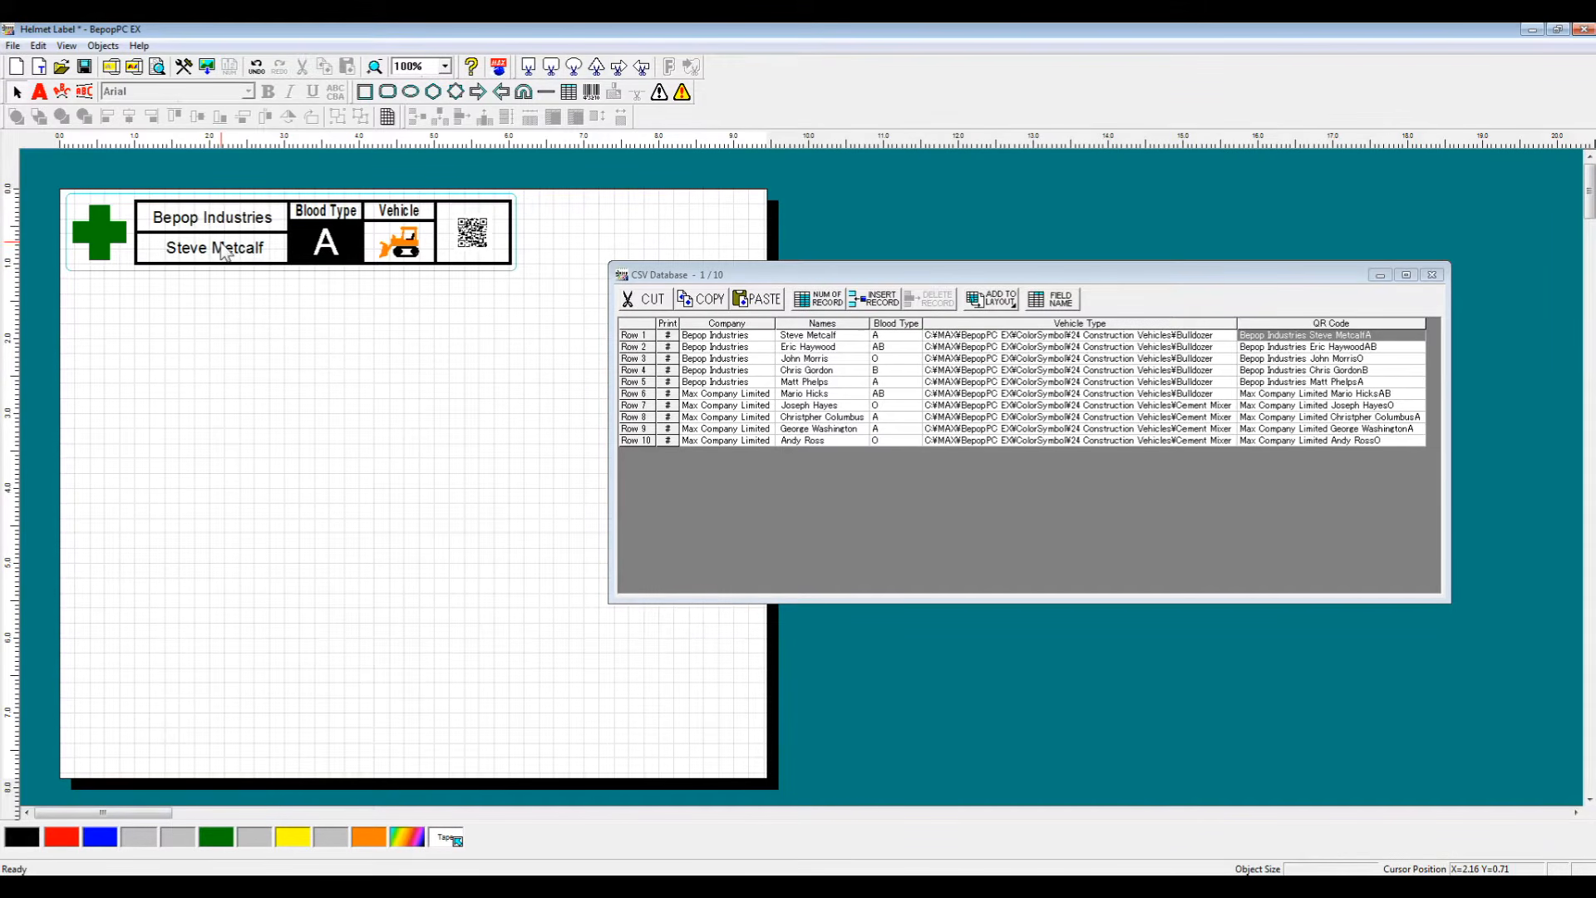
Step: Undo the last alignment change
left_click(223, 252)
key("ctrl+z")
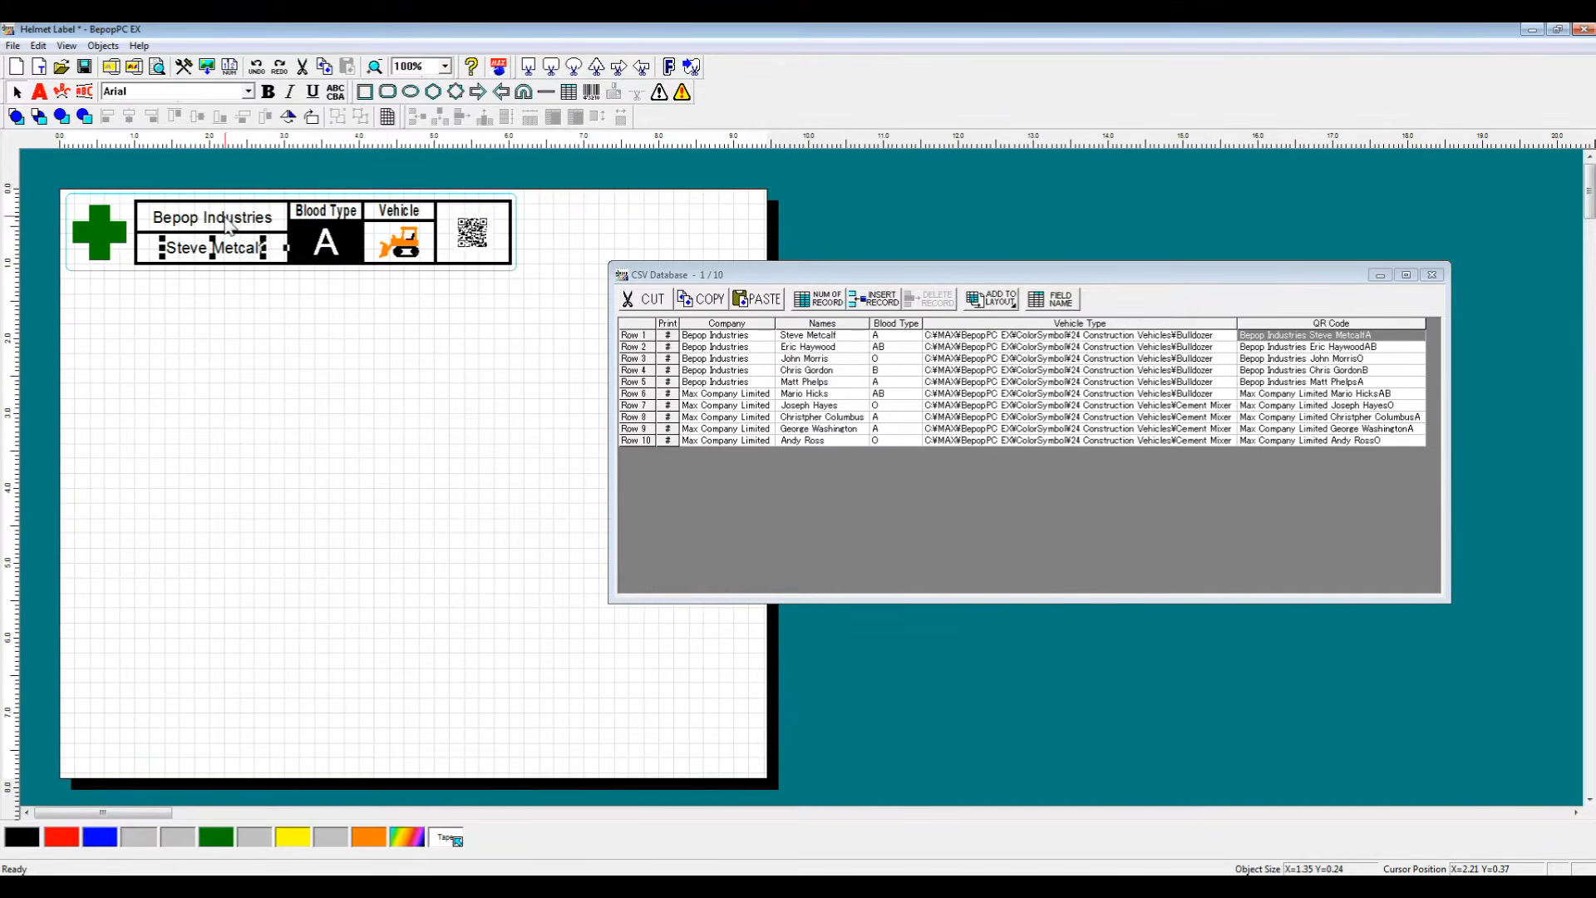
left_click(228, 221, "shift")
left_click(331, 254, "shift")
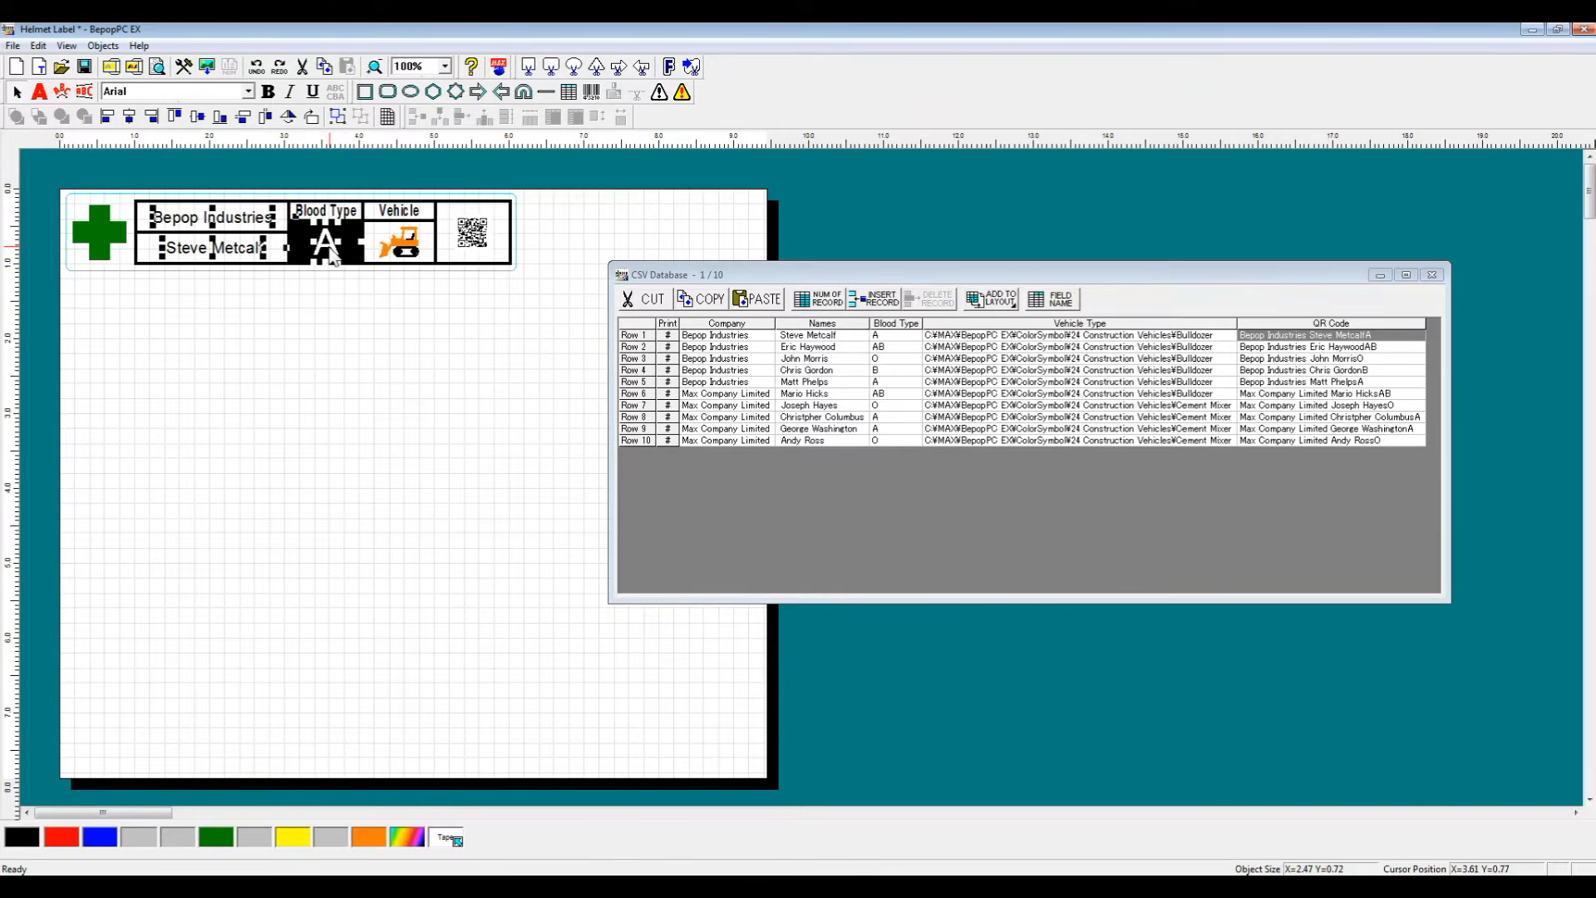
Step: Set the name text's shape size to Fixed with center alignment
double_click(221, 254)
left_click(773, 523)
left_click(732, 536)
left_click(742, 547)
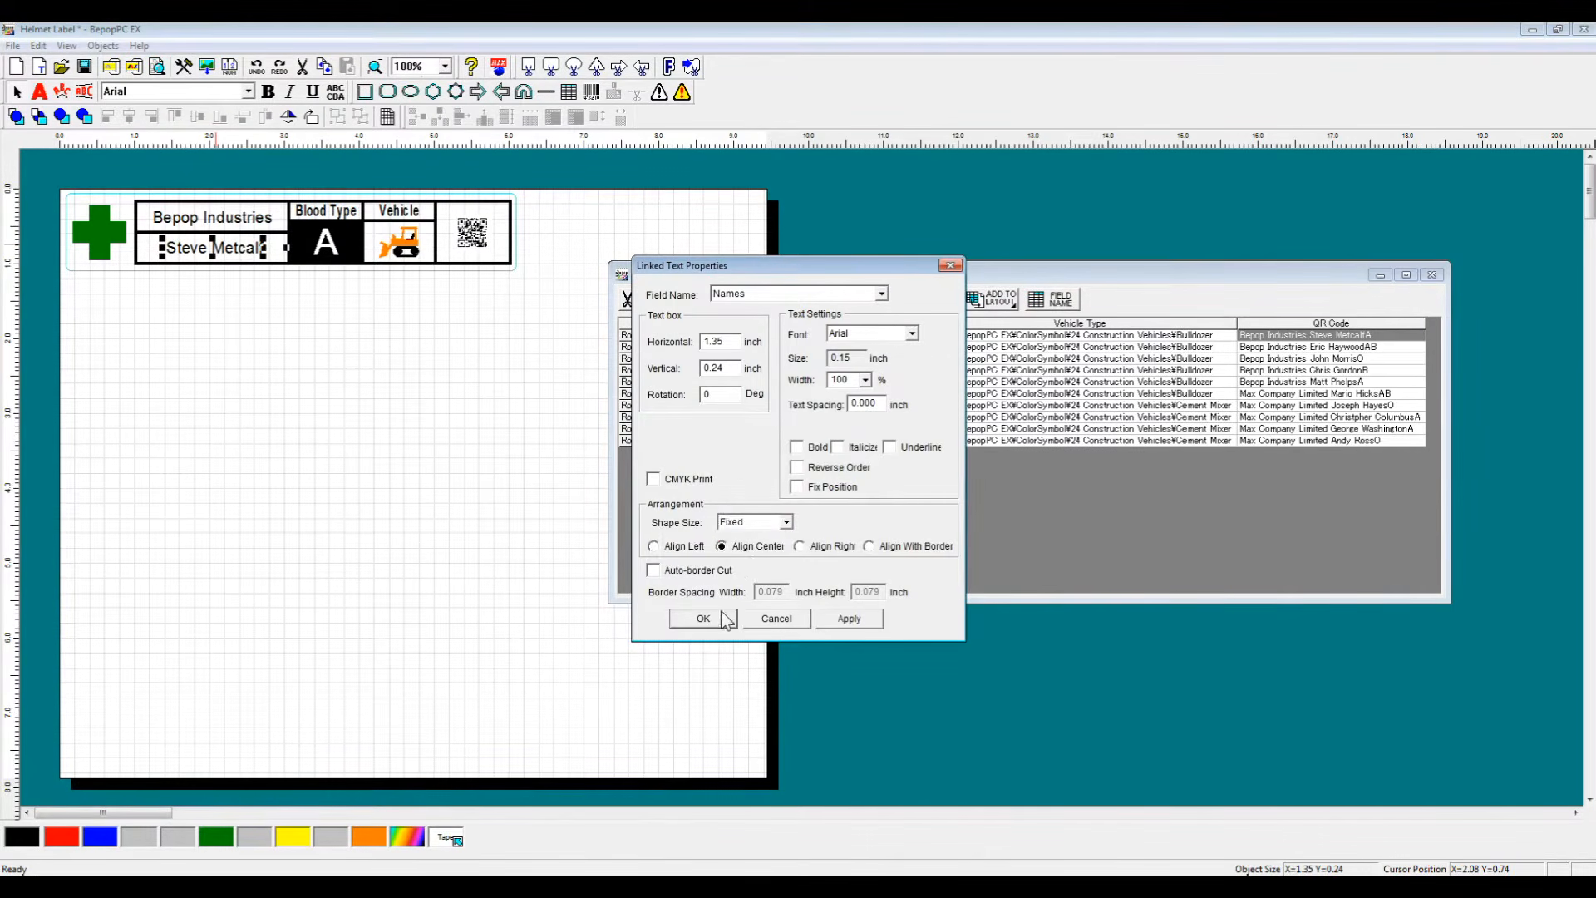
left_click(703, 619)
Step: Set the blood type text's shape size to Fixed with center alignment
double_click(348, 271)
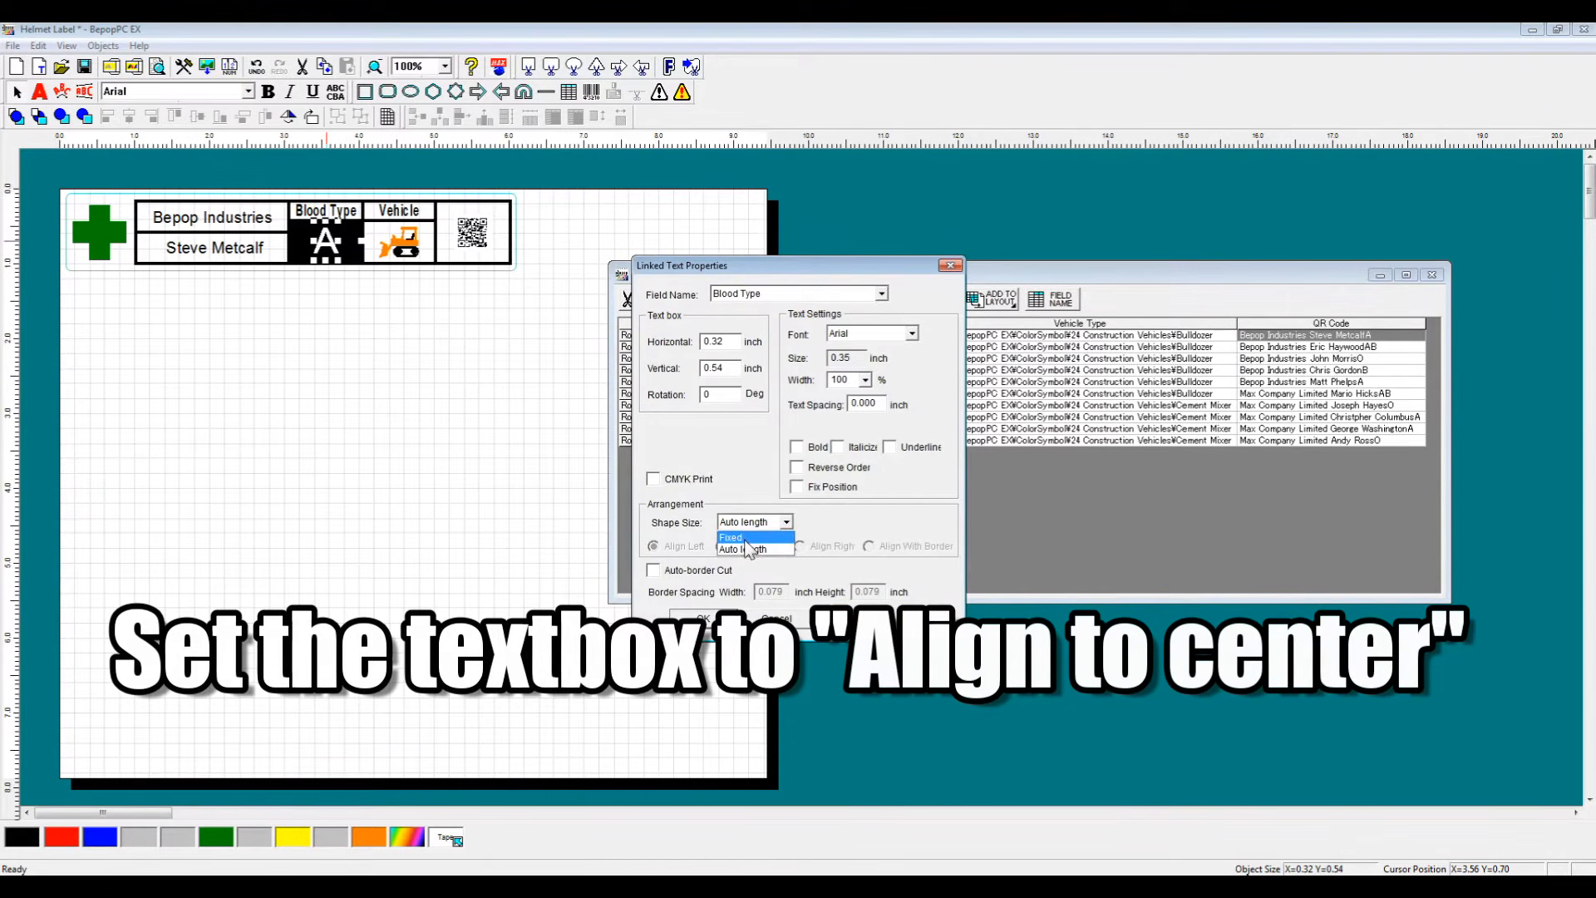
left_click(747, 539)
left_click(738, 547)
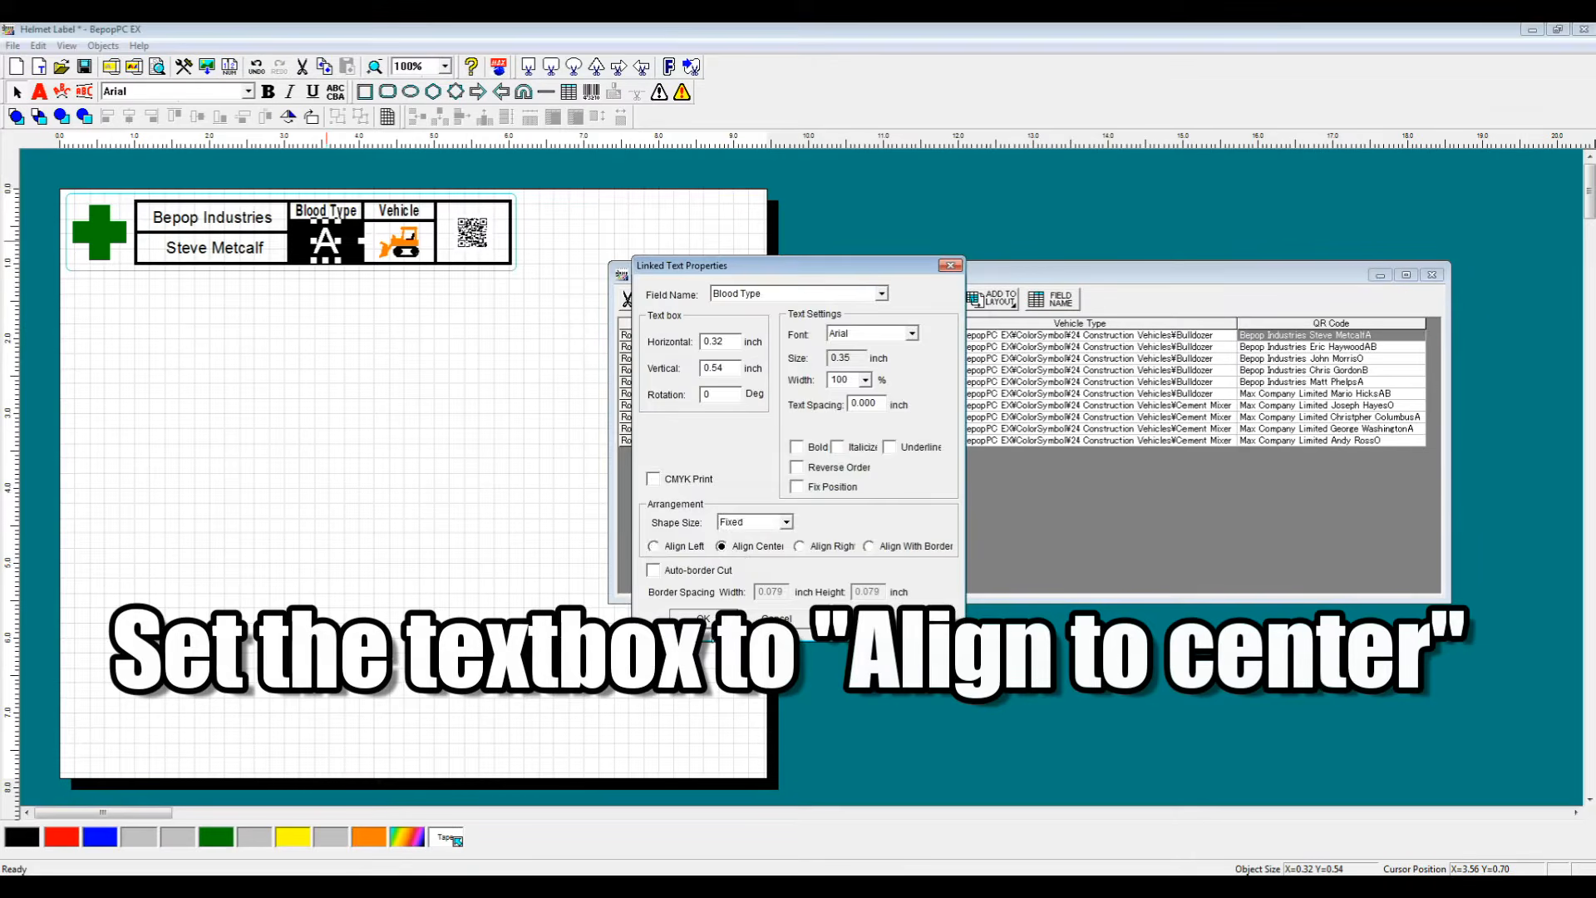
left_click(703, 618)
Step: Set the company text's shape size to Fixed with center alignment
left_click(200, 229)
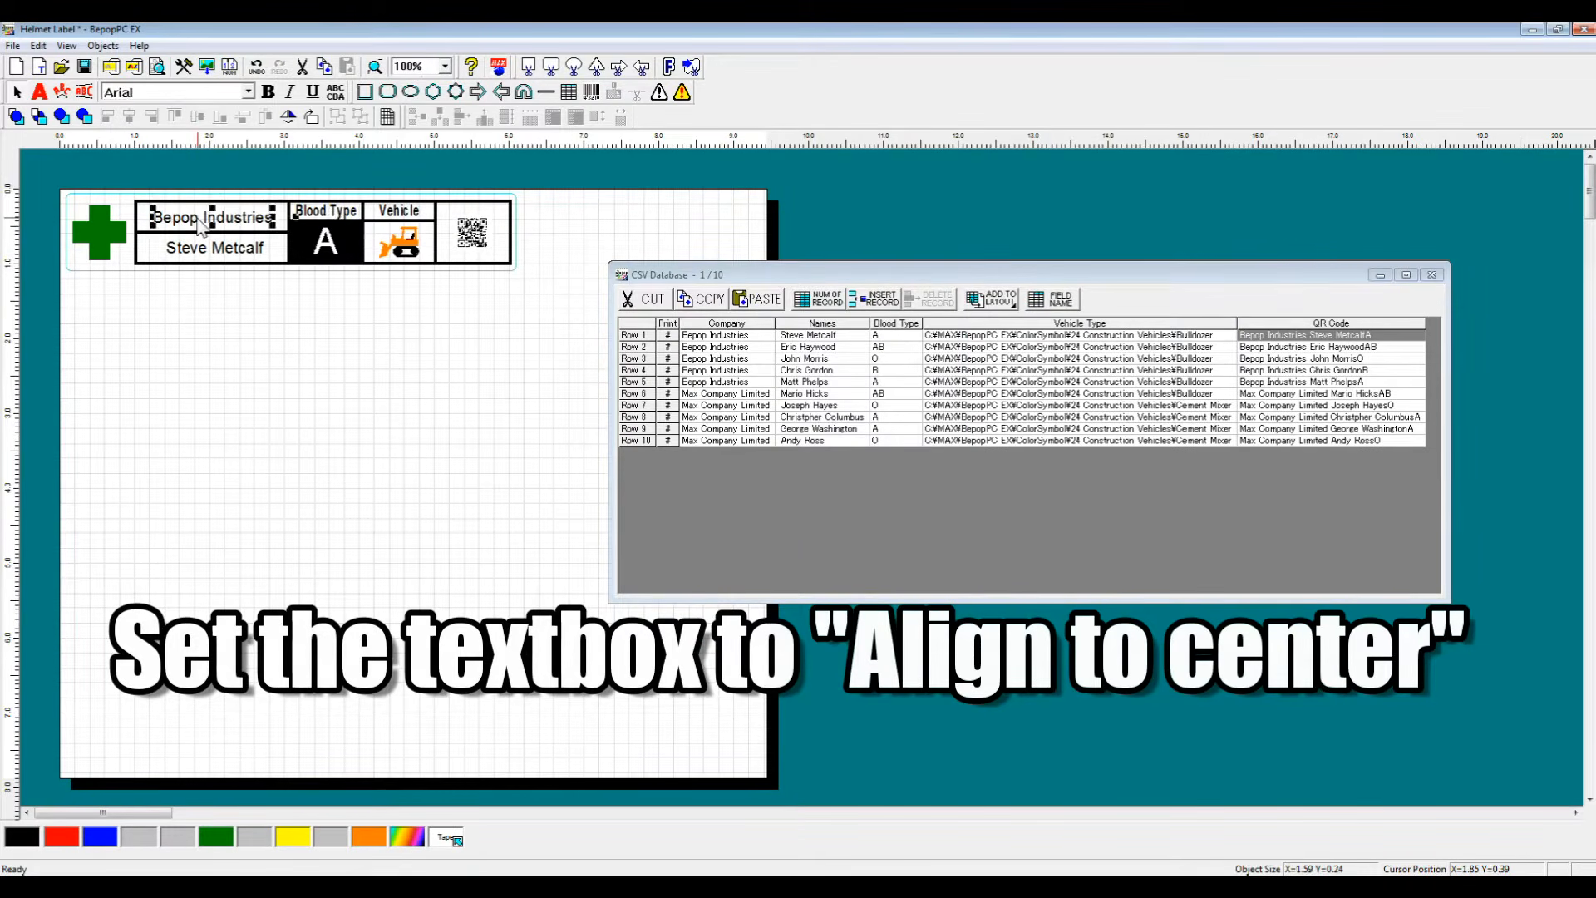
double_click(201, 228)
left_click(755, 522)
left_click(748, 539)
left_click(739, 546)
left_click(703, 620)
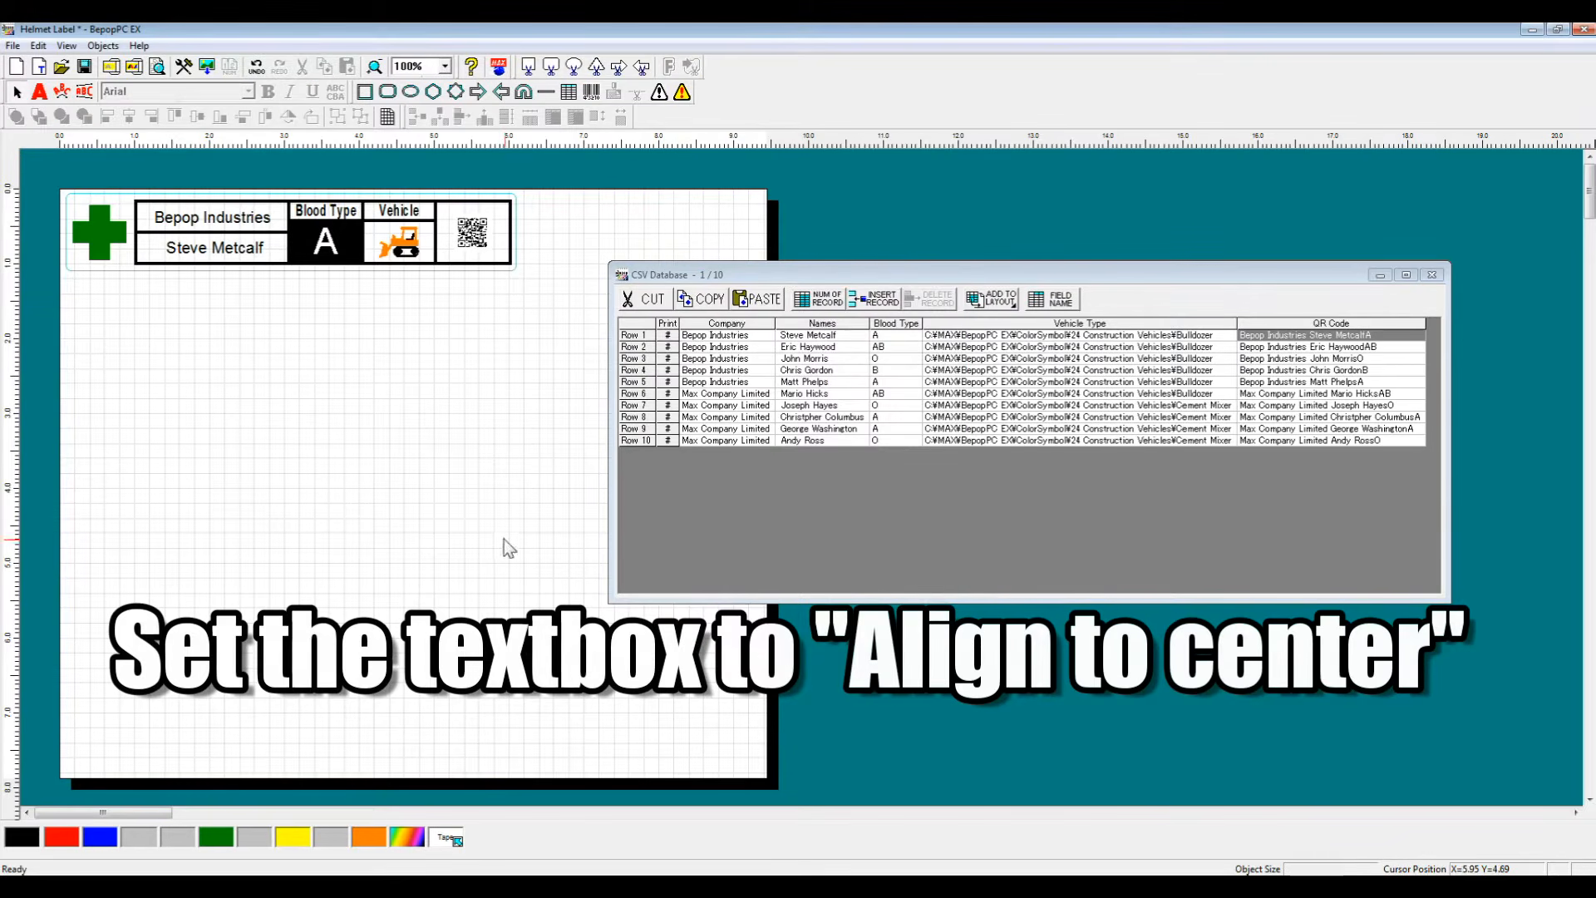
Step: Stretch the company and name text boxes to span the width of their cells
left_click_drag(152, 217, 138, 217)
left_click_drag(275, 221, 358, 244)
left_click(301, 246)
left_click(231, 263)
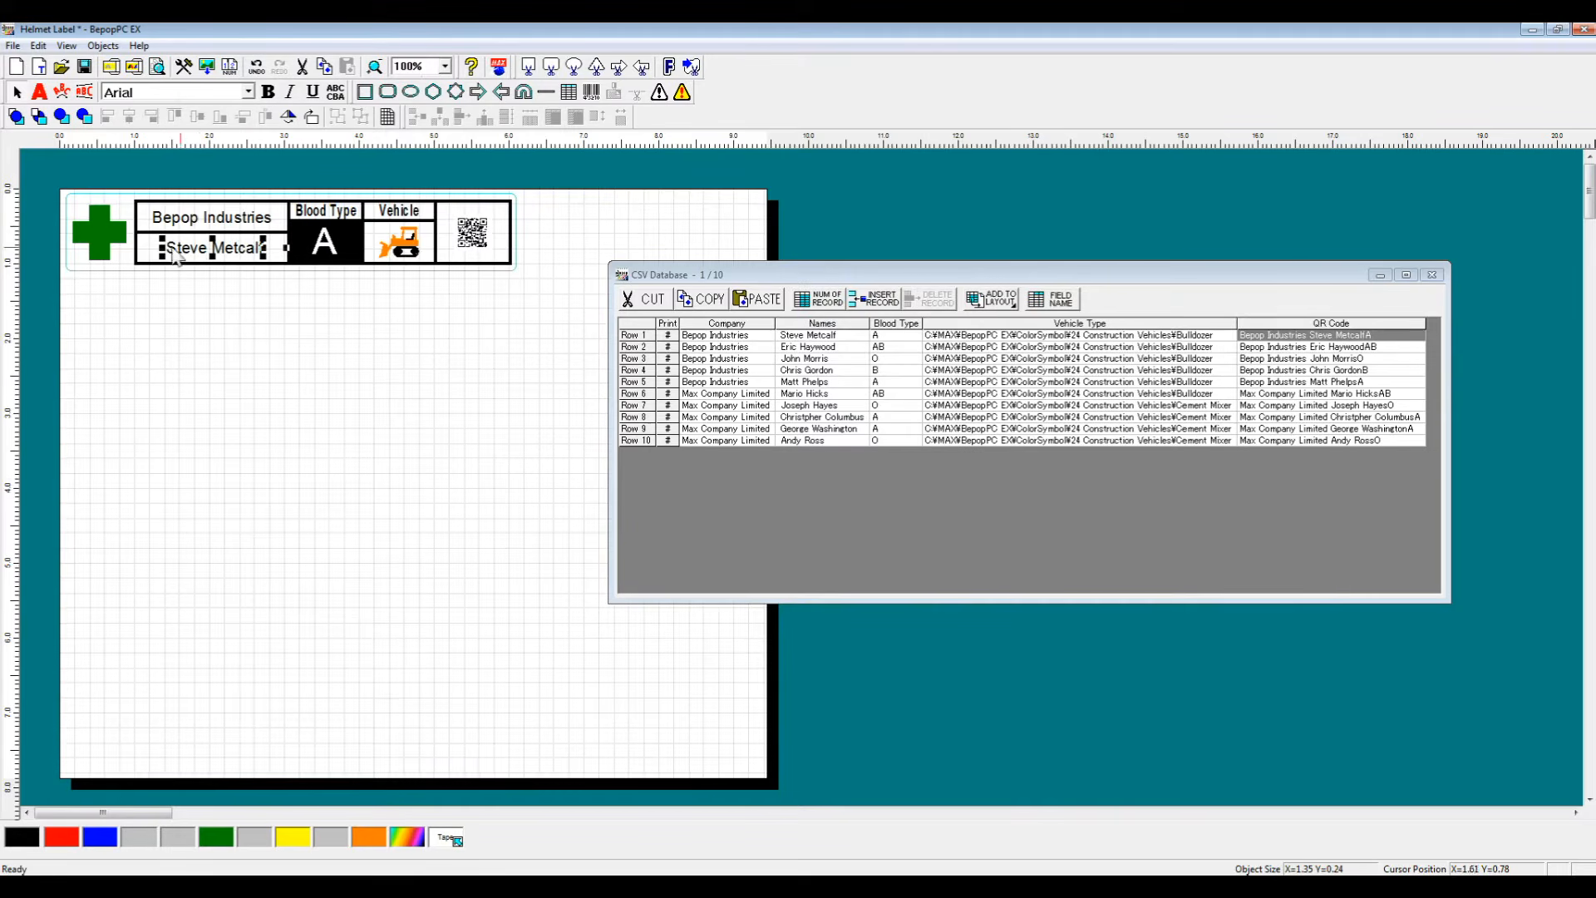
left_click_drag(162, 248, 127, 249)
left_click_drag(262, 246, 281, 246)
left_click(325, 251)
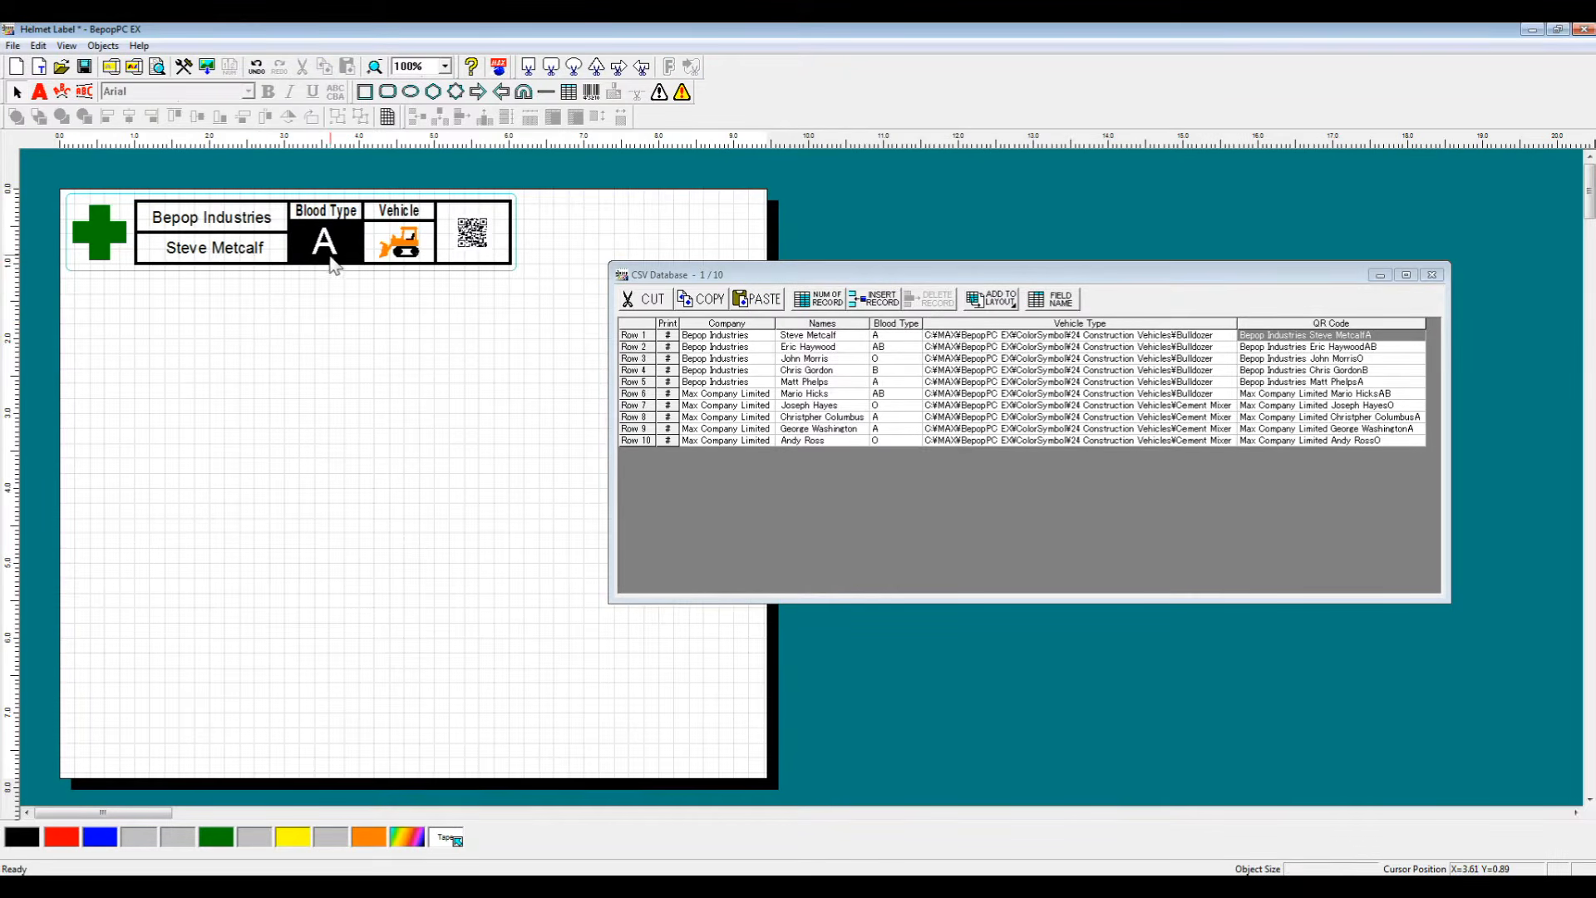
Step: Make the company, name and blood type texts bold together through their batch properties
left_click(222, 248)
left_click(228, 221, "shift")
right_click(234, 220)
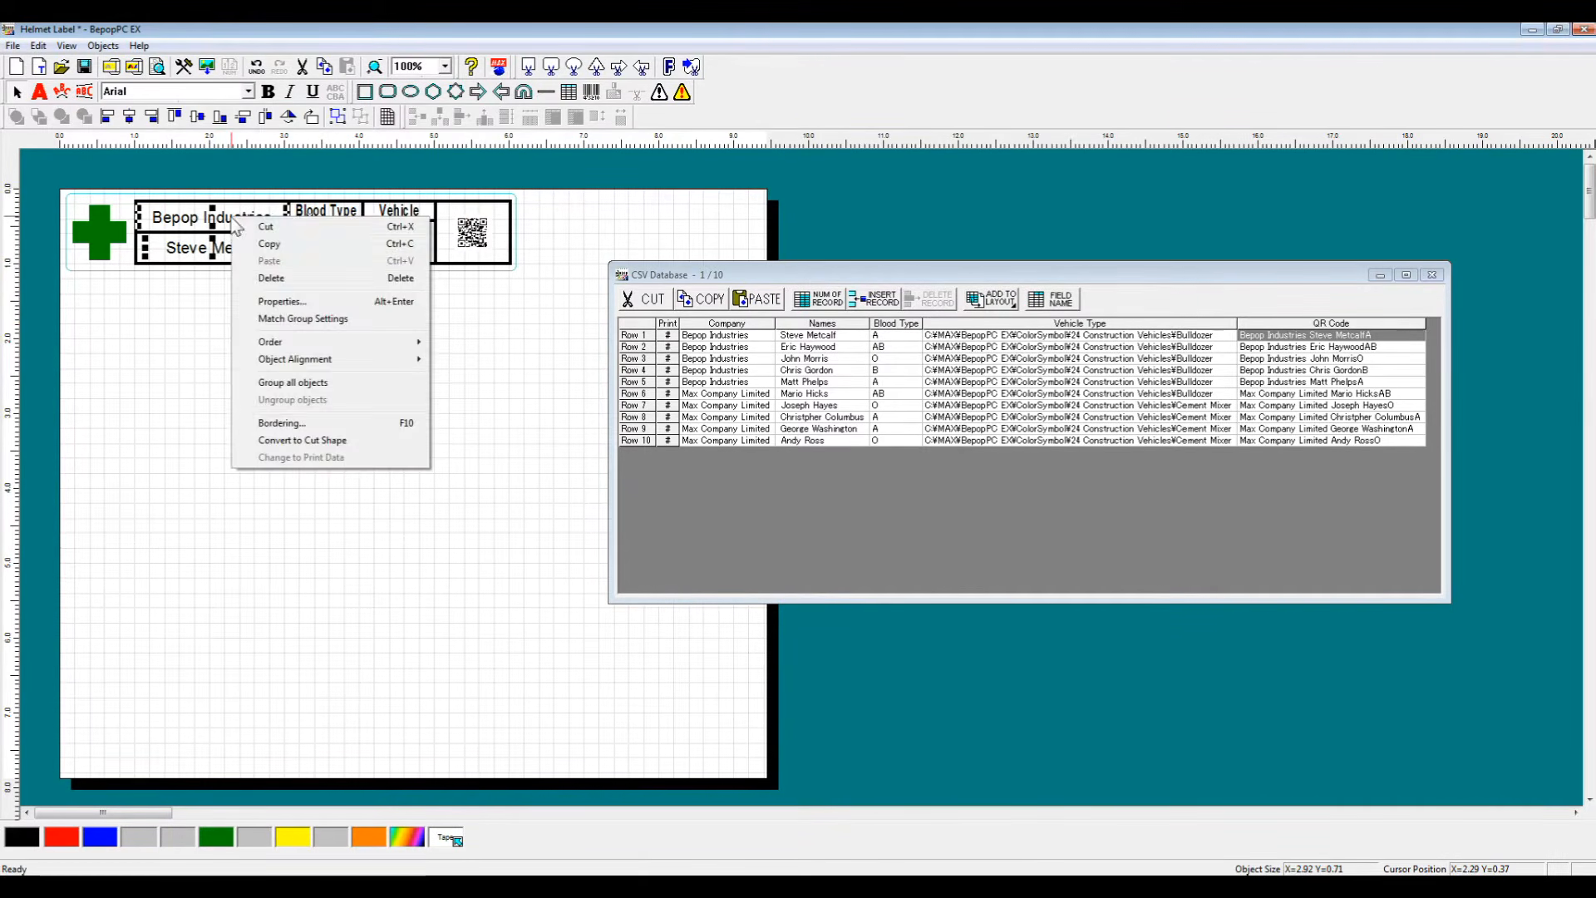
left_click(281, 301)
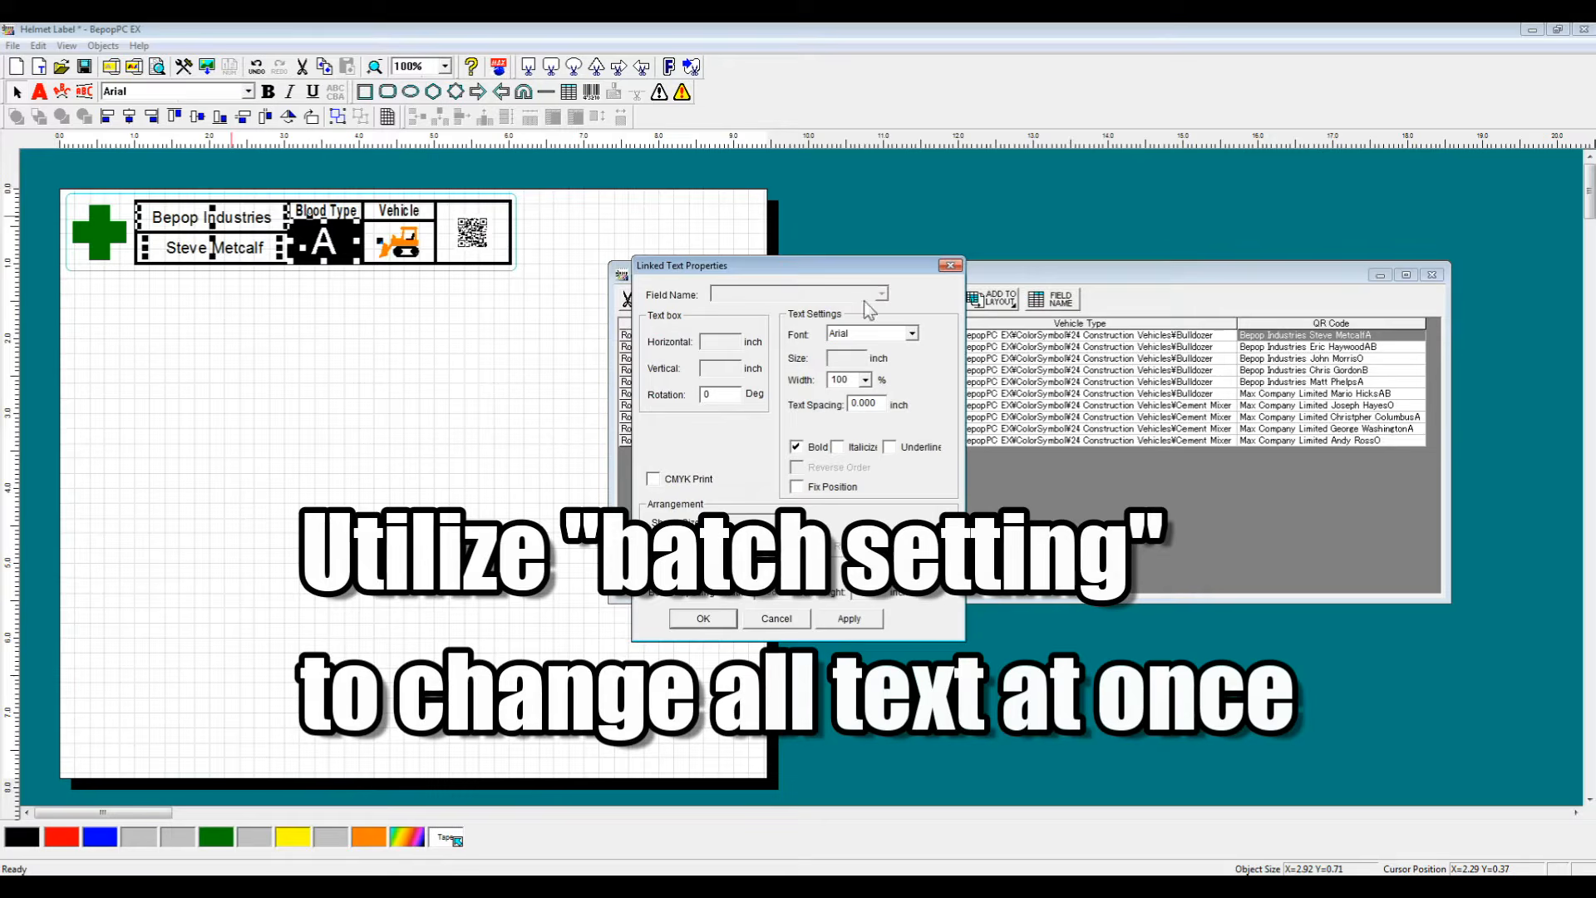
left_click(704, 618)
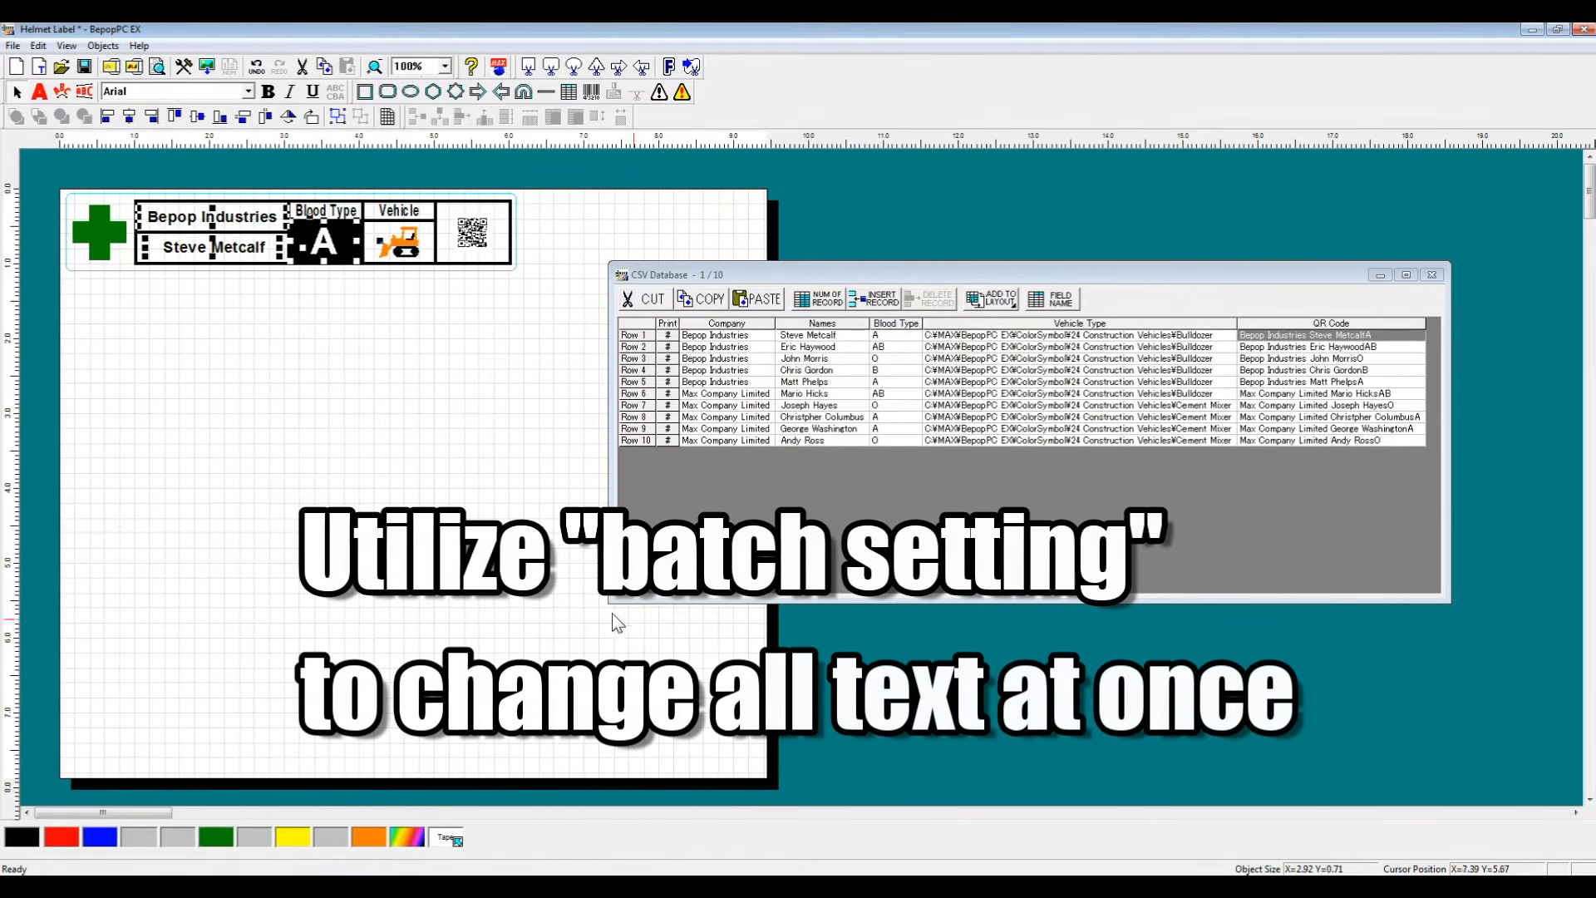
Step: Step through the database records to preview the label for the following rows
left_click(300, 391)
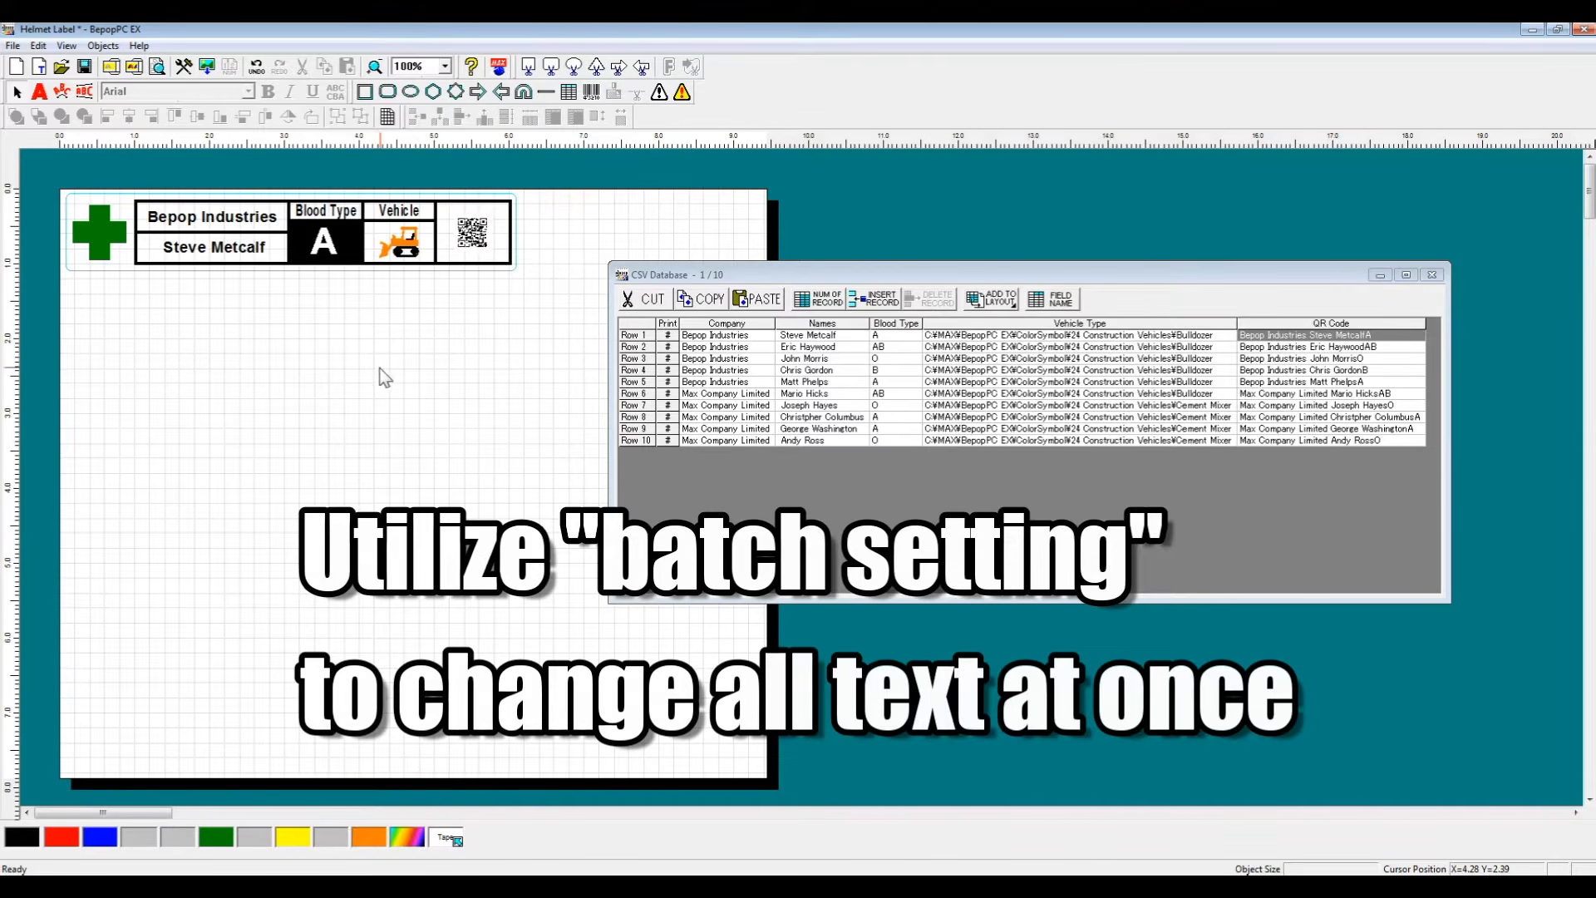
left_click(625, 335)
key("Down")
key("Down")
key("Down")
key("Down")
key("Down")
key("Down")
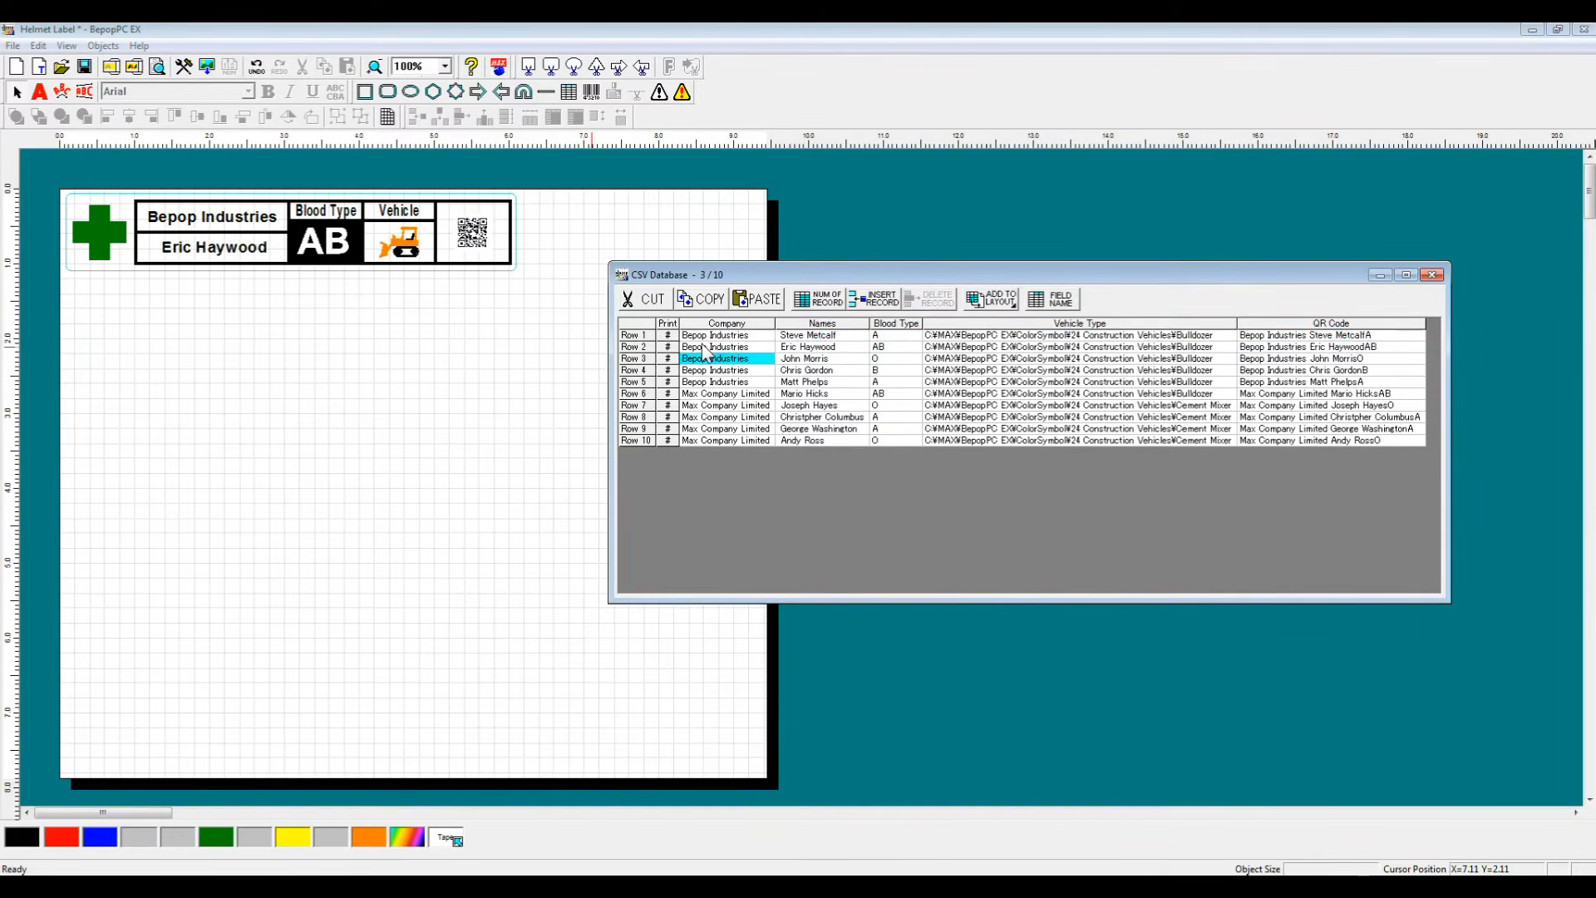
Step: Move up and down through the database records to check the label preview for each row
key("Down")
key("Down")
key("Down")
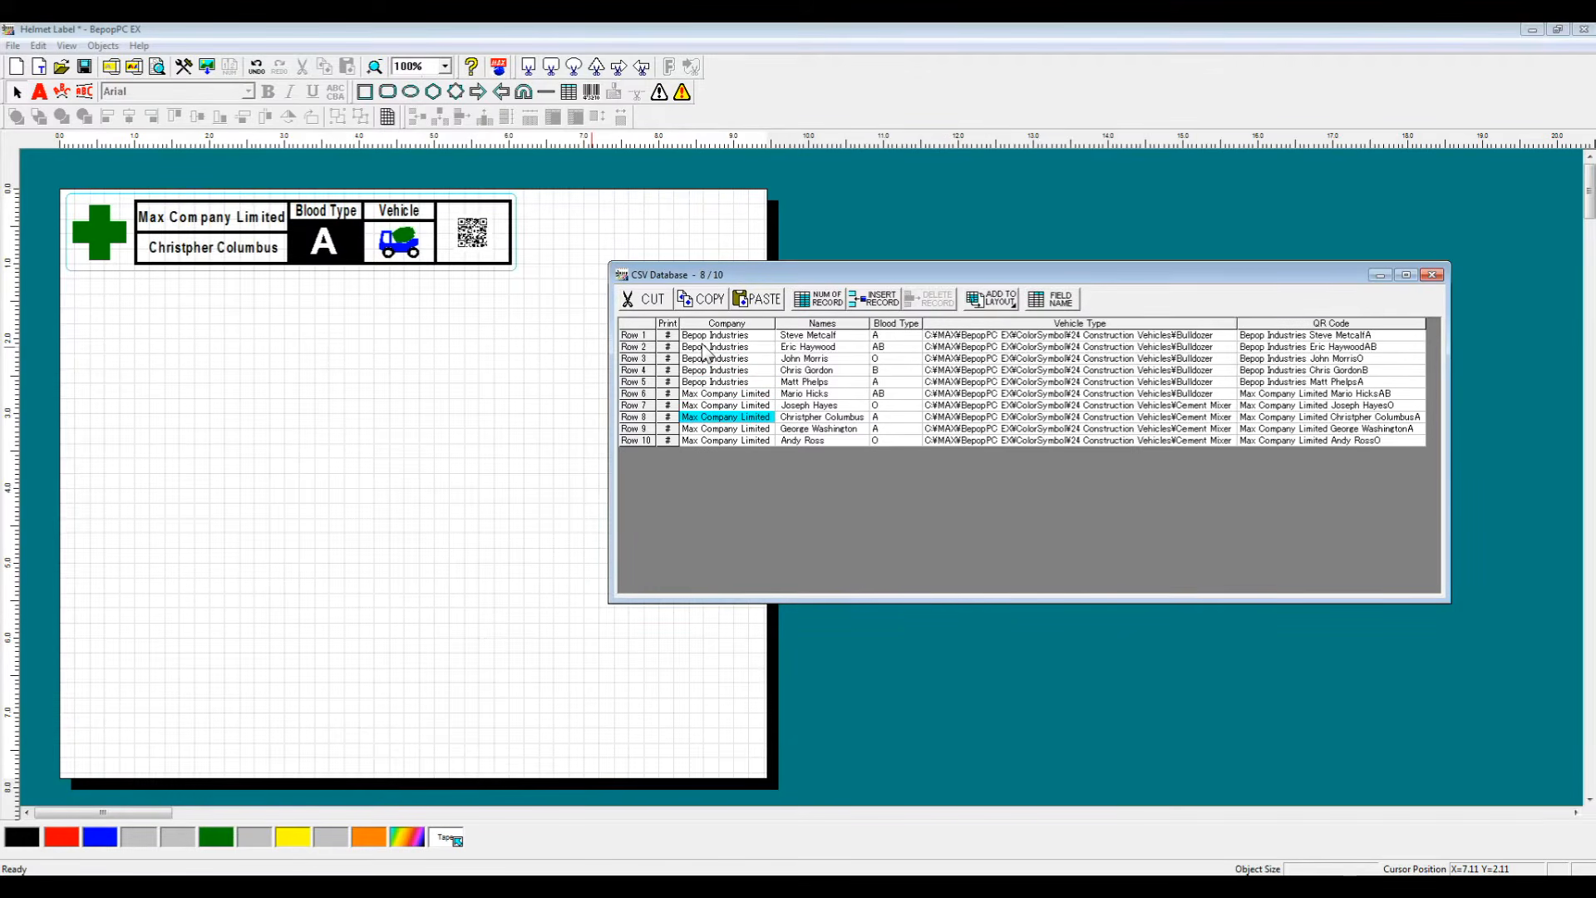
key("Up")
key("Up")
key("Up")
key("Up")
key("Up")
key("Up")
key("Up")
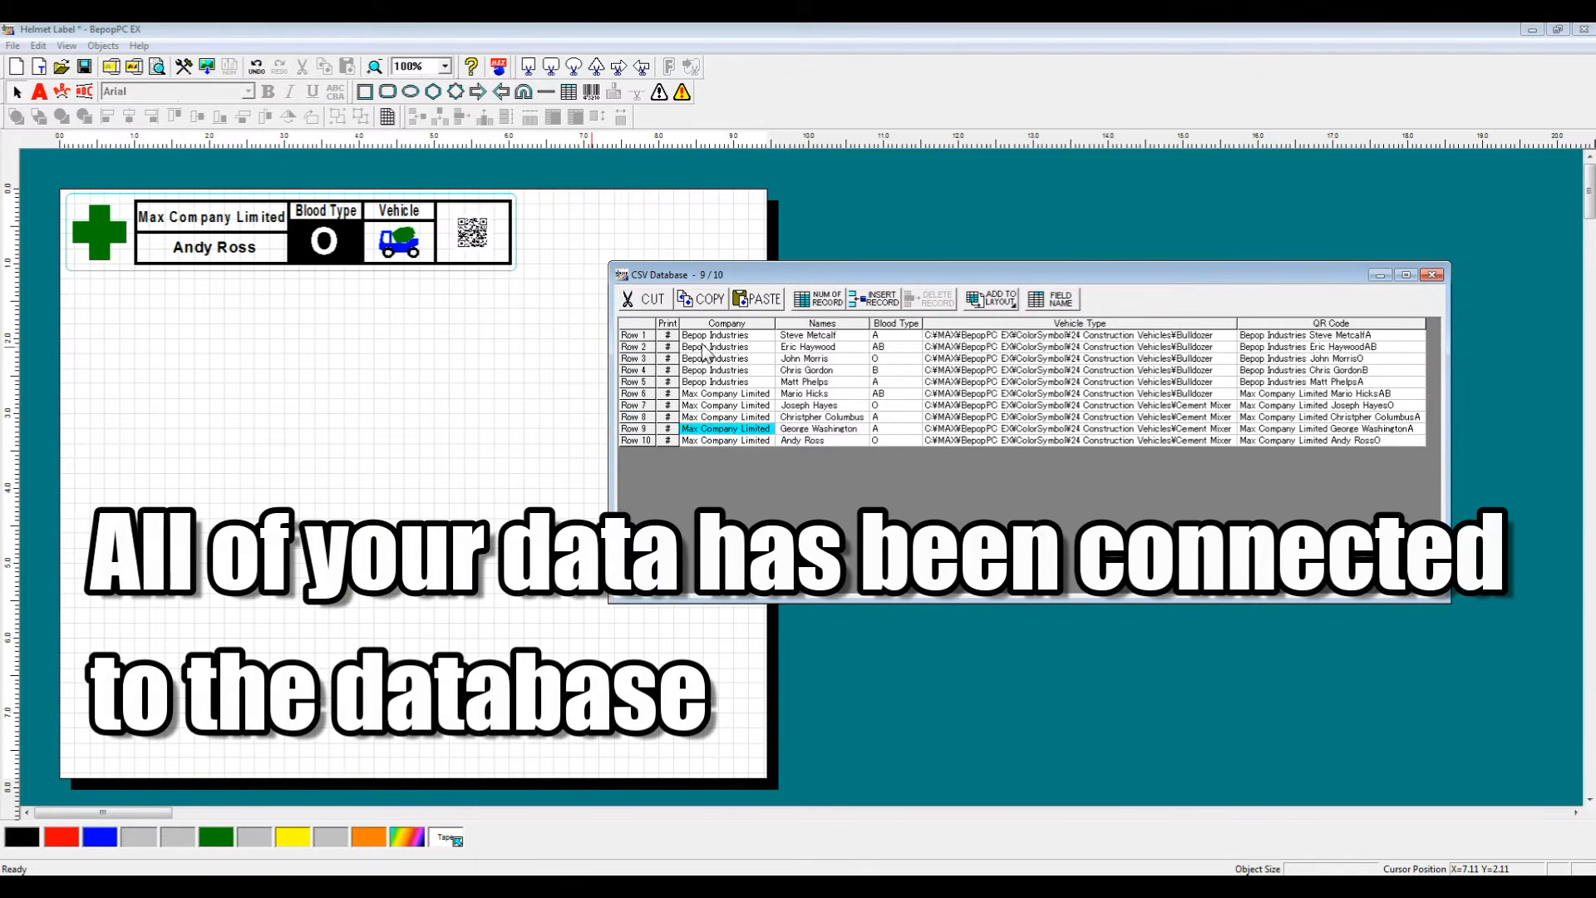
key("Up")
key("Up")
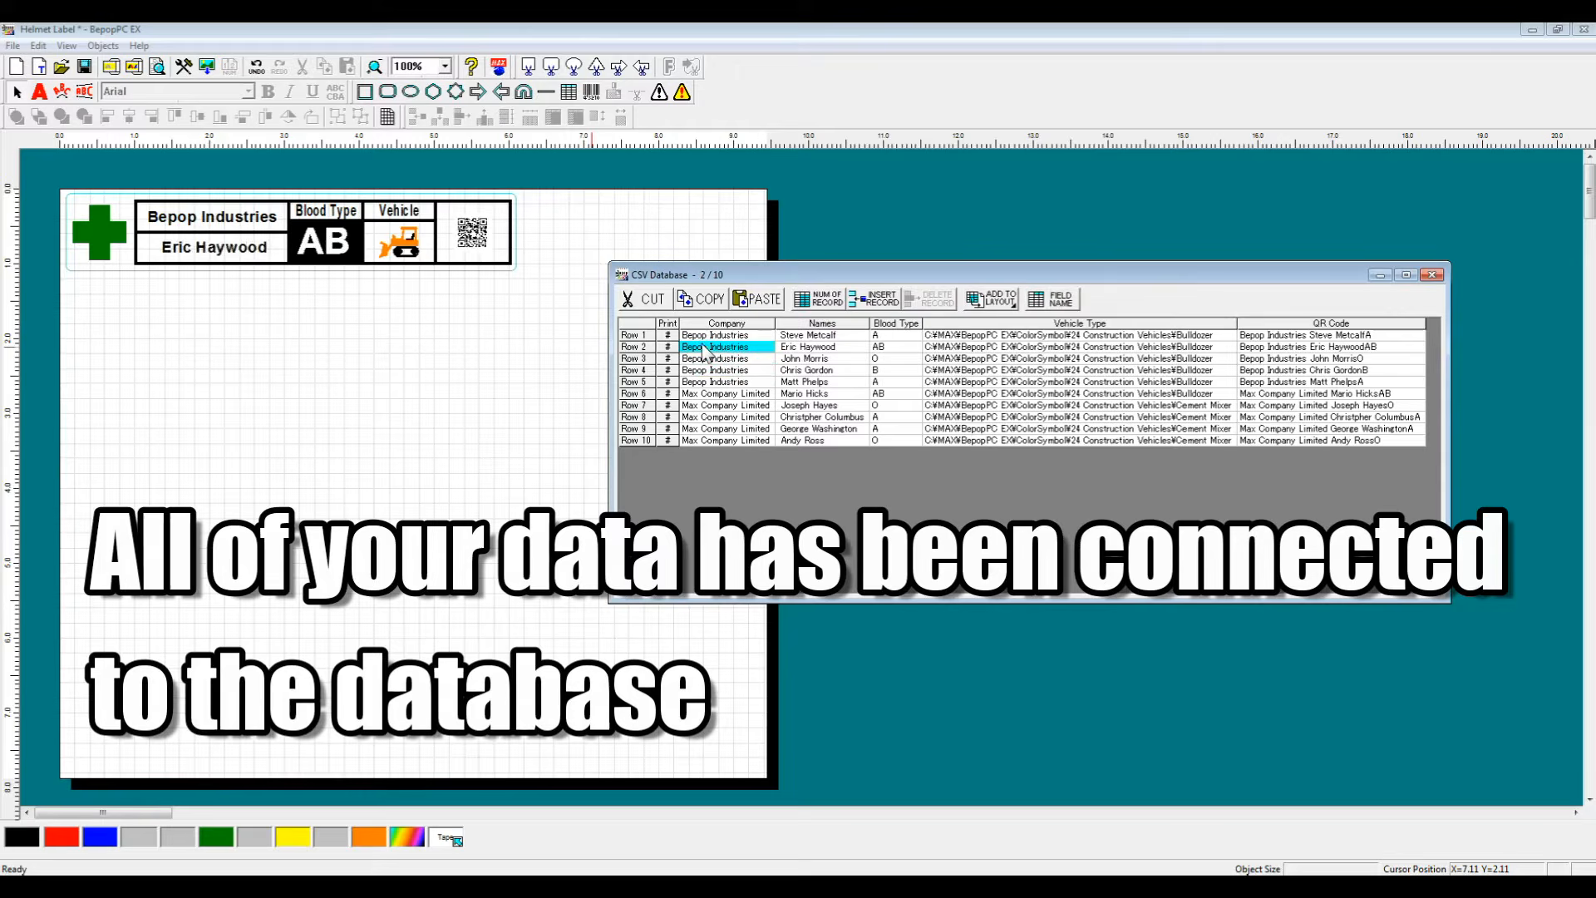
key("Down")
key("Down")
key("Down")
key("Down")
key("Down")
key("Down")
key("Down")
key("Down")
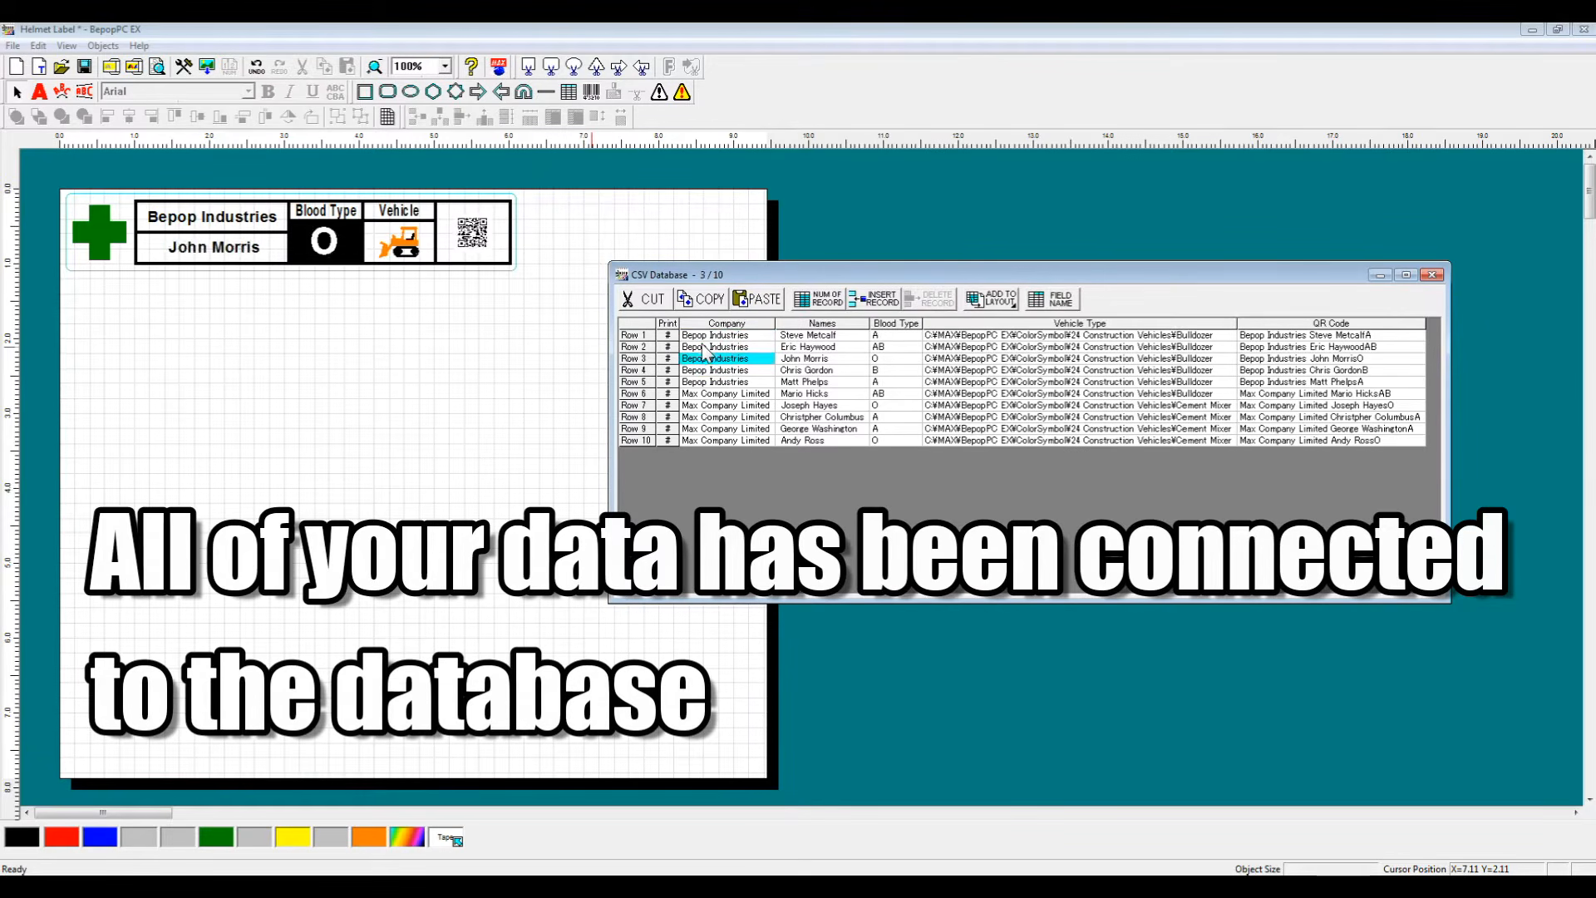
key("Down")
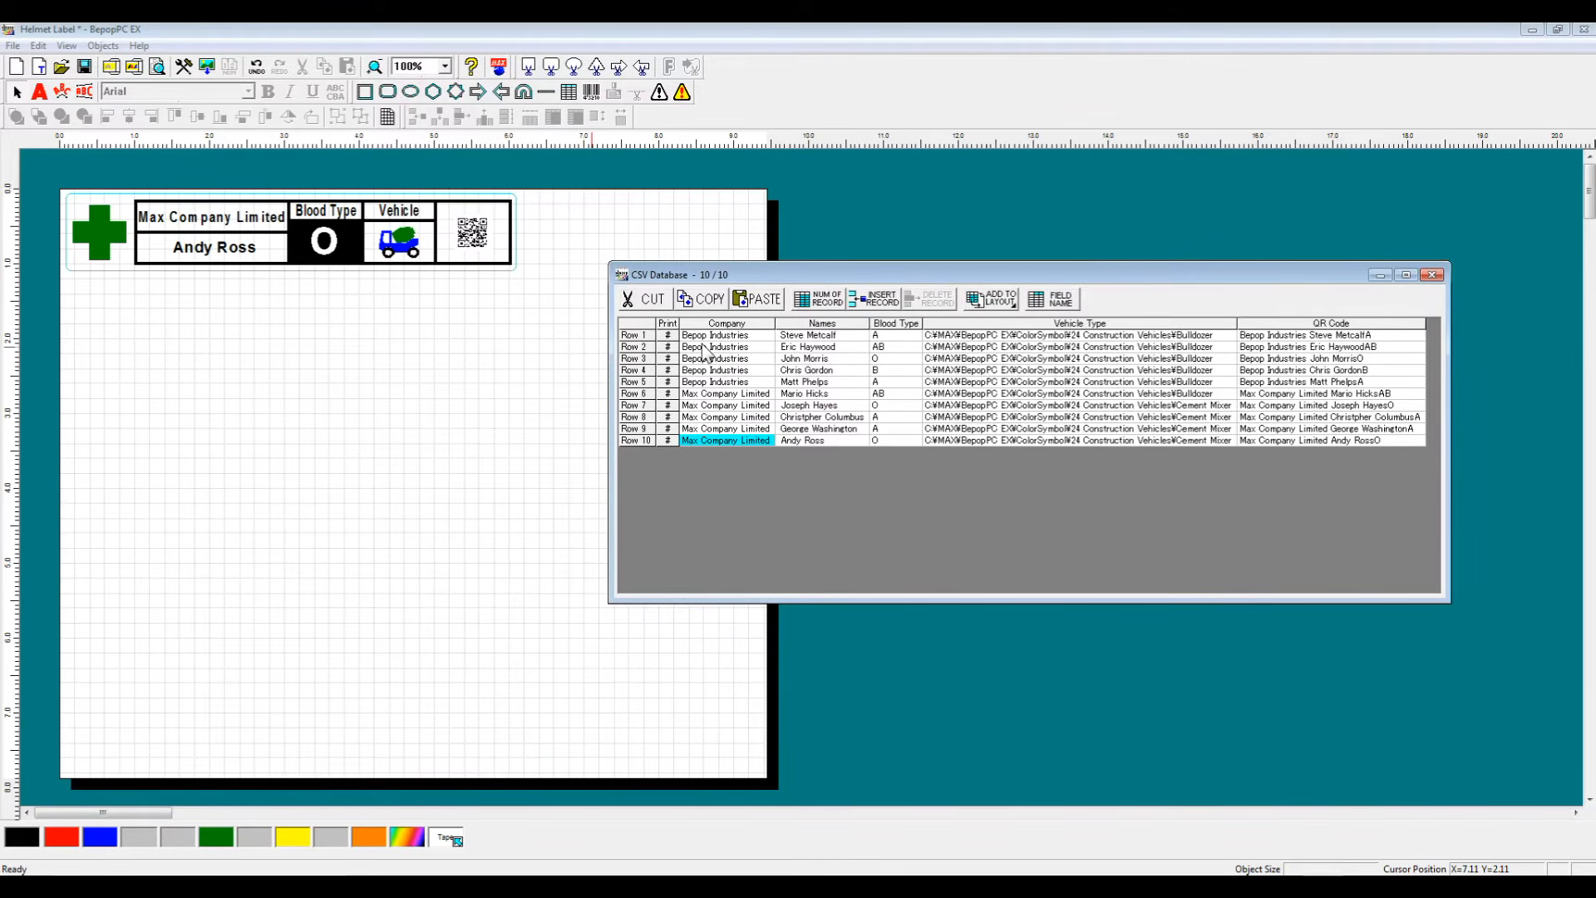
Step: Clear the print marks for rows 1, 4, 7 and 9 in the database
left_click_drag(741, 275, 755, 194)
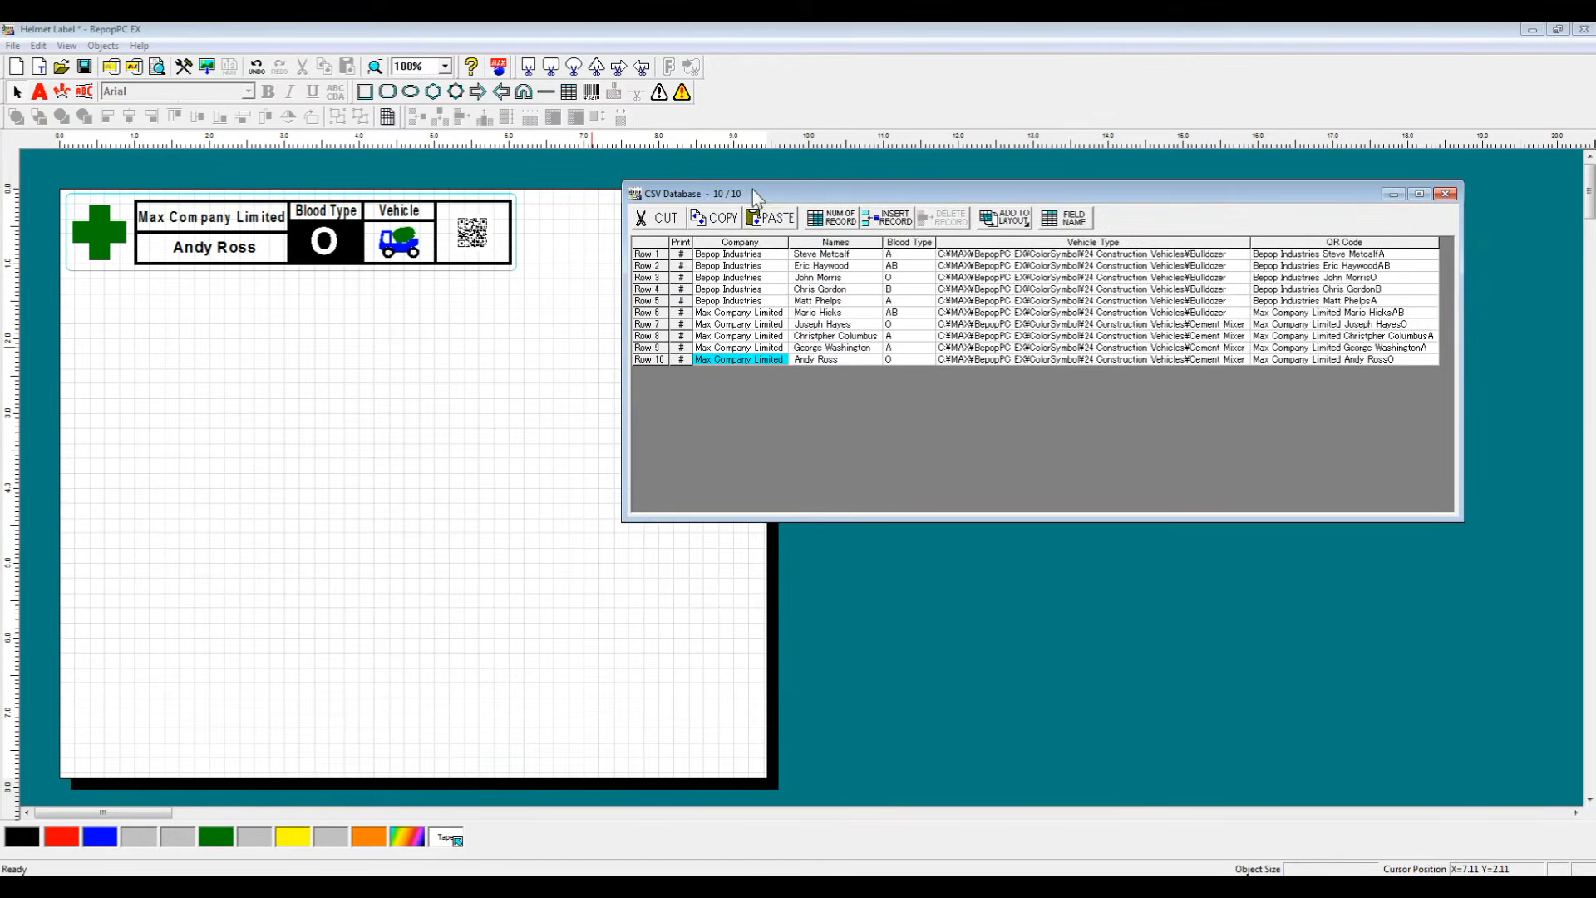
left_click(683, 256)
left_click(682, 290)
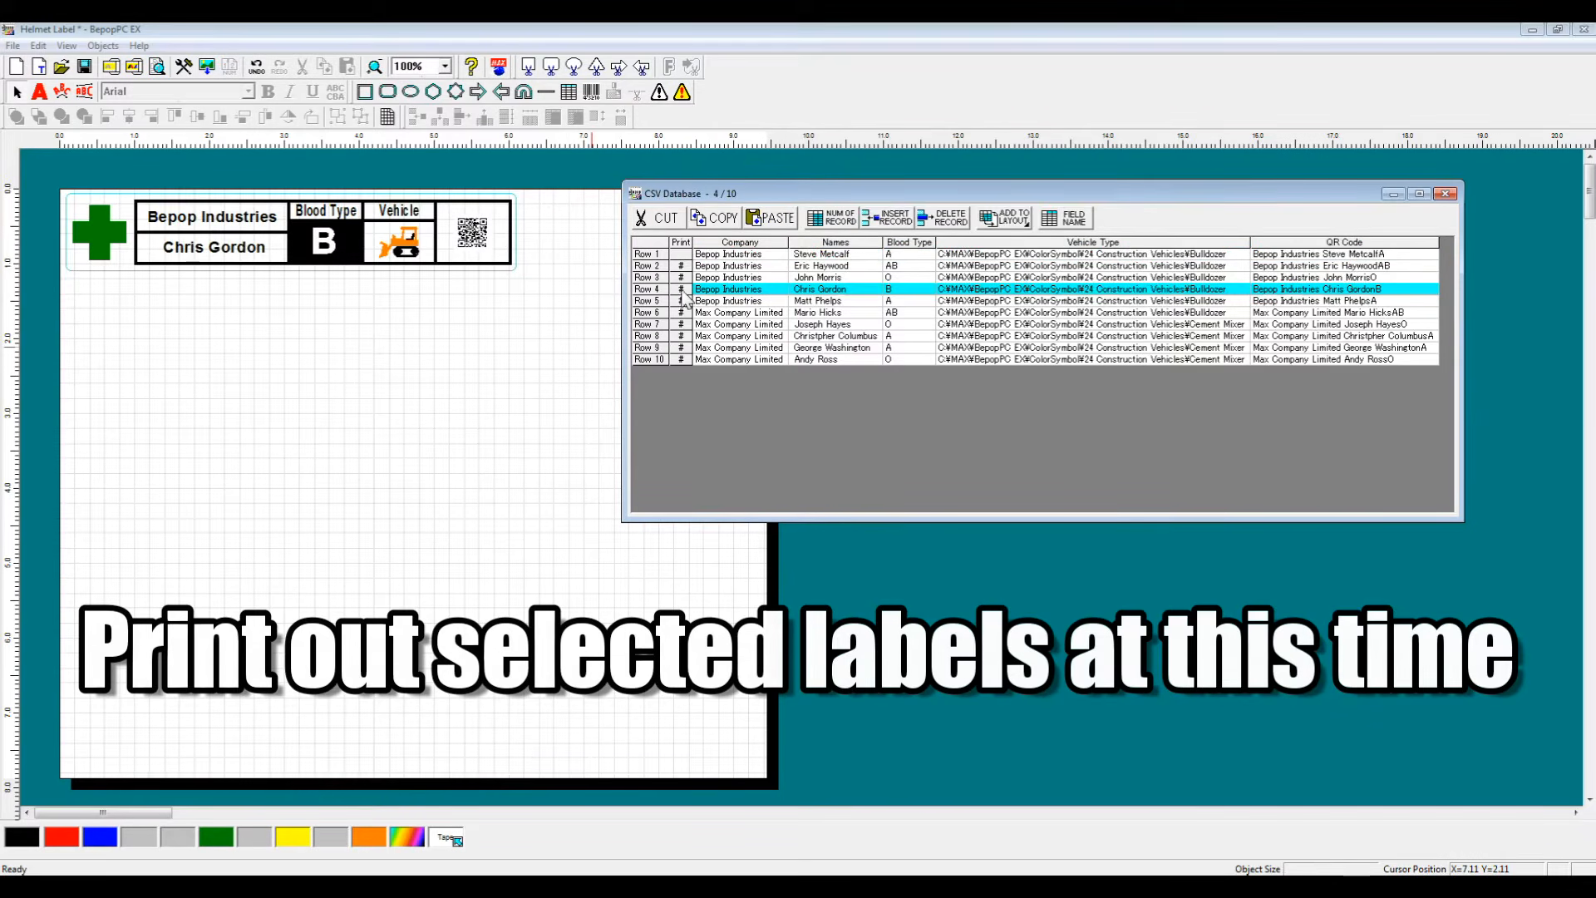
left_click(681, 324)
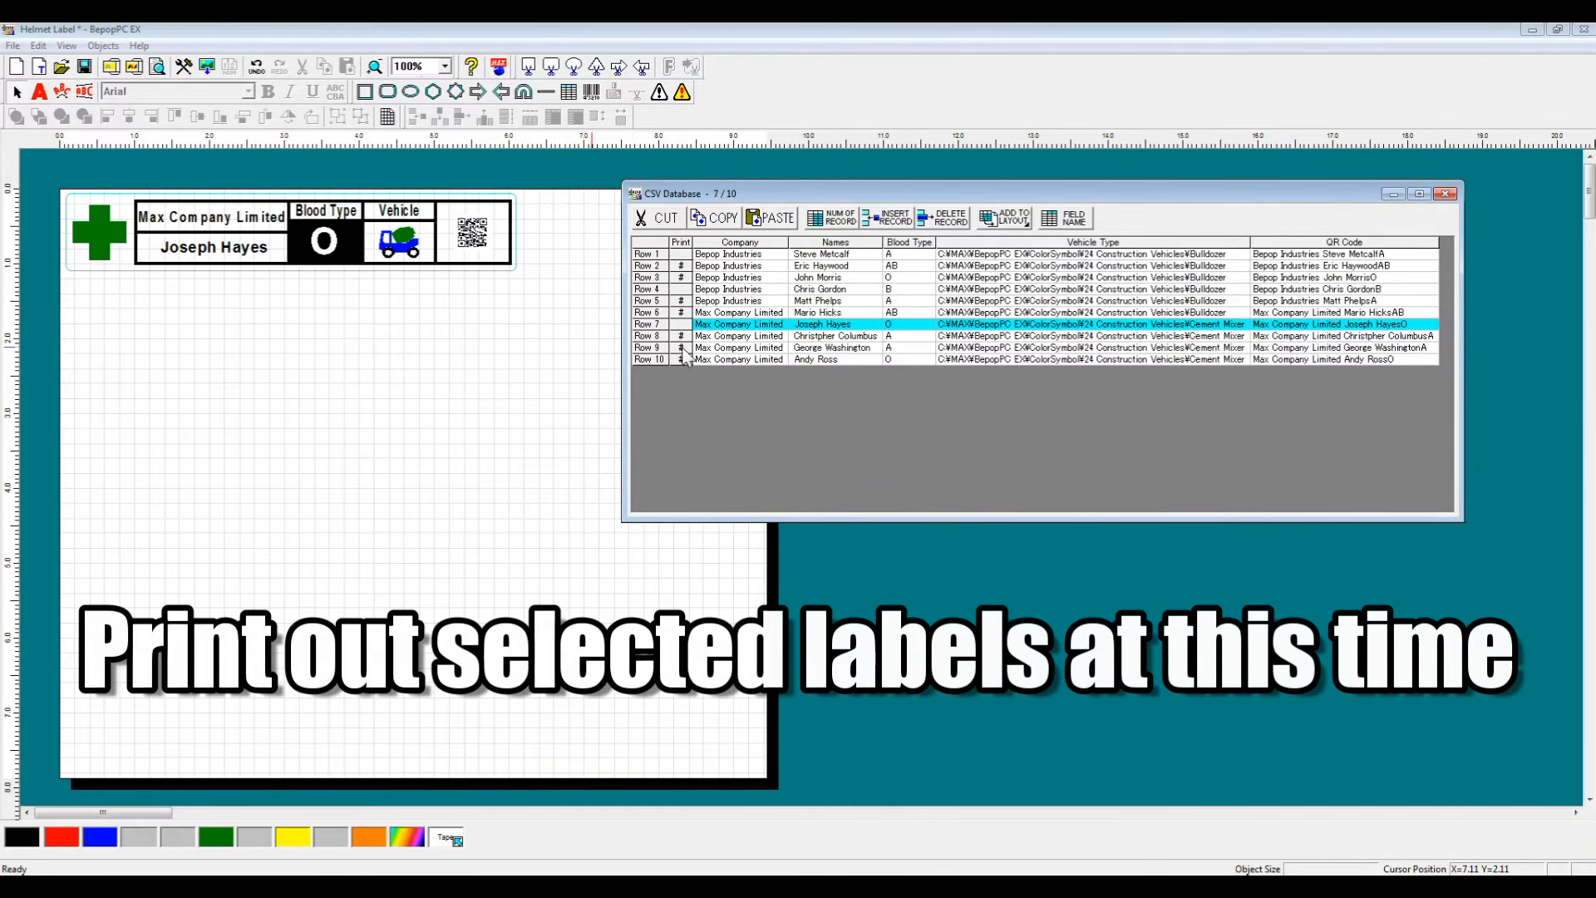
left_click(682, 347)
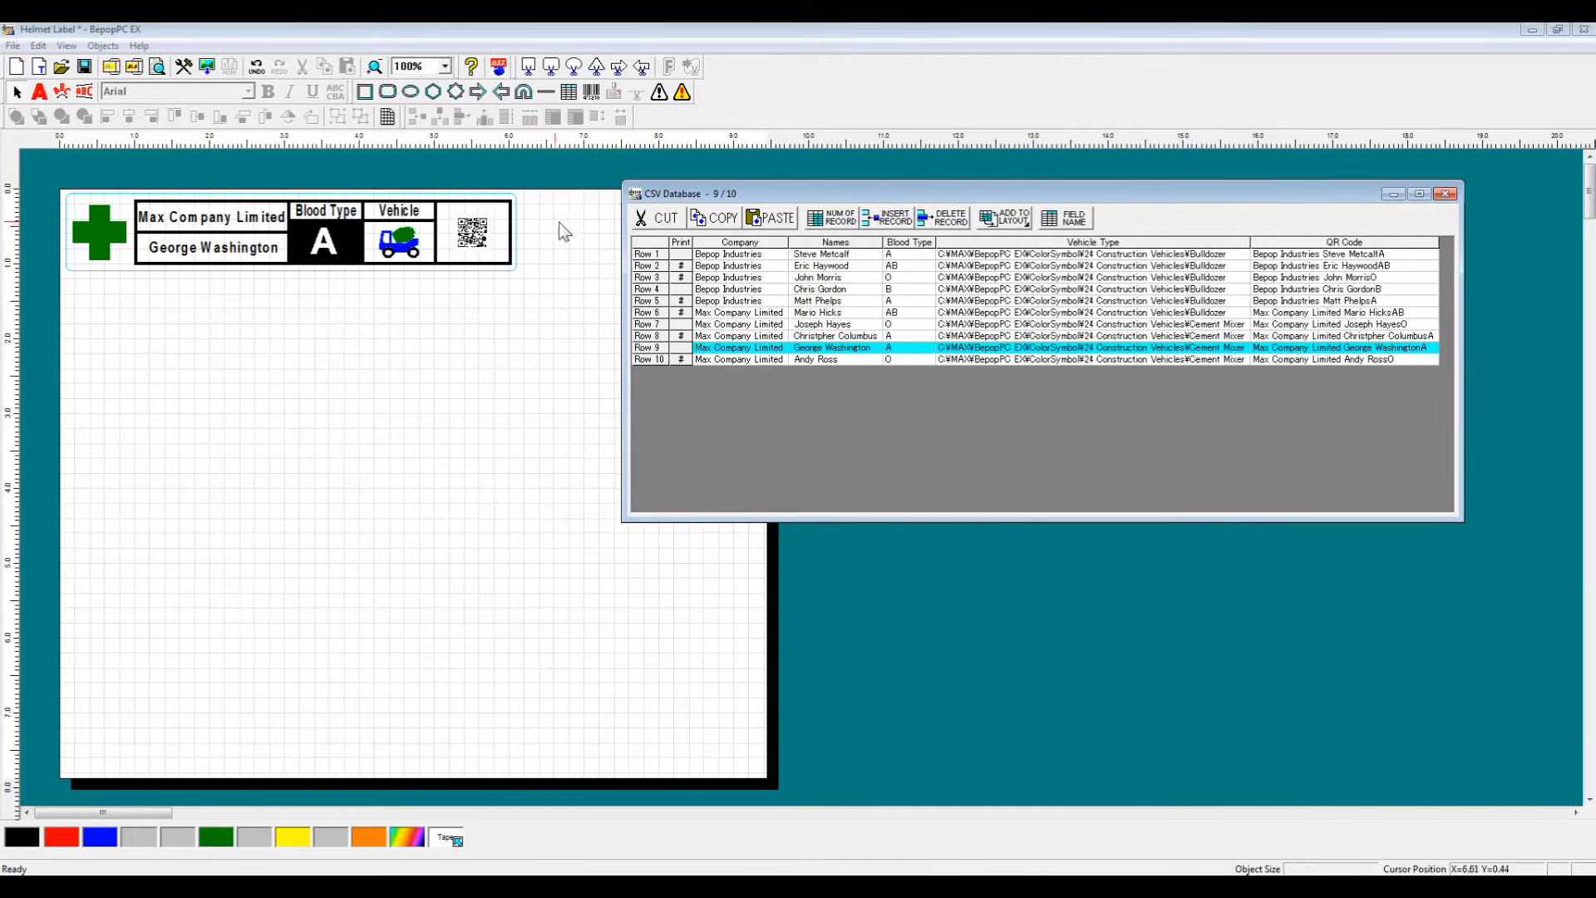
left_click(717, 291)
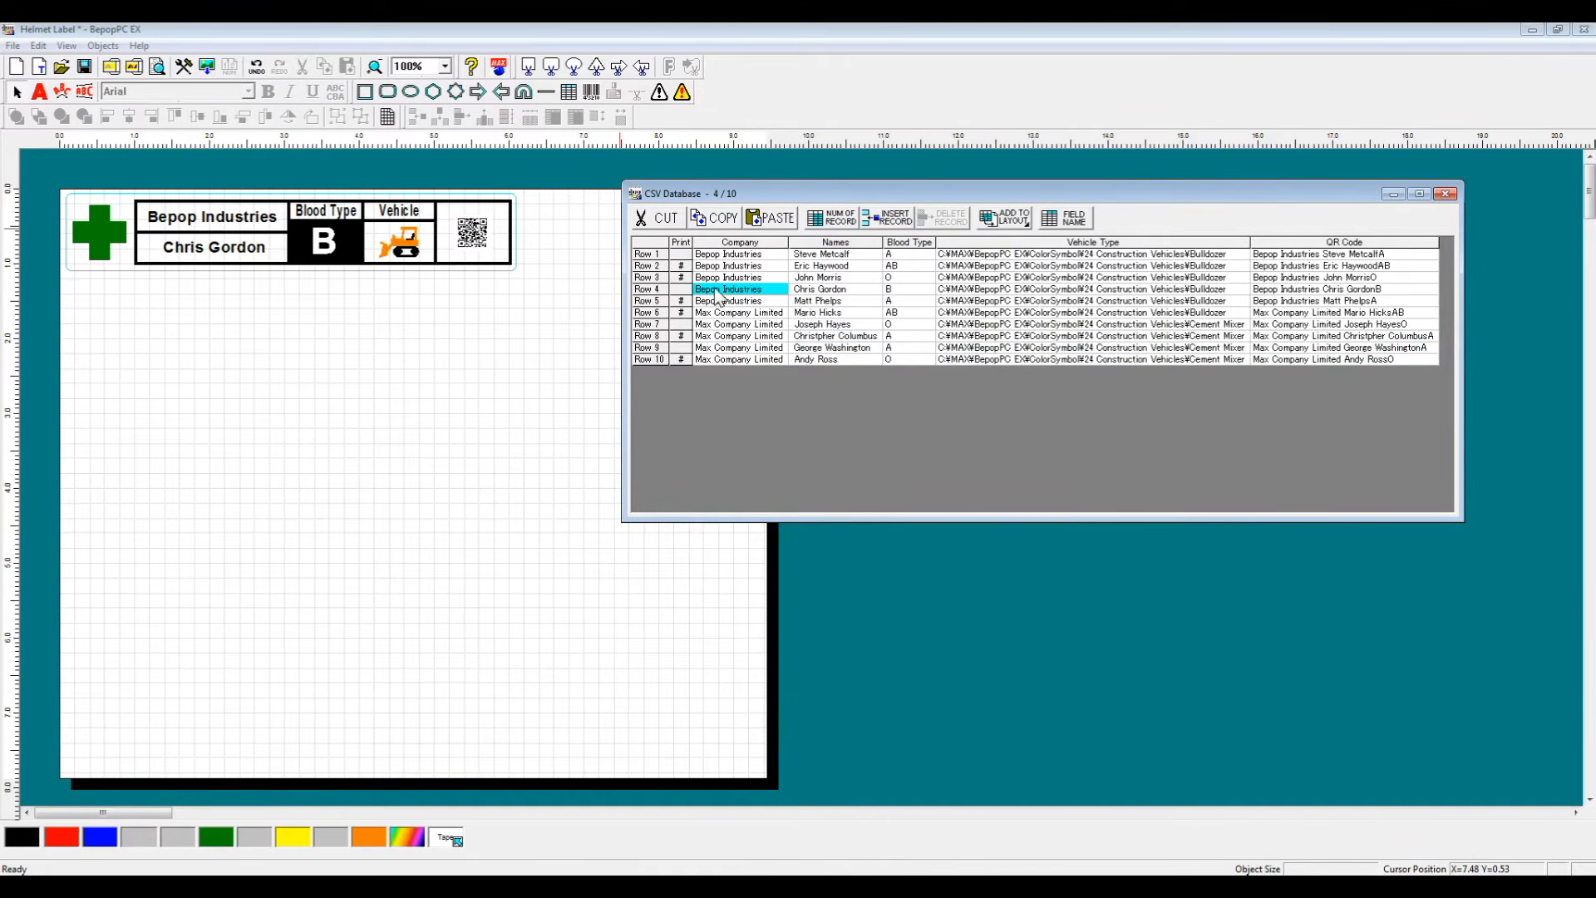
double_click(768, 297)
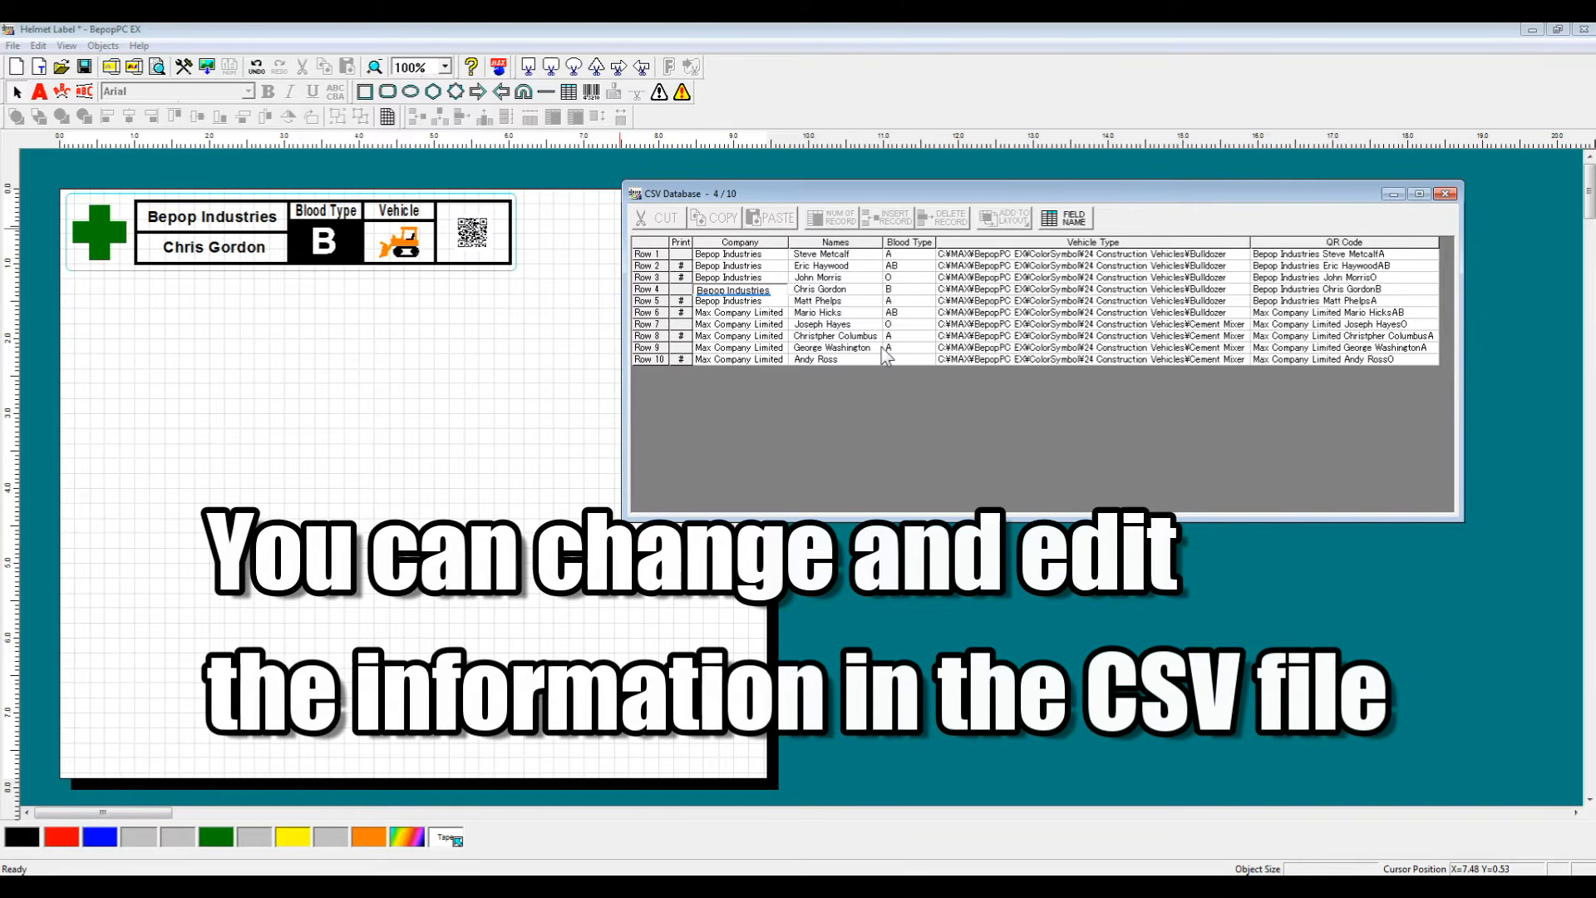
key("BackSpace")
key("BackSpace")
key("BackSpace")
key("BackSpace")
key("BackSpace")
key("BackSpace")
key("BackSpace")
key("BackSpace")
key("BackSpace")
key("BackSpace")
key("BackSpace")
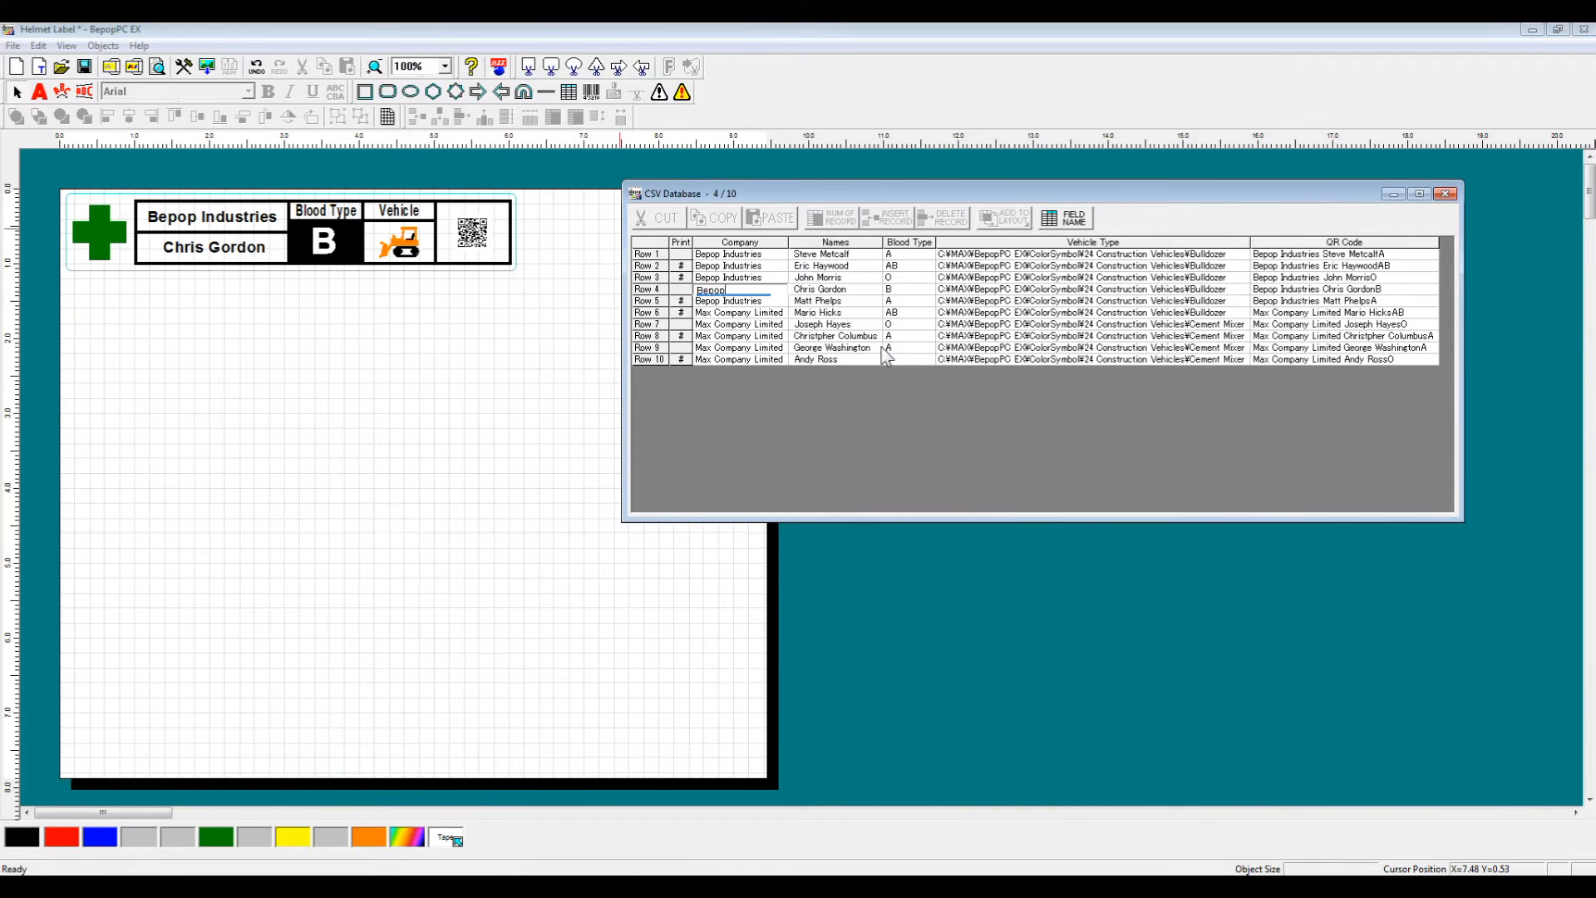
type("Max CompanyLimited")
key("Return")
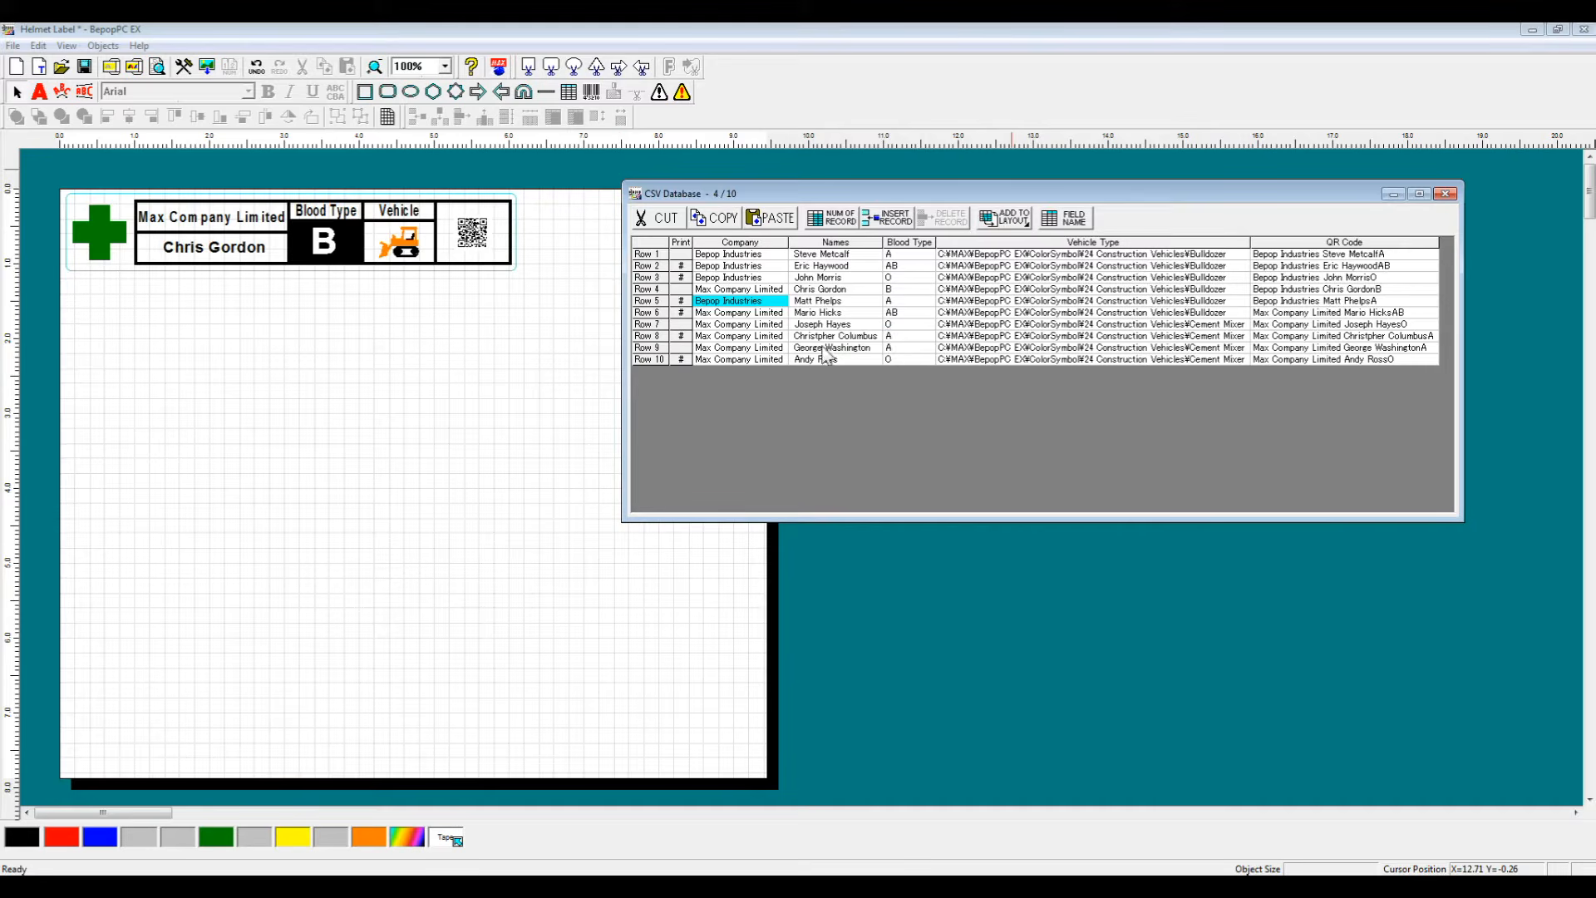
Step: Select all the label objects on the page and group them together
left_click(892, 326)
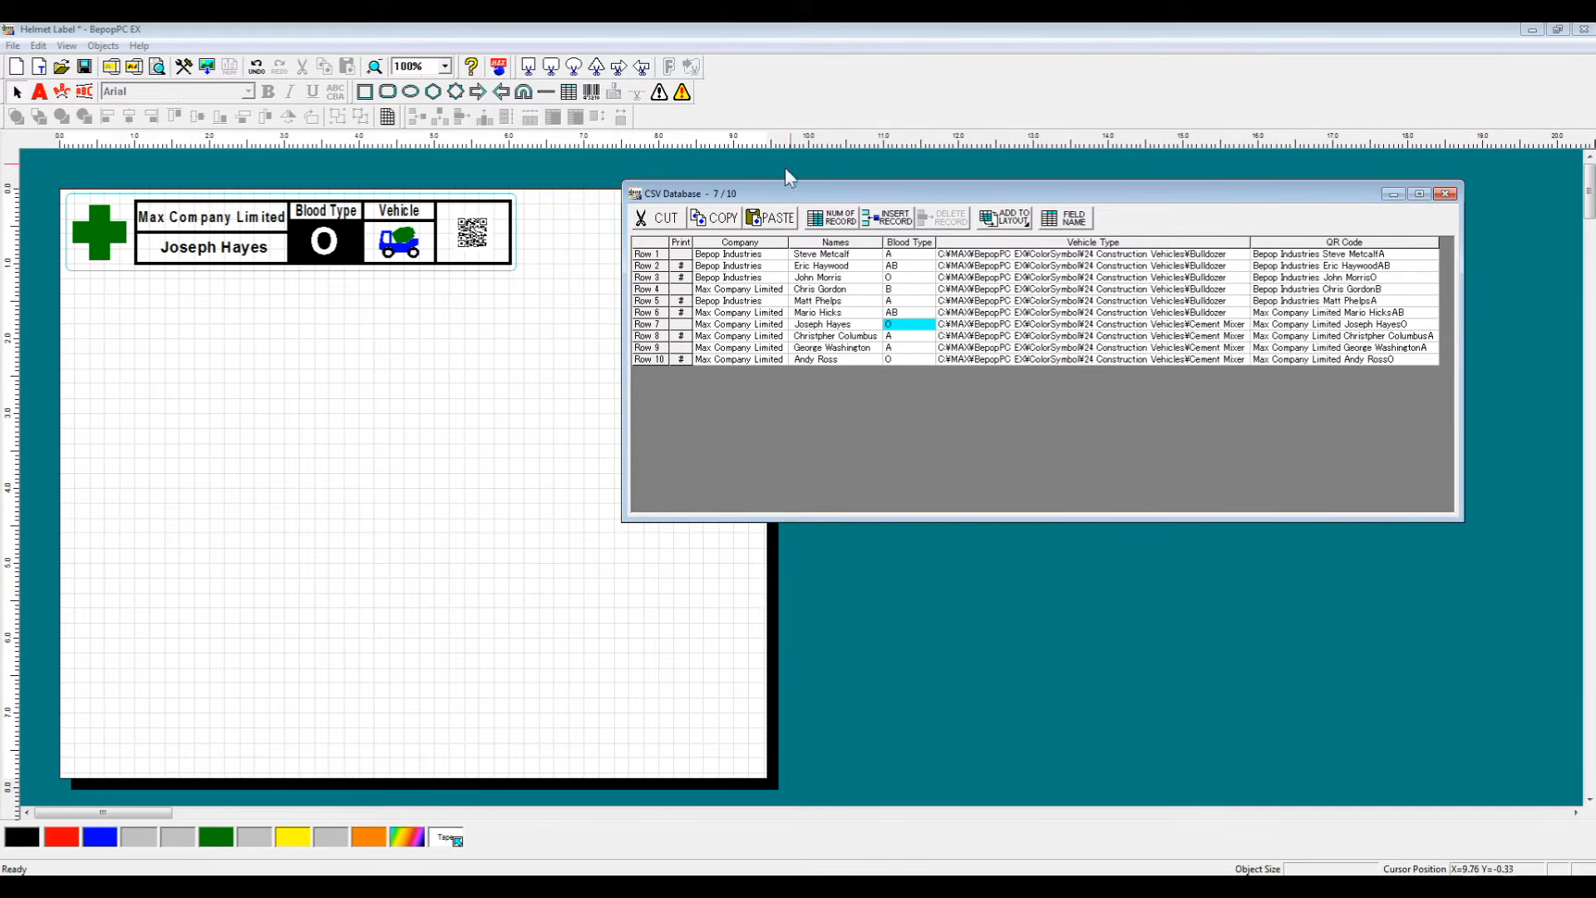
left_click(560, 263)
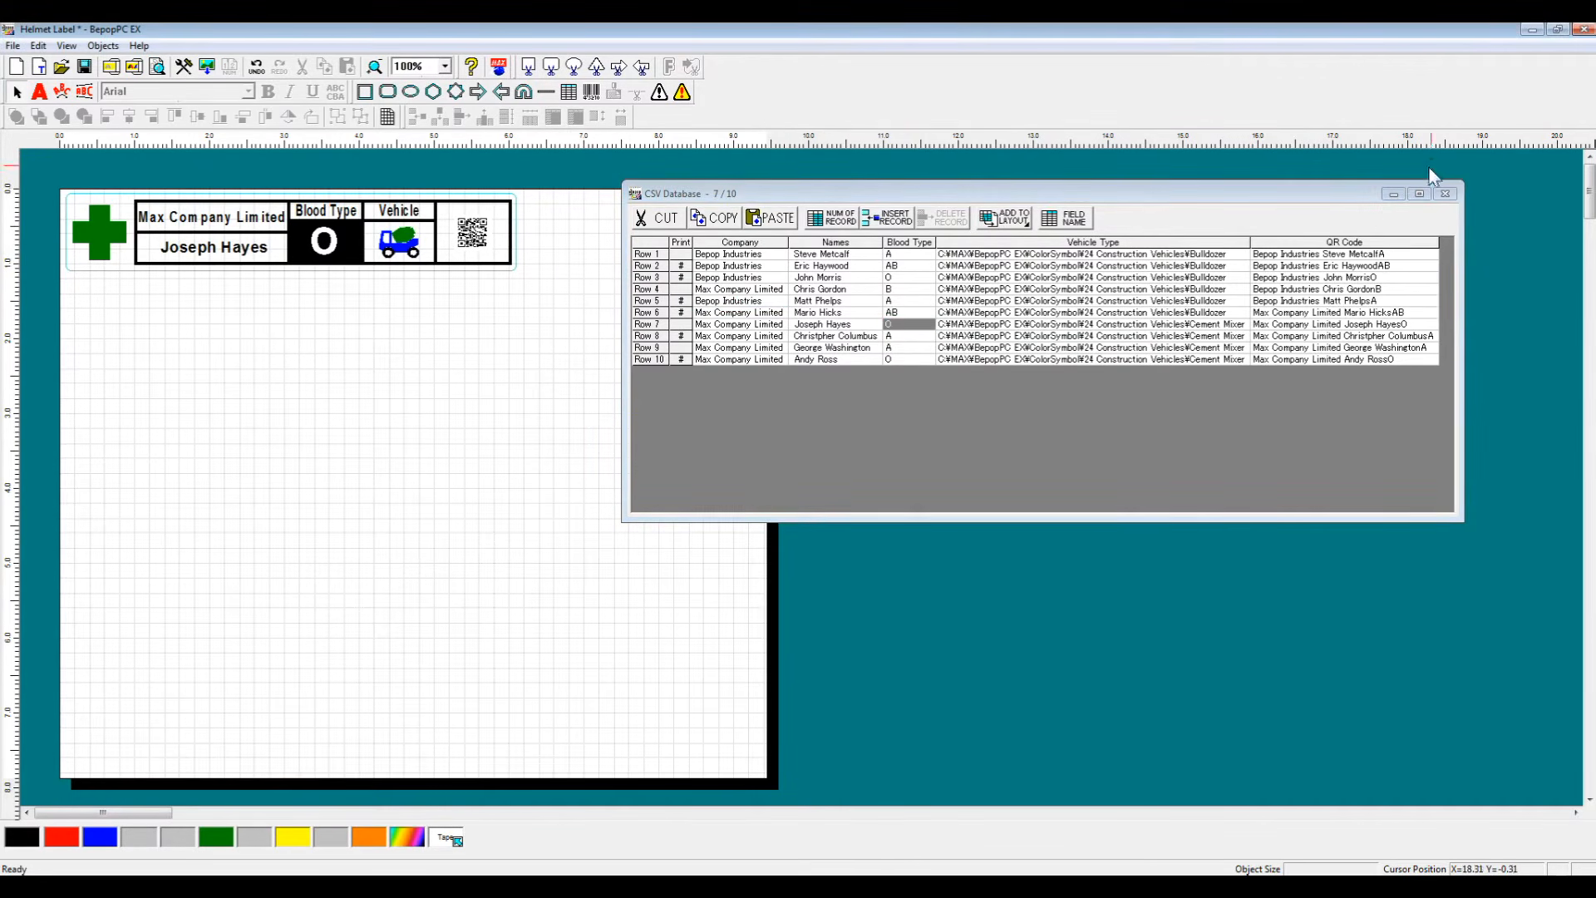
left_click(1394, 194)
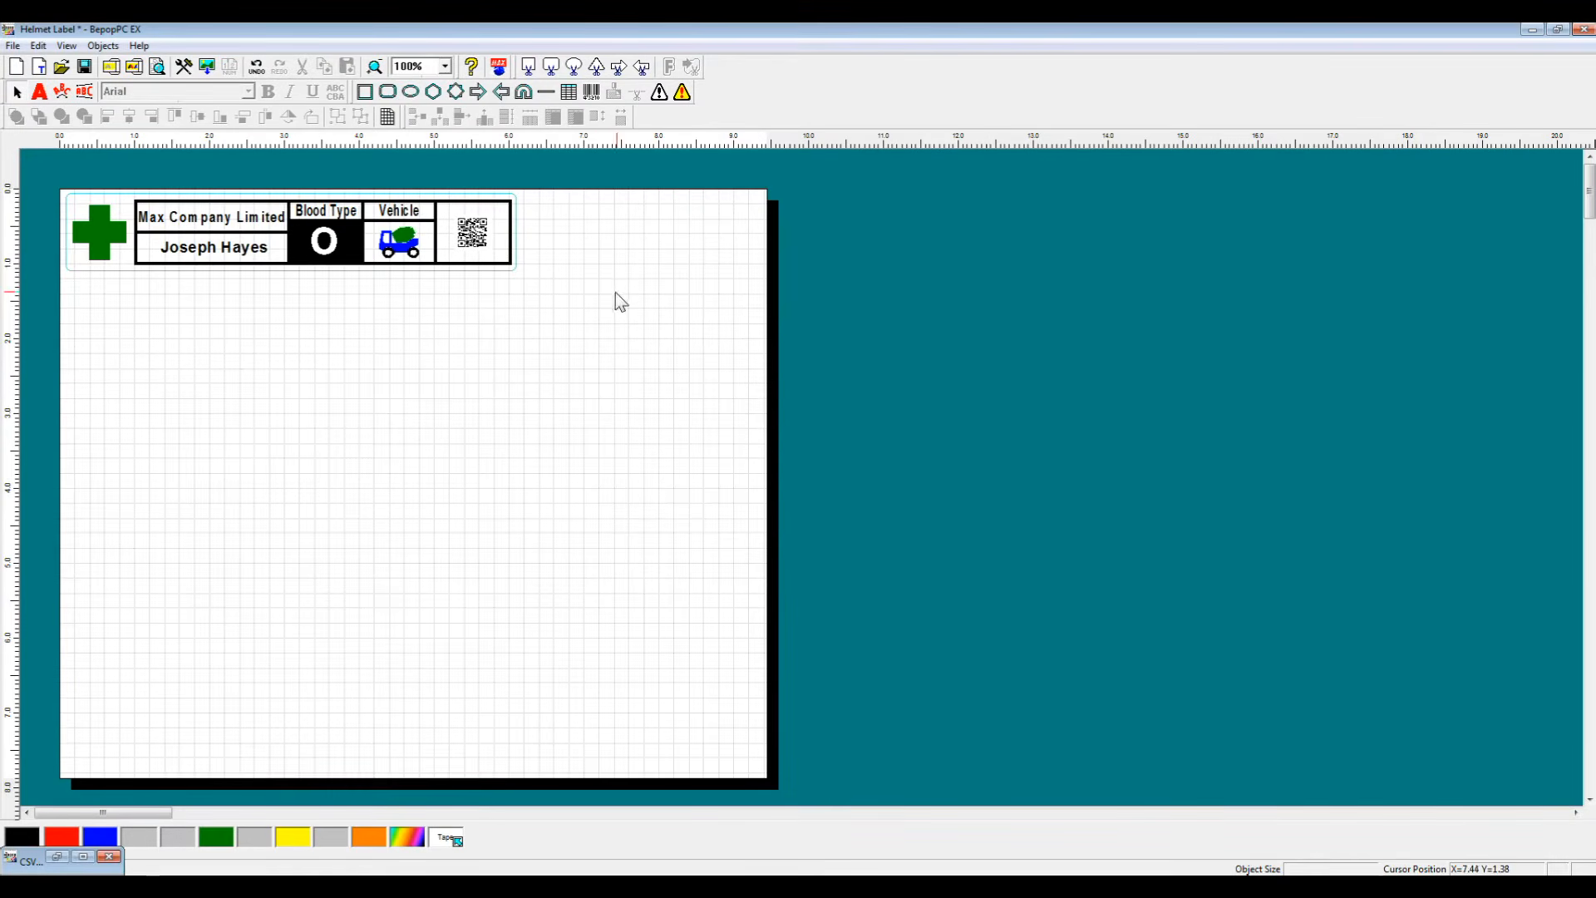
left_click_drag(4, 154, 37, 143)
left_click(361, 116)
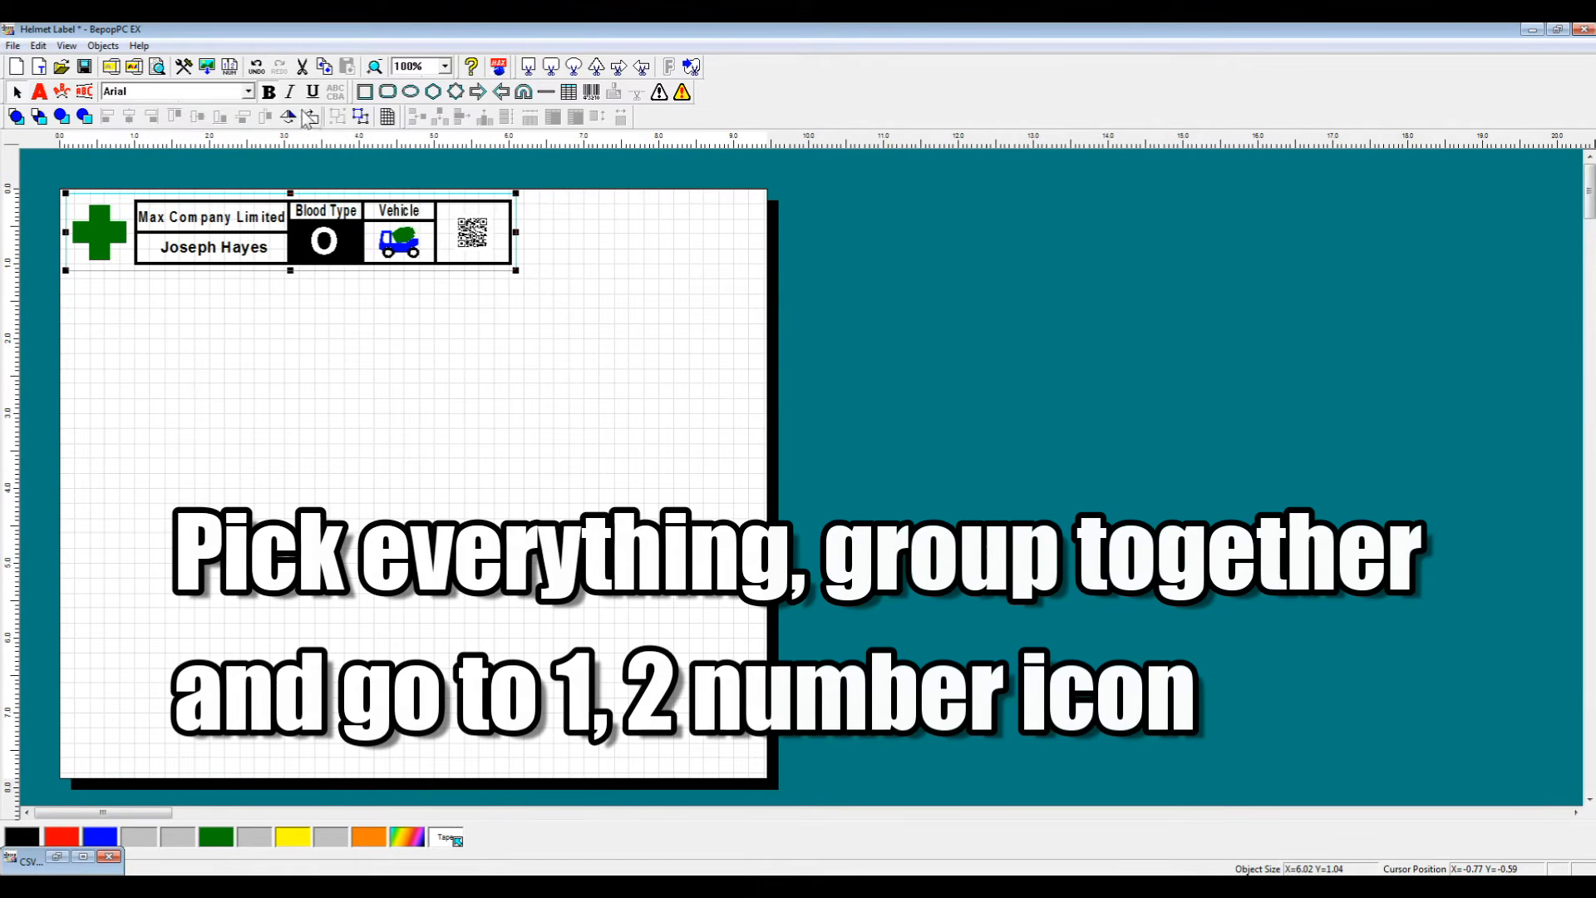
Step: Run CSV Database Auto Copy for the selected rows, adjusting the vertical and horizontal spacing
left_click(227, 75)
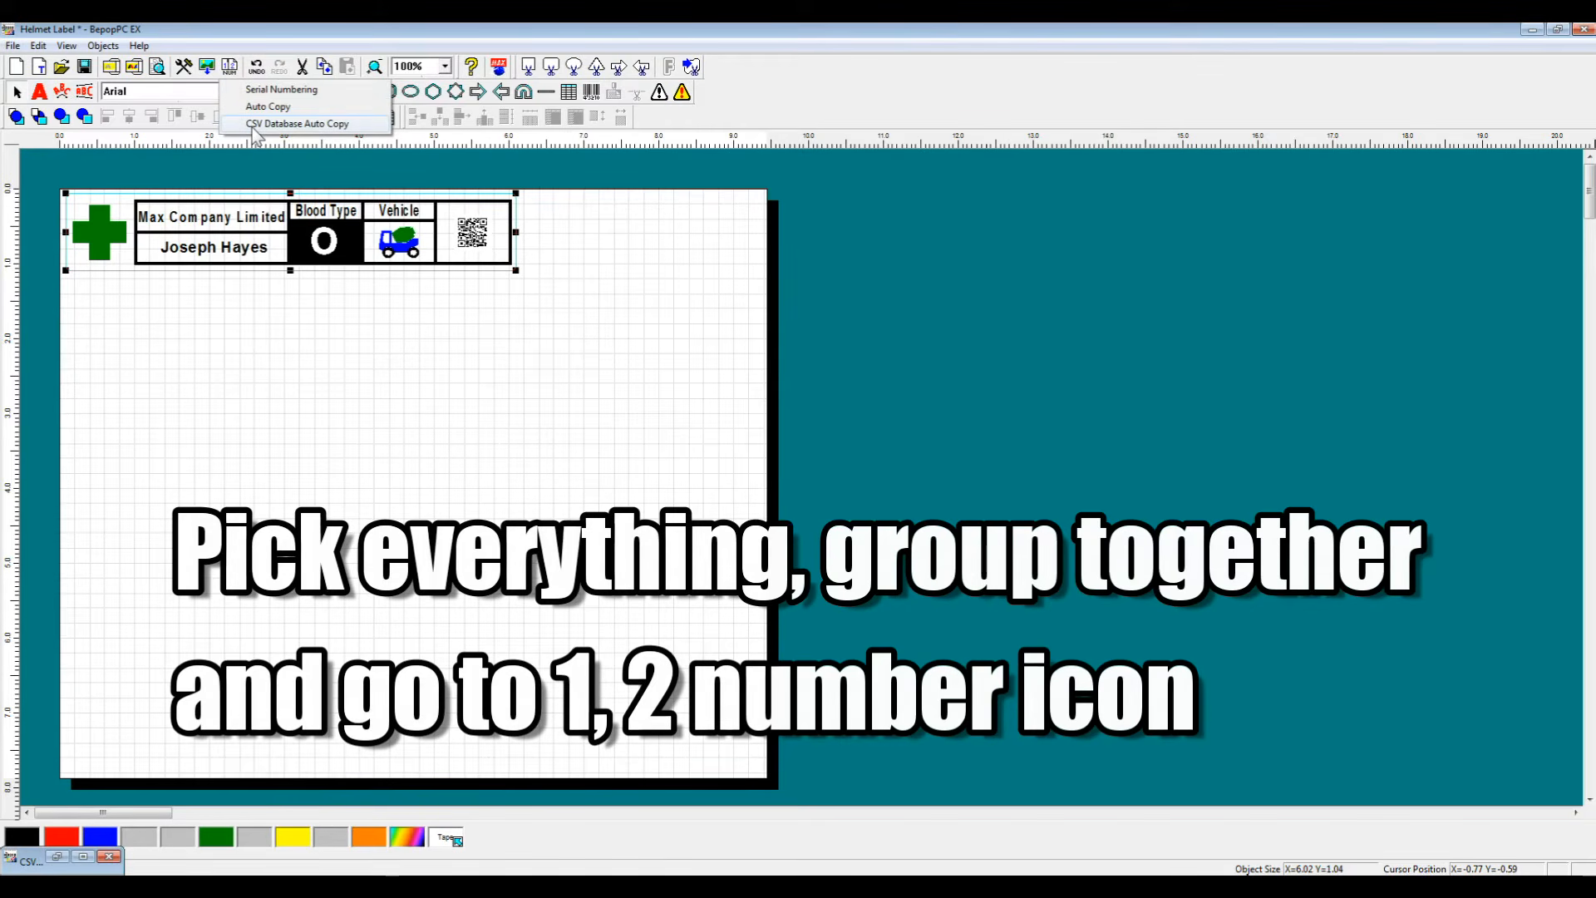
left_click(283, 124)
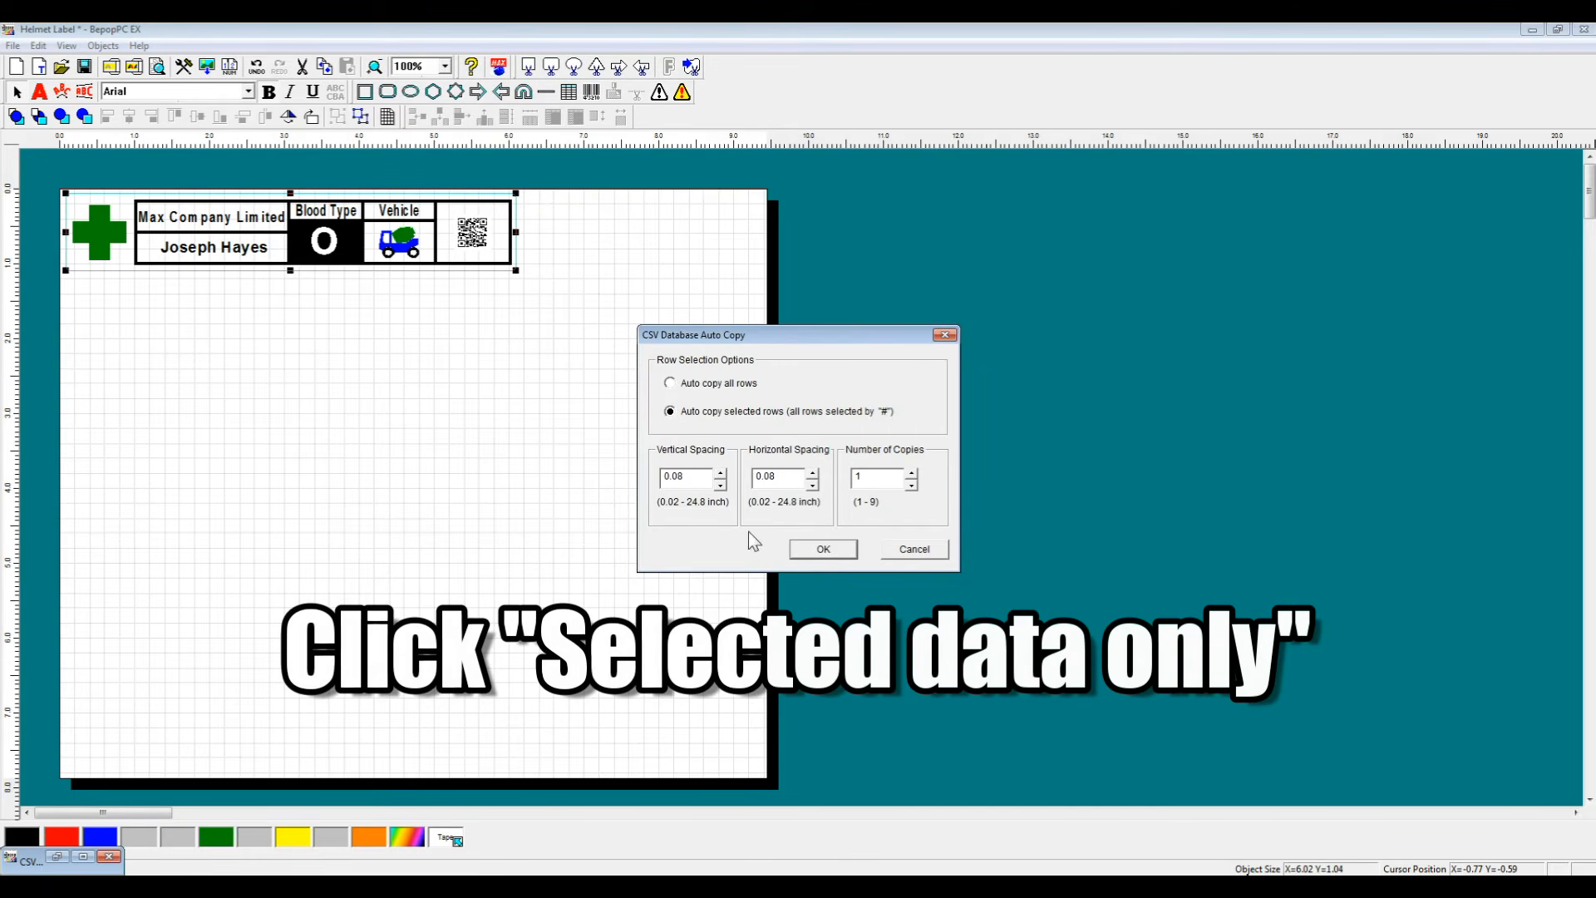
left_click(721, 485)
left_click(813, 487)
left_click(814, 486)
left_click(827, 550)
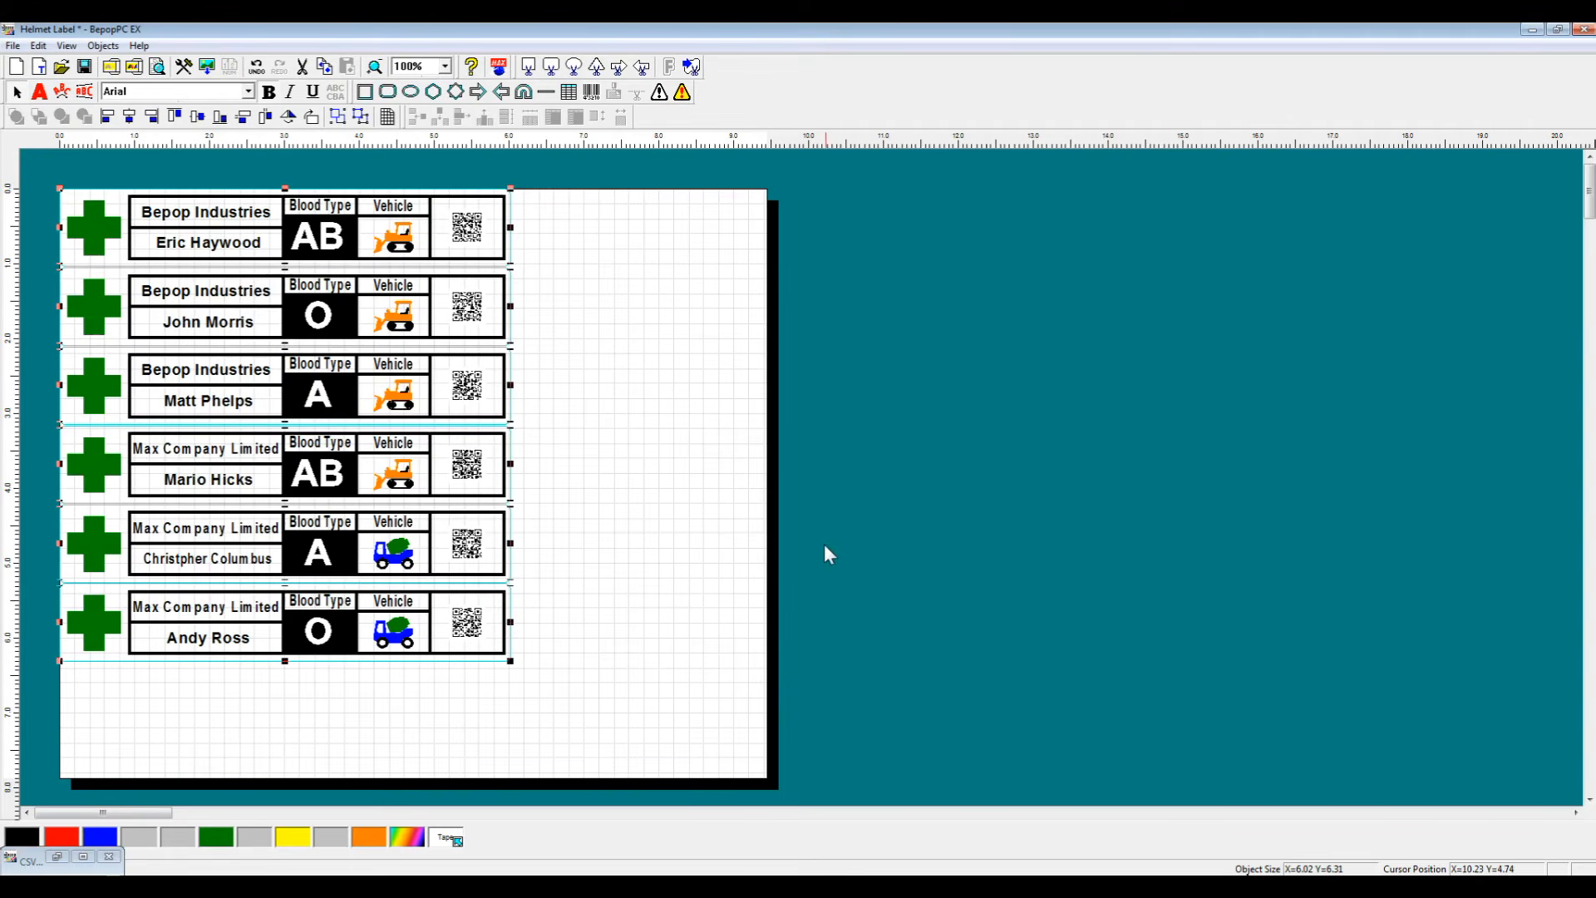
Step: Reopen the database window and move it beside the copied labels
left_click(81, 857)
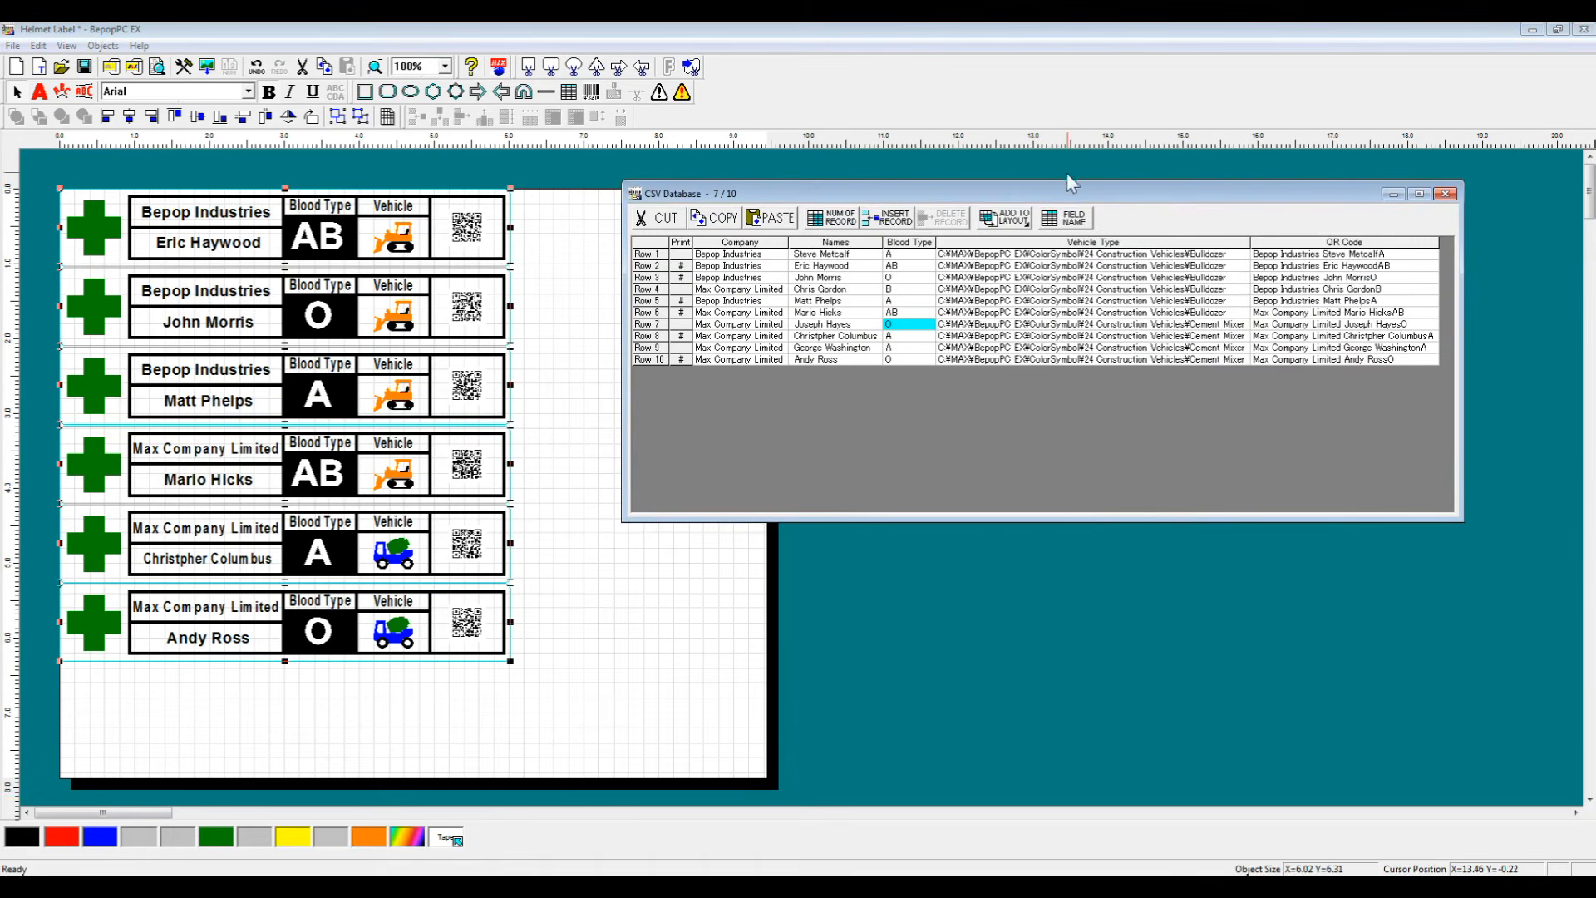
left_click_drag(1062, 198, 980, 224)
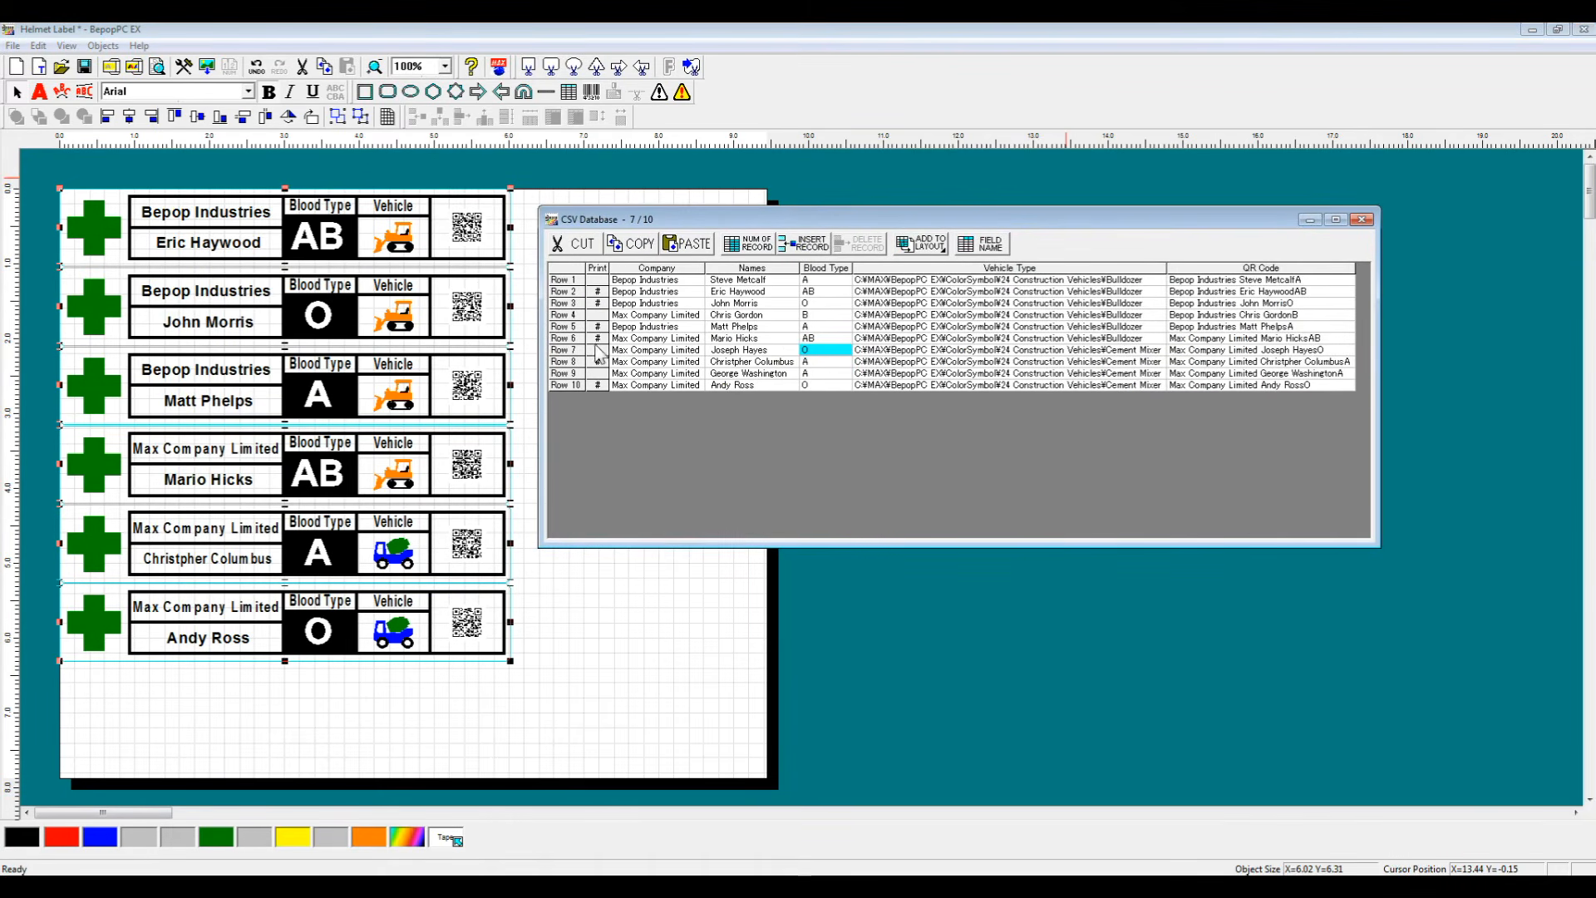